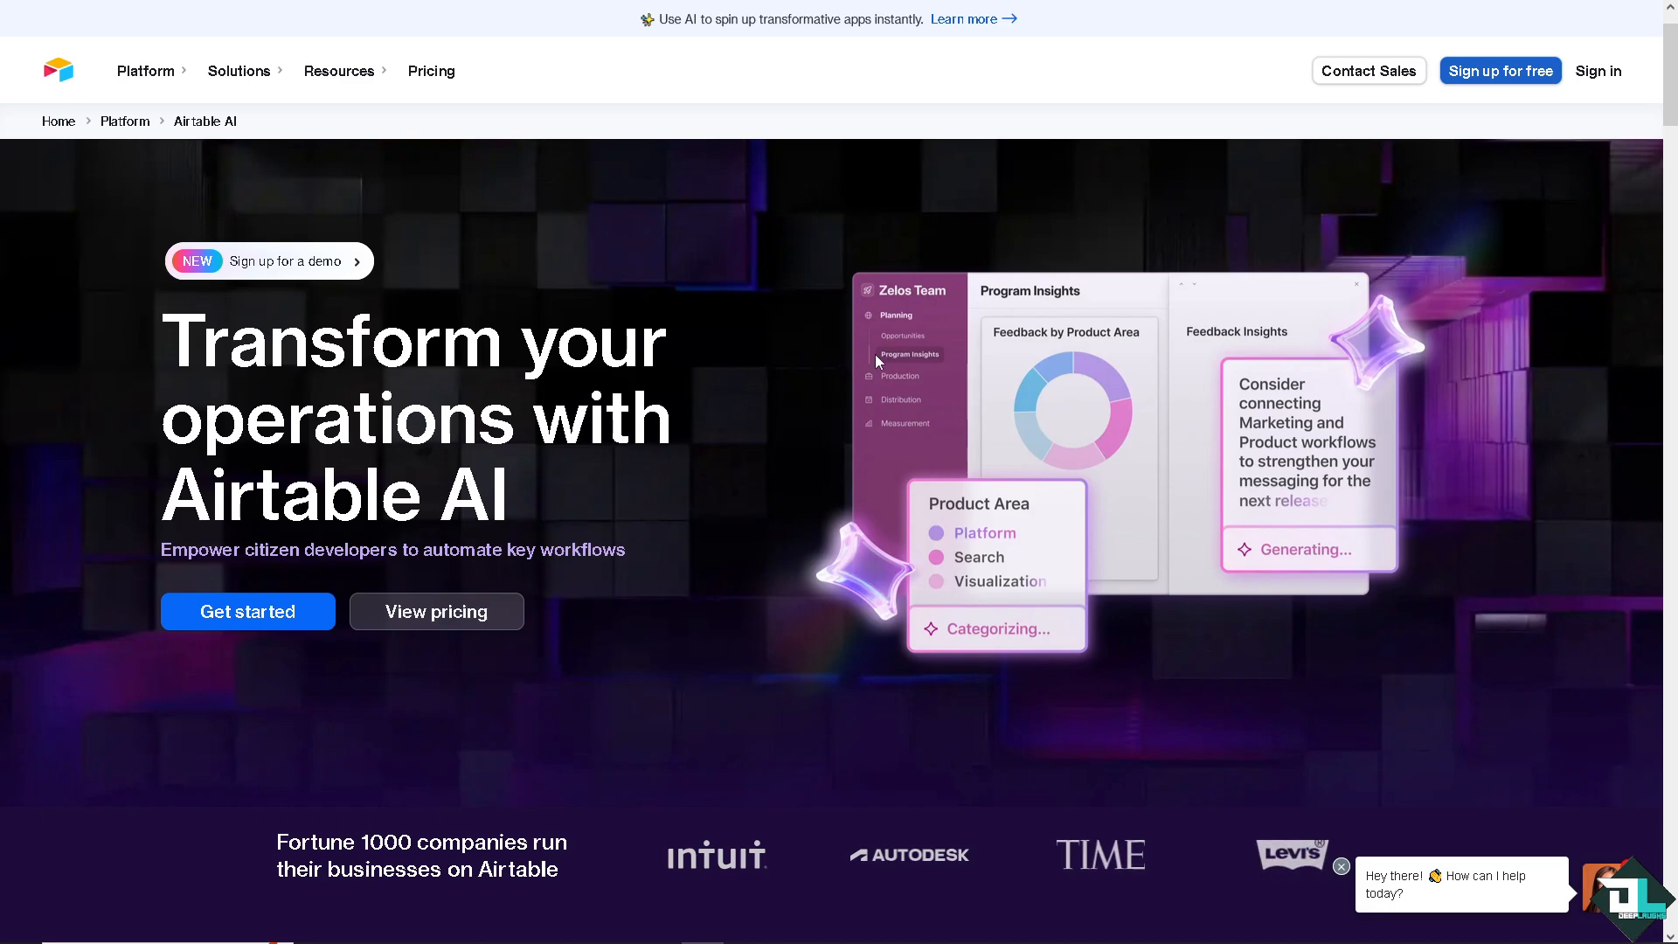
# Step: Close the attachment preview and open the grid view's options for syncing data to another base
pyautogui.click(1508, 70)
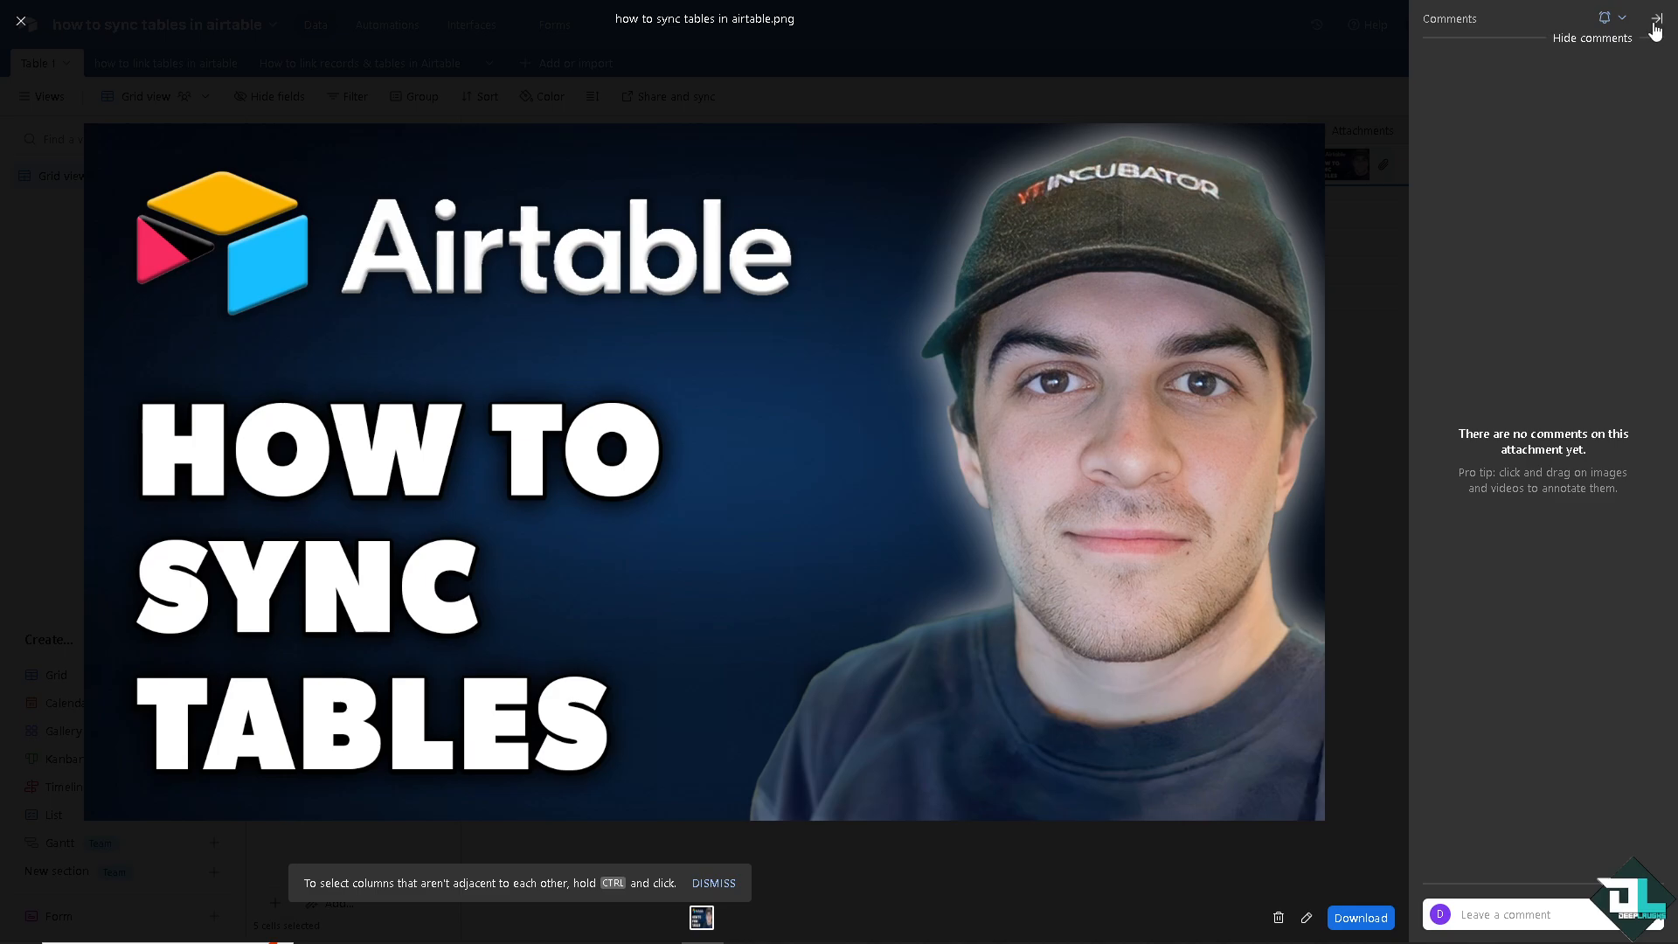
pyautogui.click(19, 23)
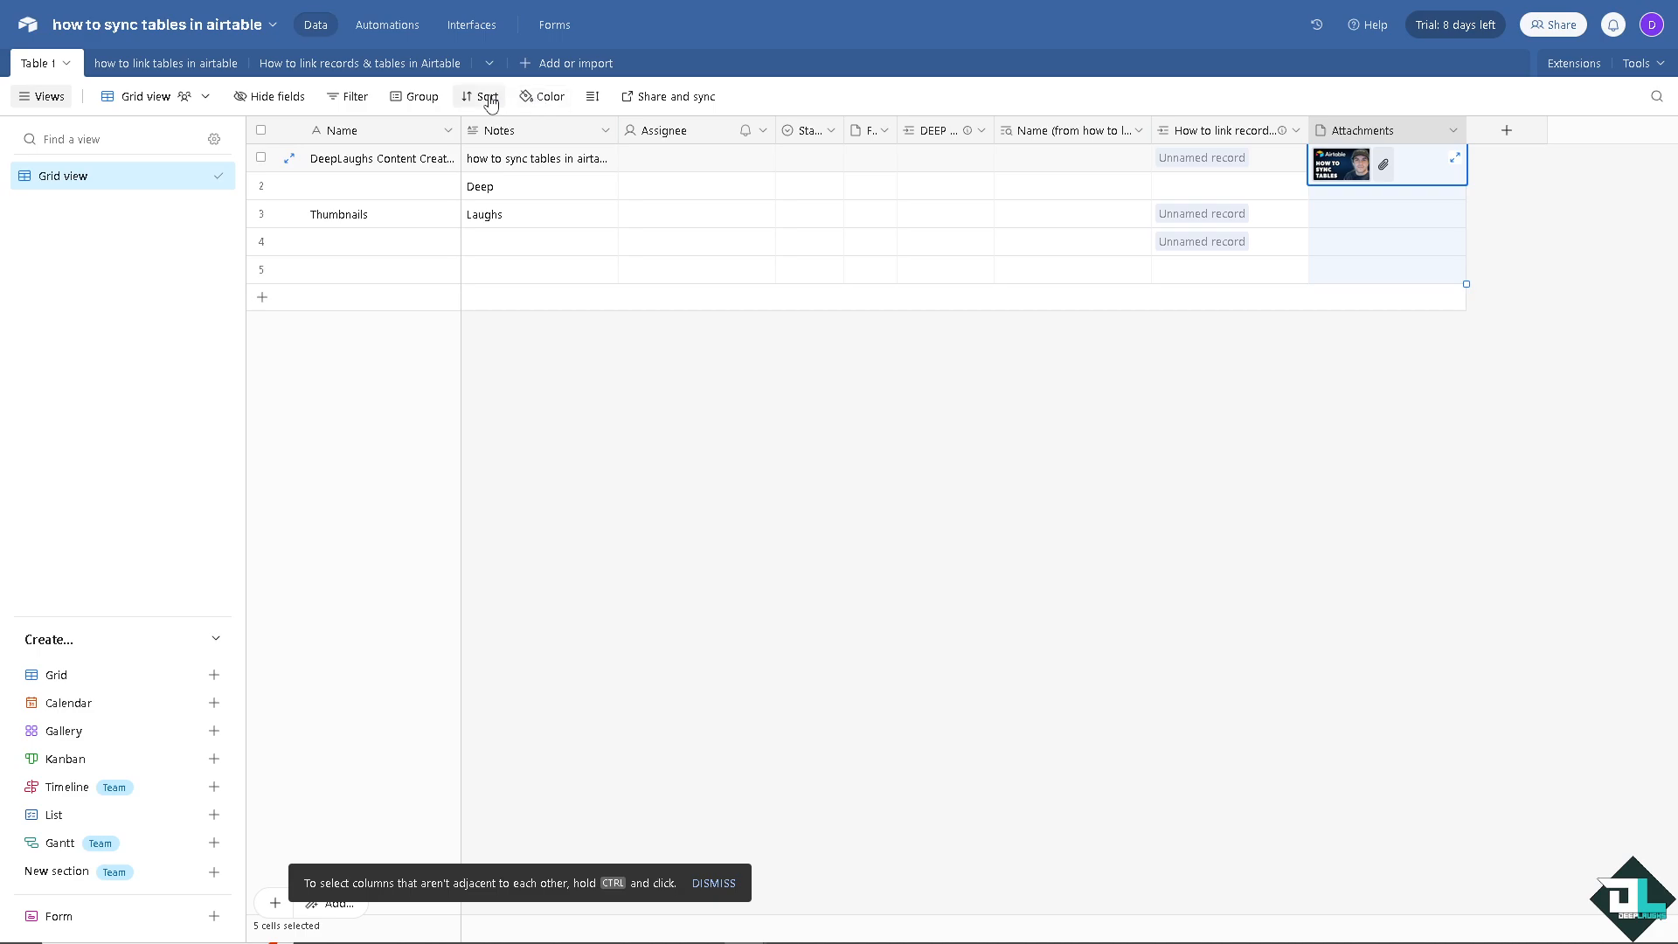
pyautogui.click(651, 99)
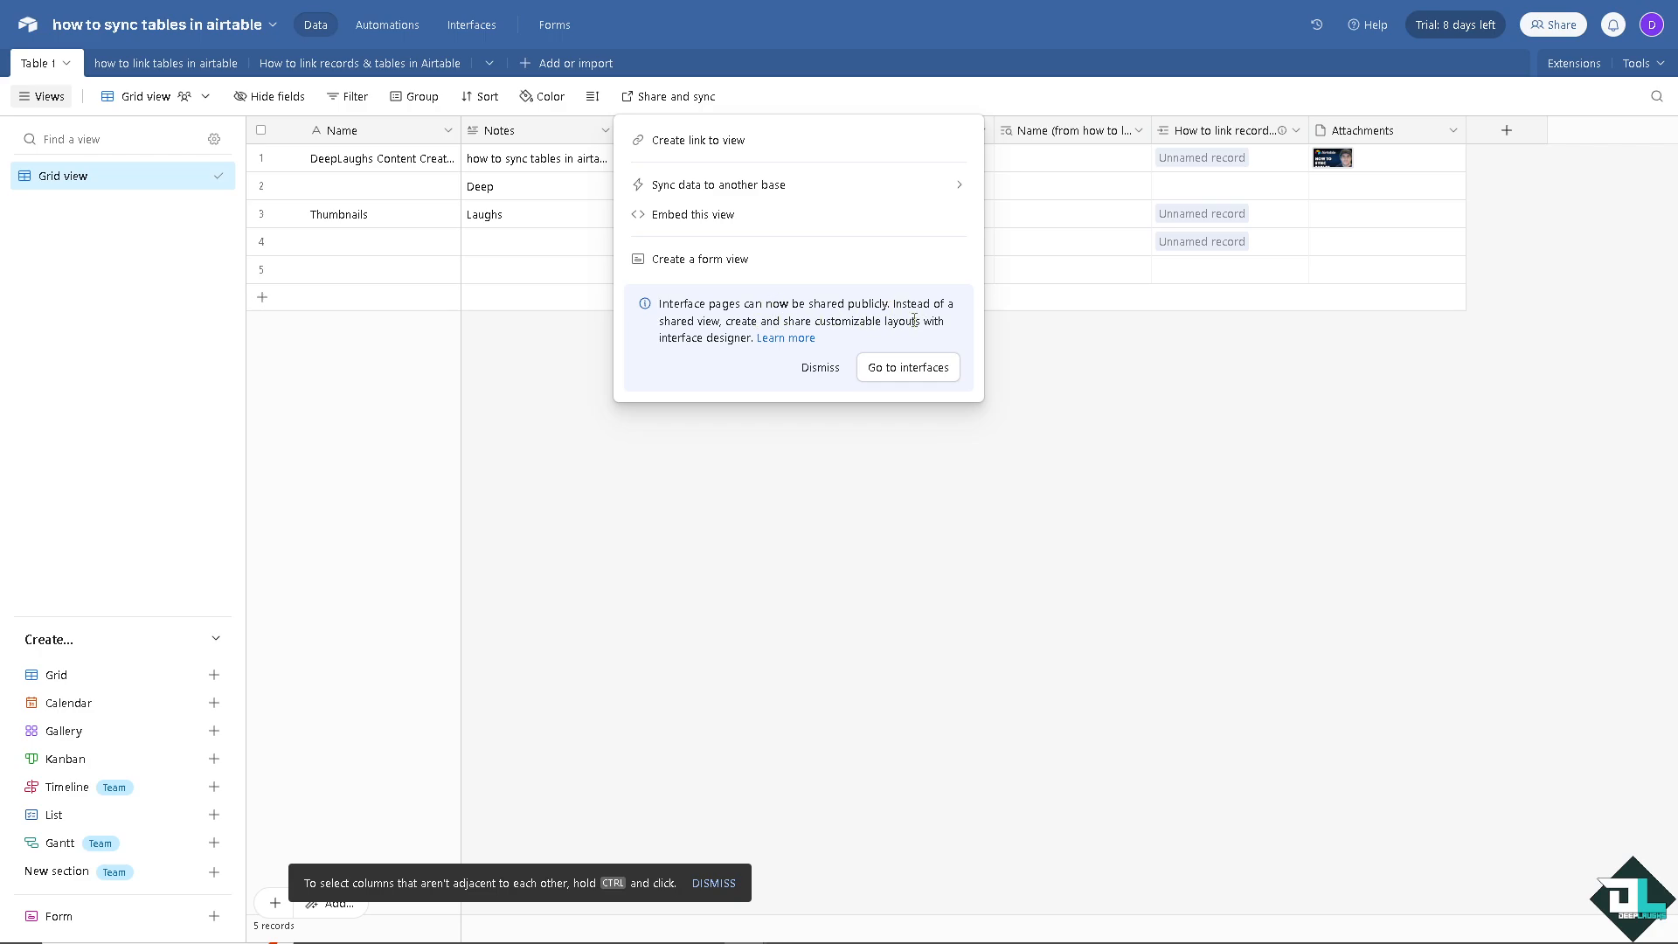
pyautogui.click(888, 194)
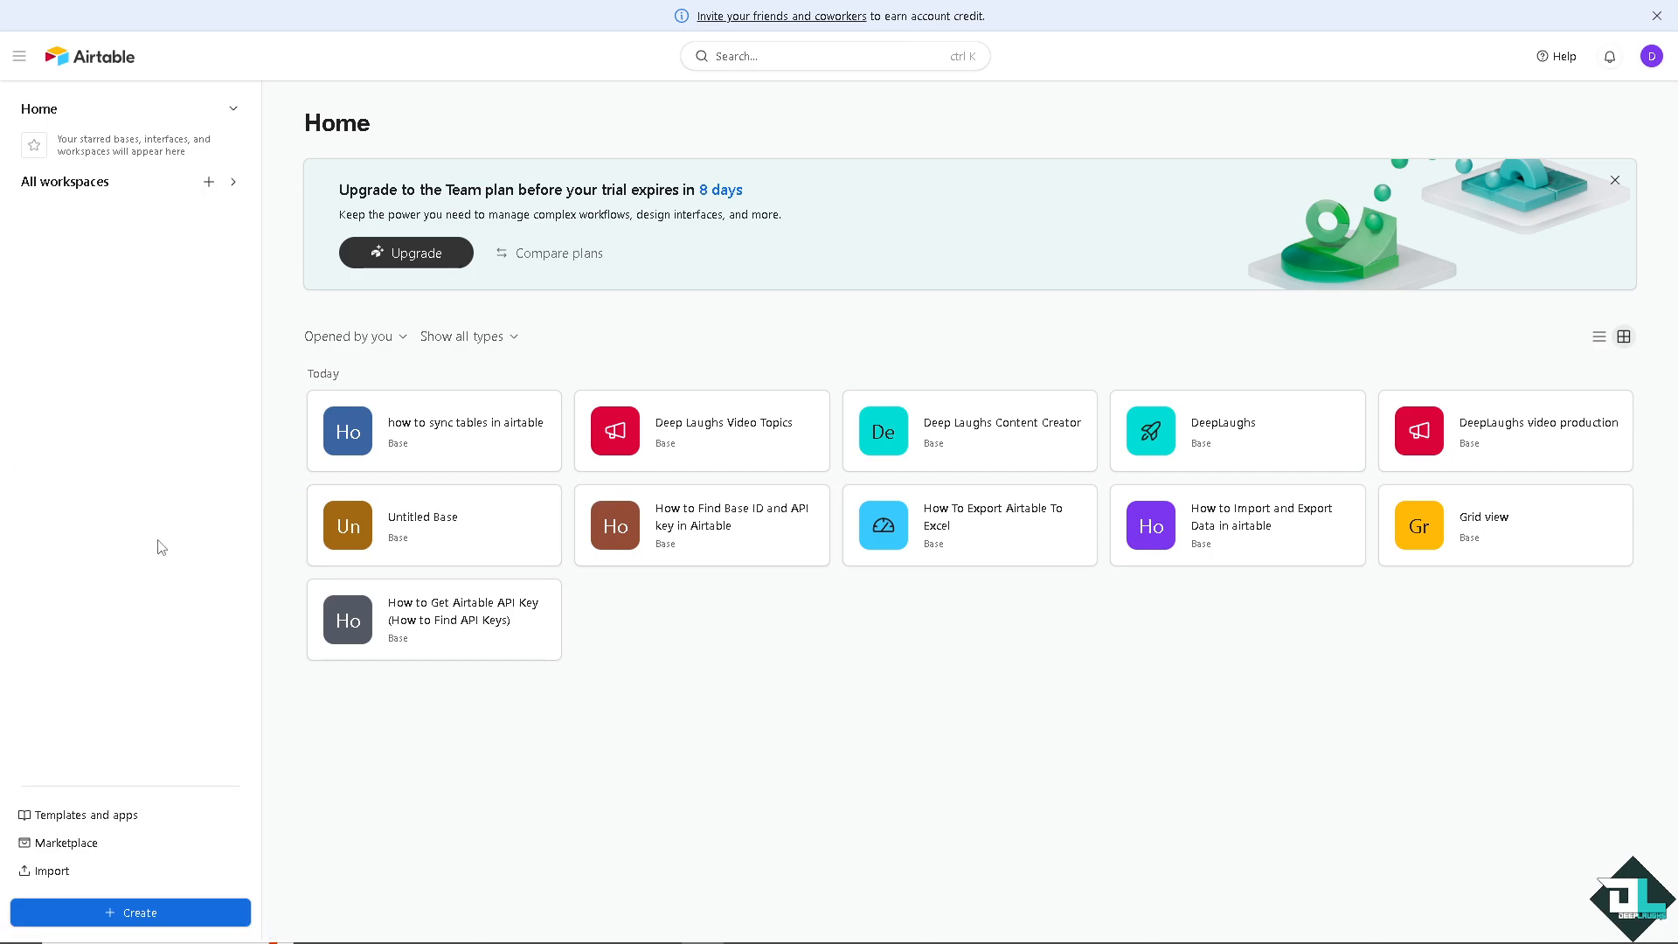
# Step: Open the "how to sync tables in airtable" base and allow data in Table 1's Grid view to be synced to other bases
pyautogui.click(419, 444)
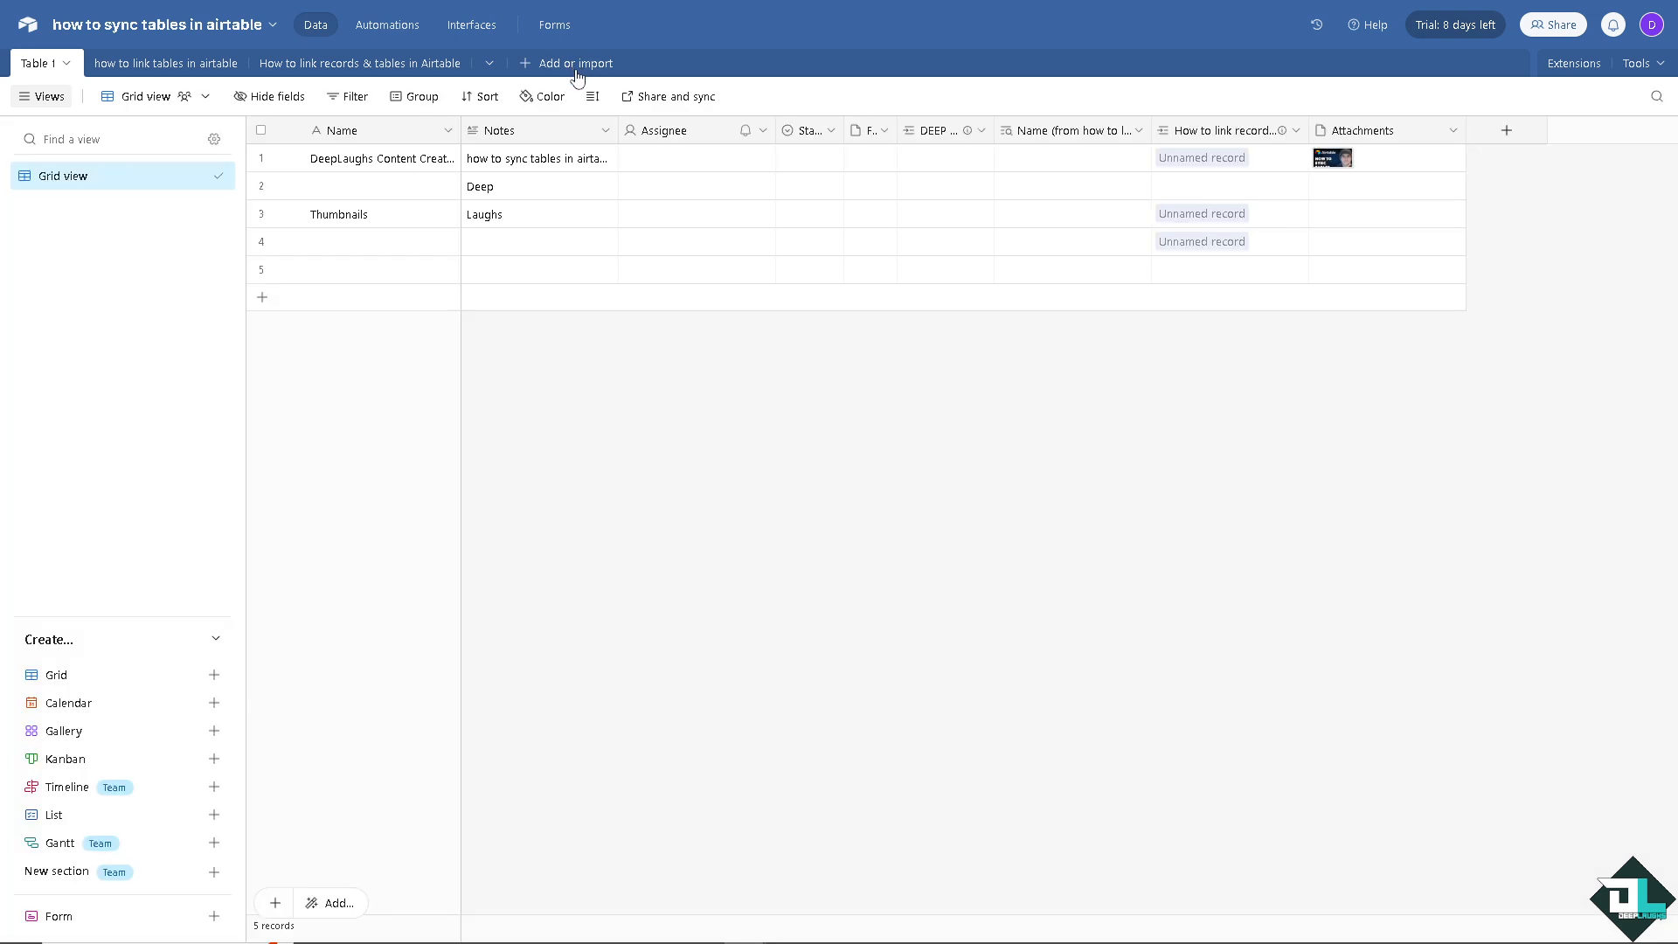
pyautogui.click(689, 96)
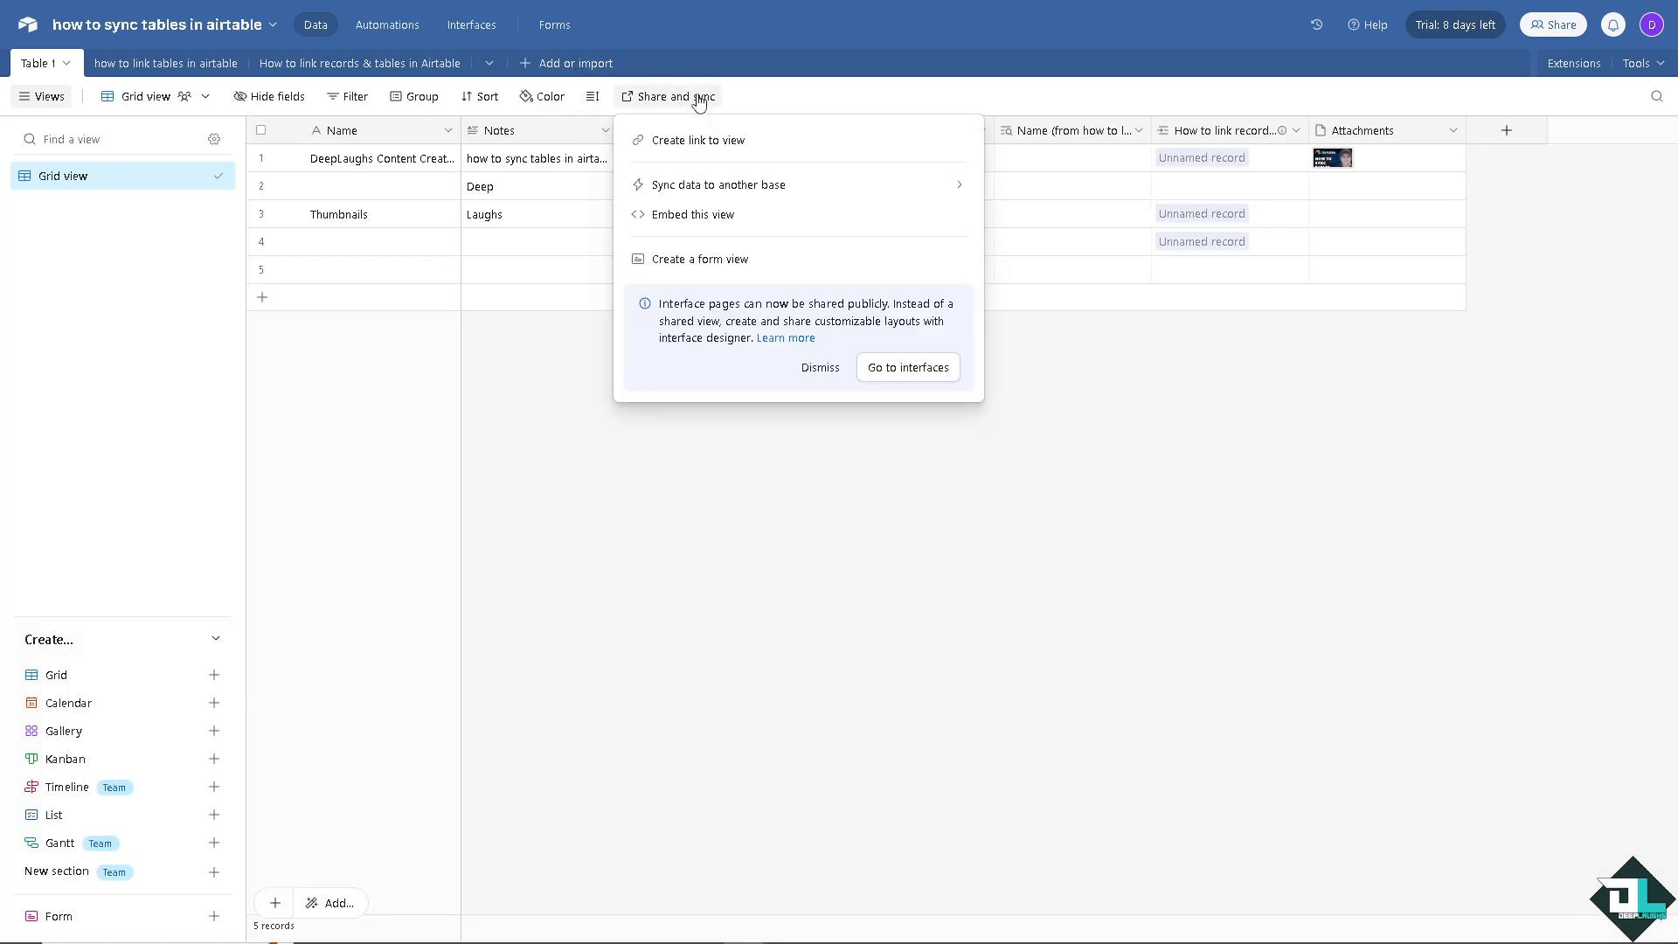
pyautogui.click(769, 184)
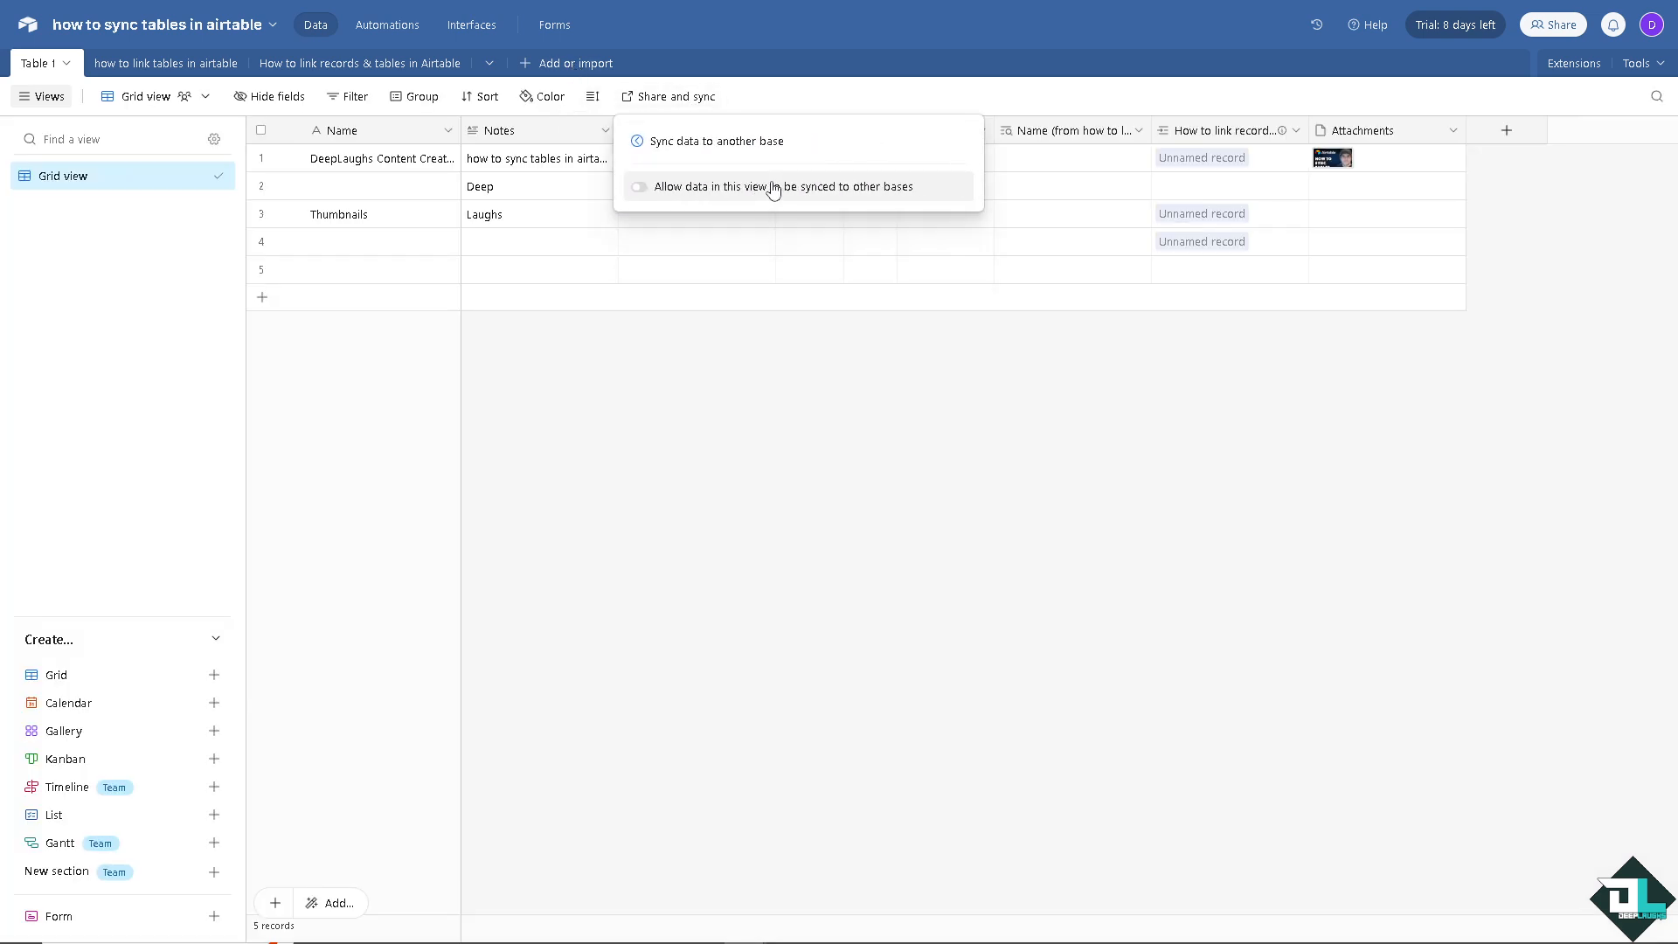
pyautogui.click(650, 194)
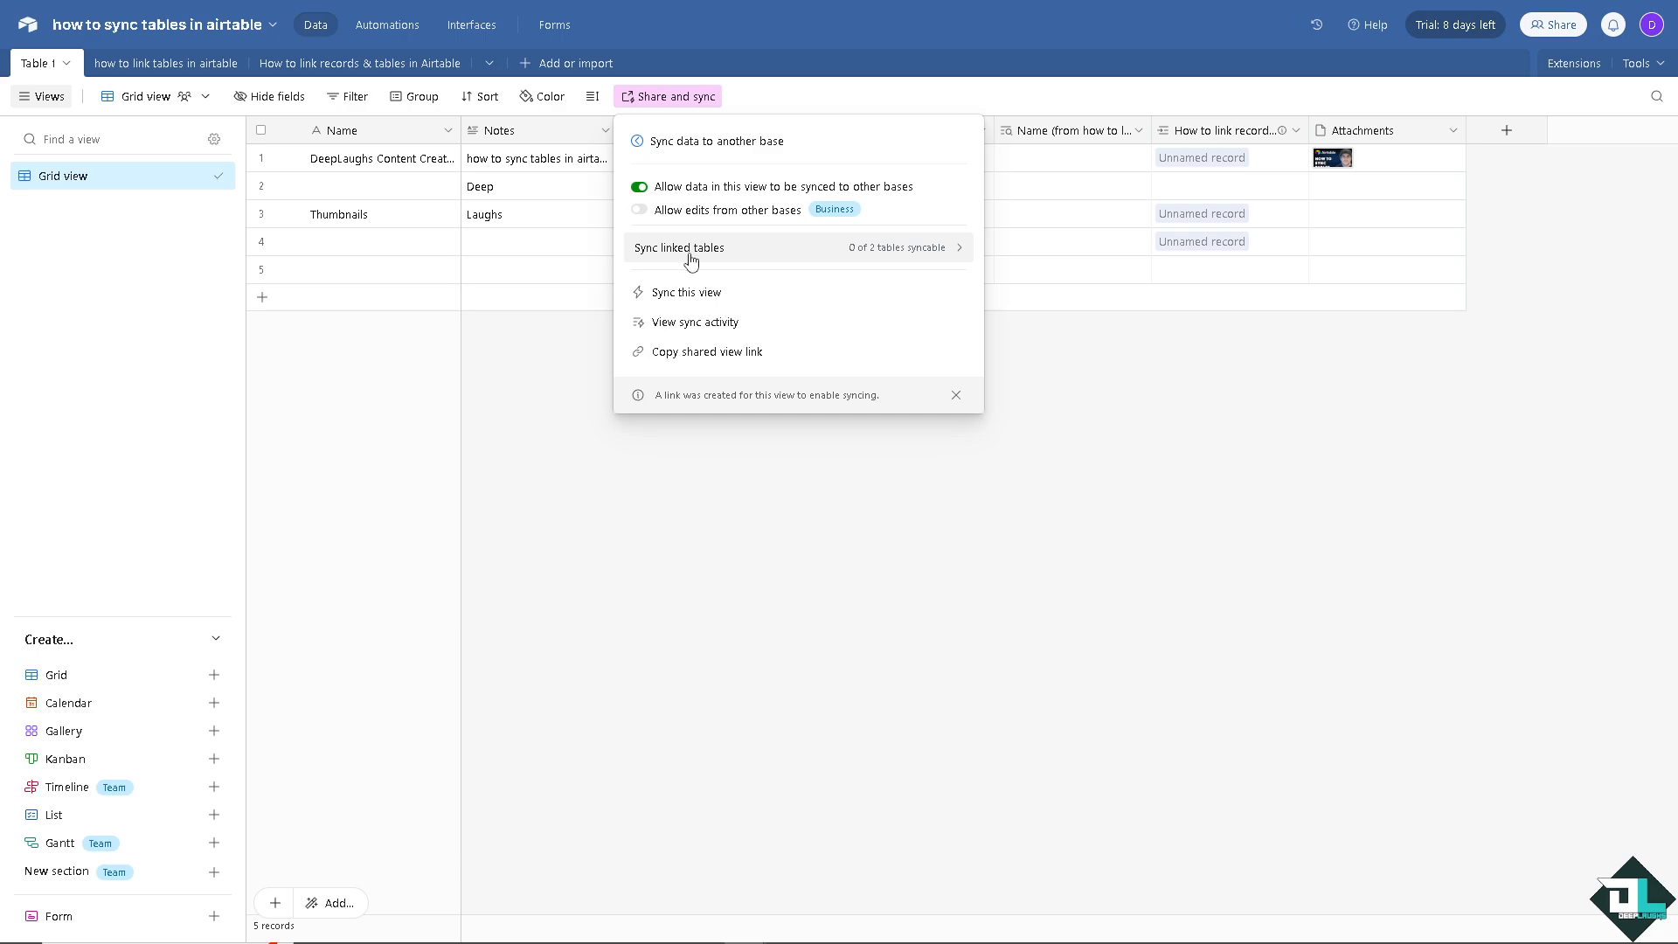
# Step: Create a new syncable view named DEEP for the linked table "how to link tables in airtable"
pyautogui.click(928, 255)
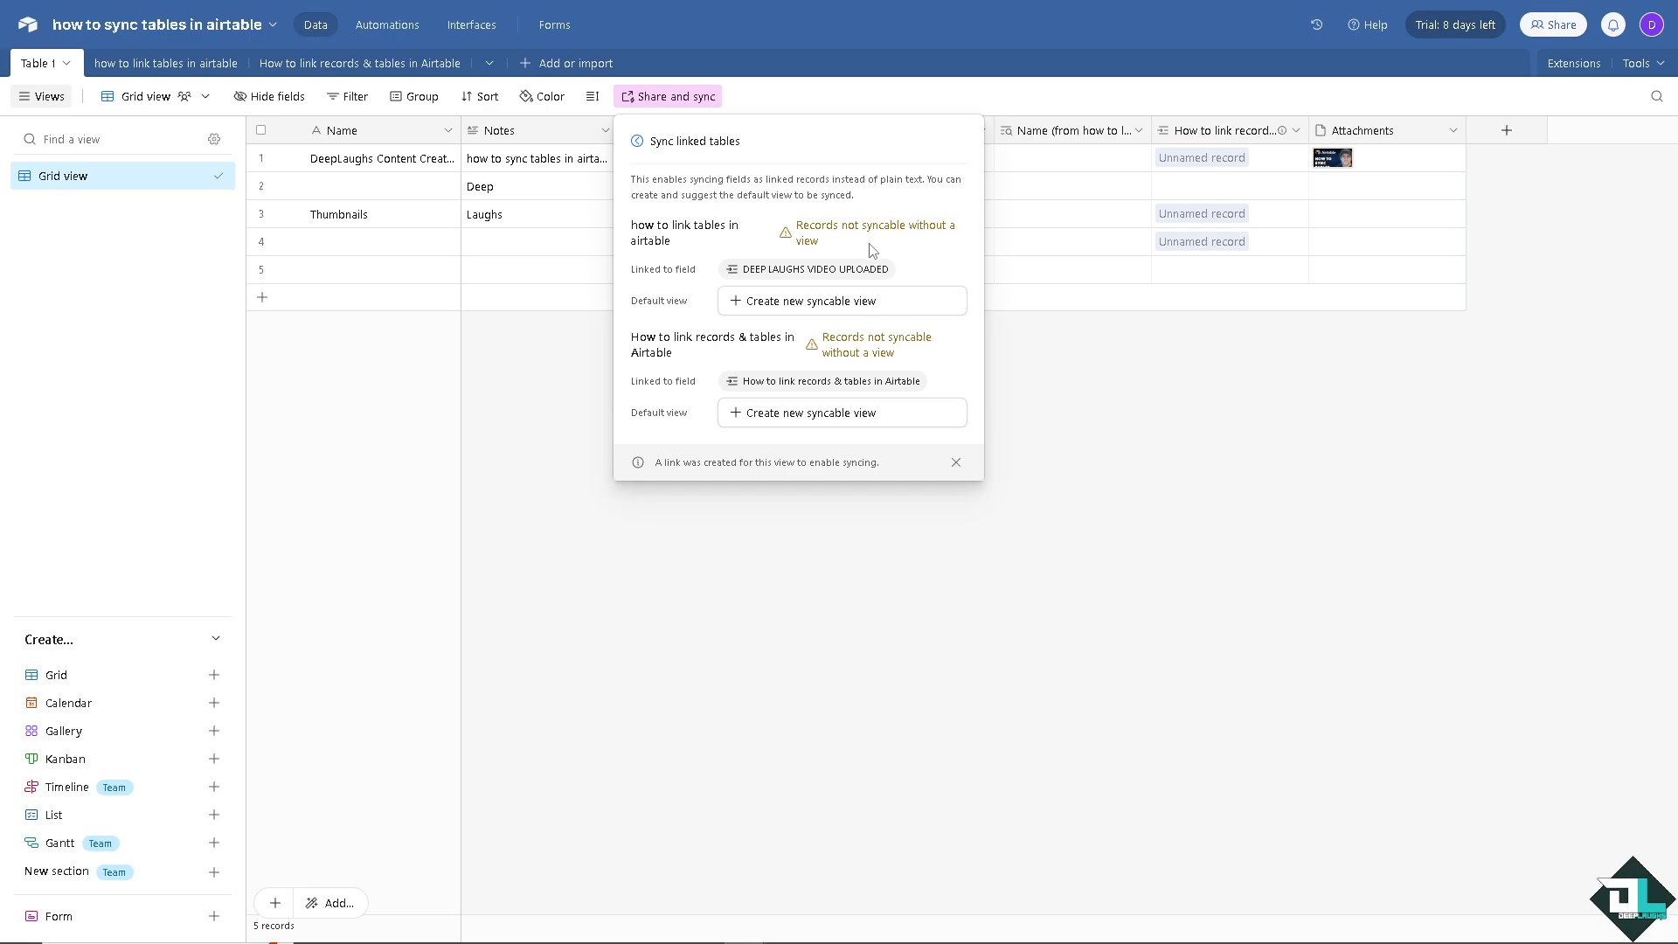
pyautogui.click(835, 305)
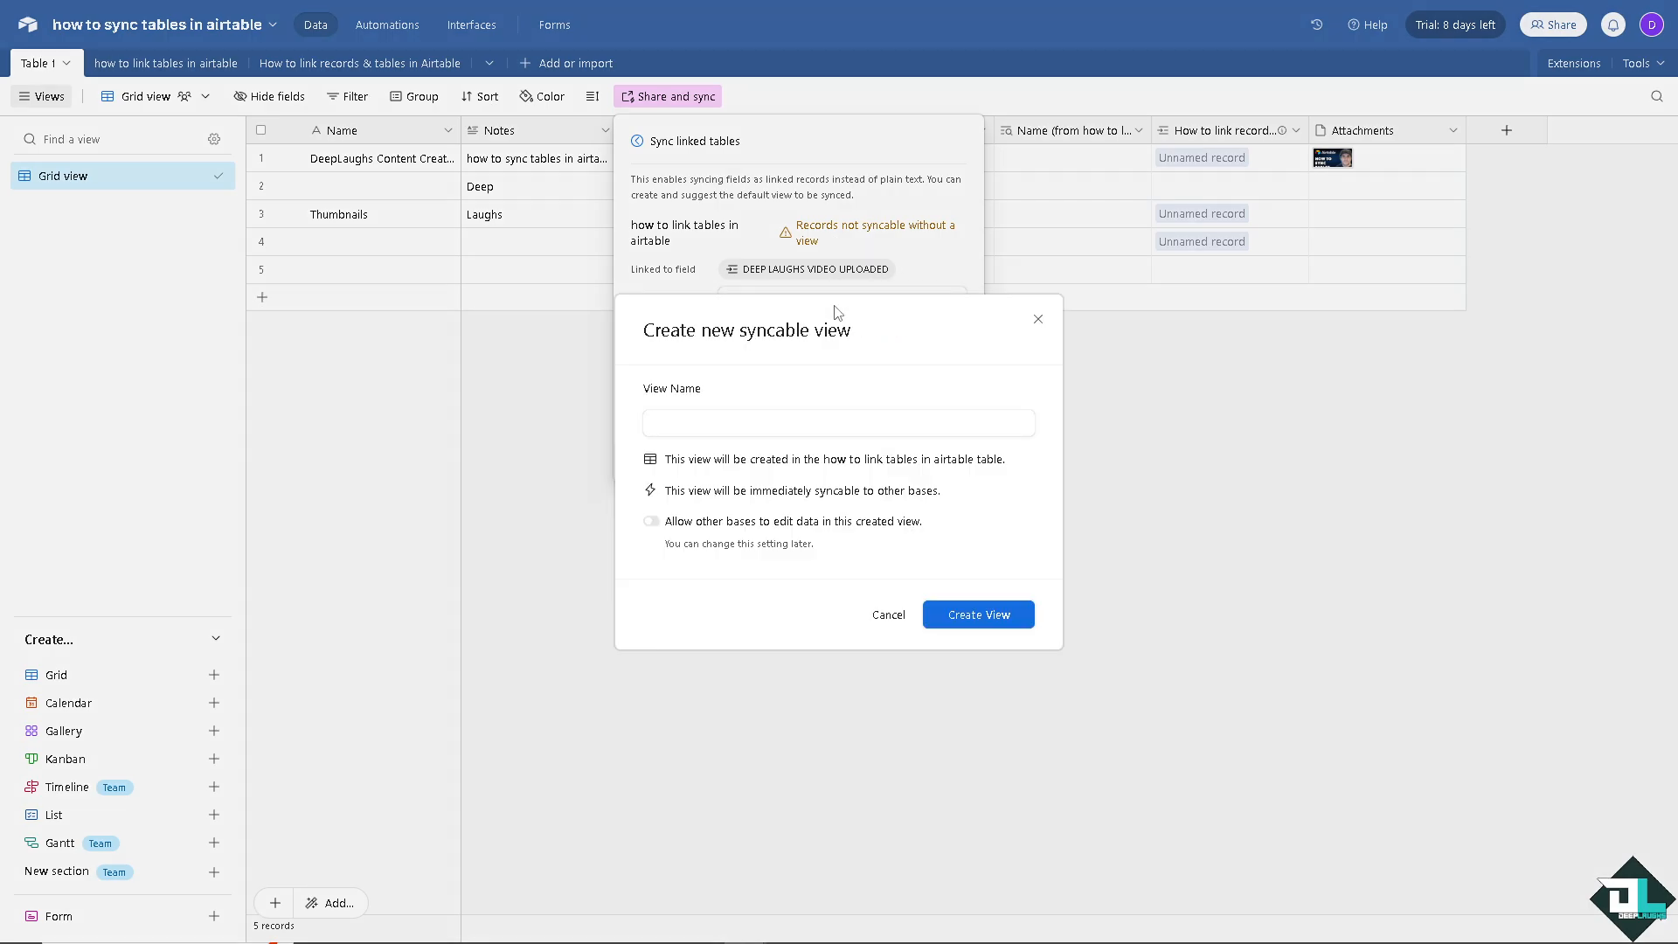
pyautogui.click(807, 425)
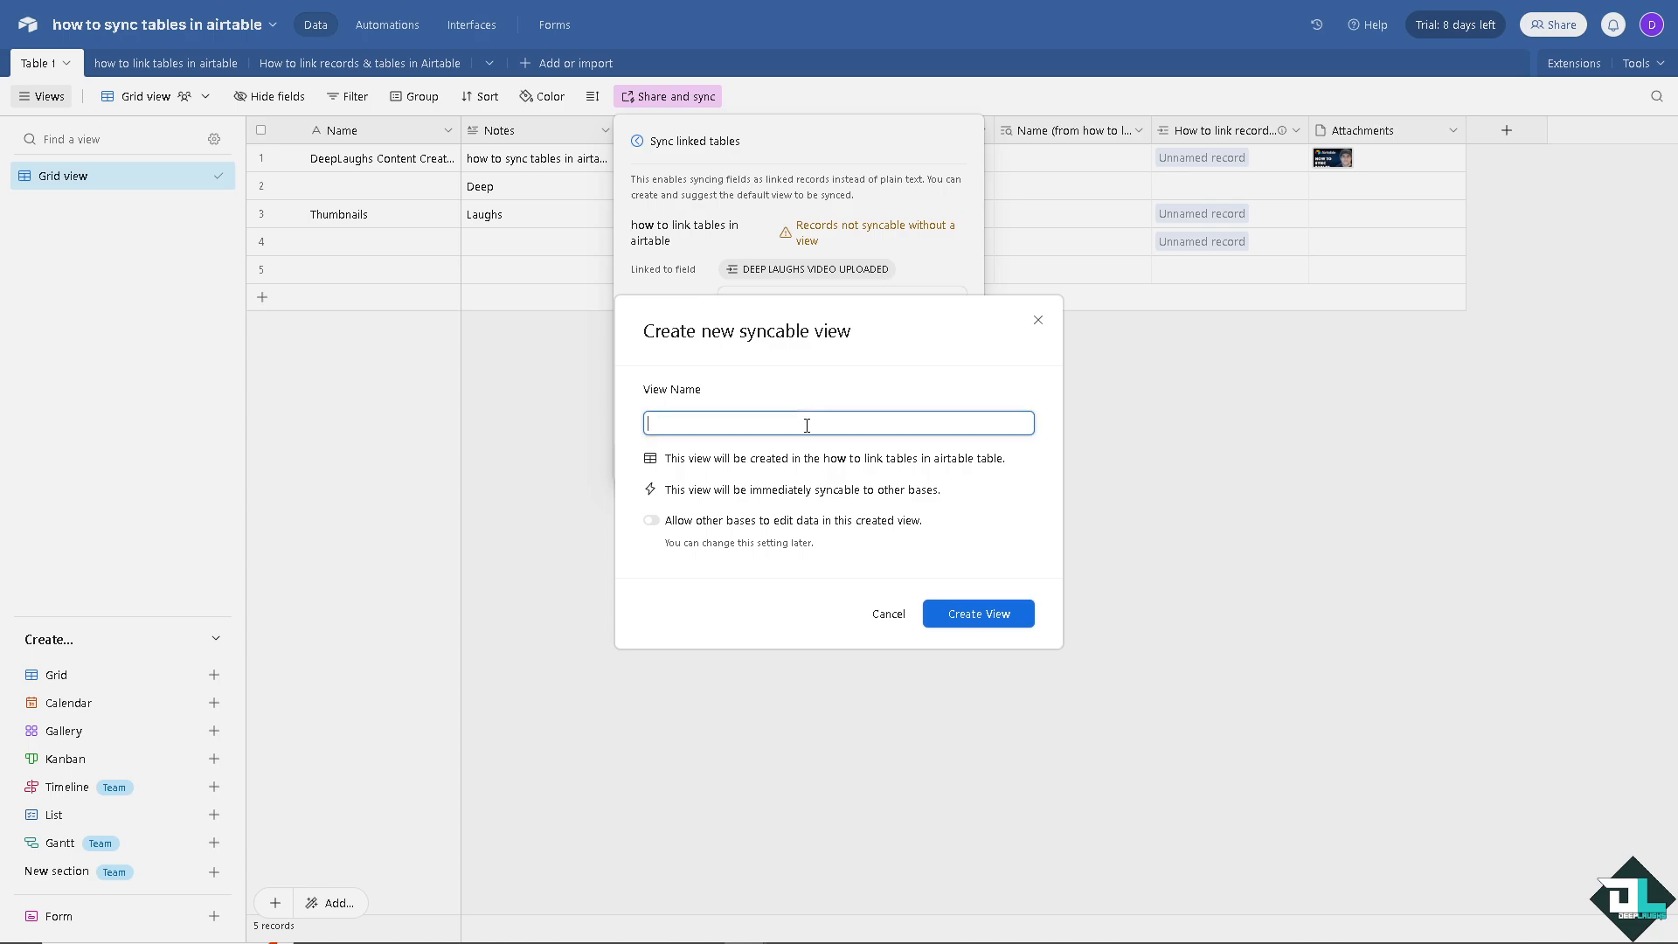
pyautogui.write('how to sync tables in airtable')
pyautogui.hotkey('ctrl', 'a')
pyautogui.write('DEEP')
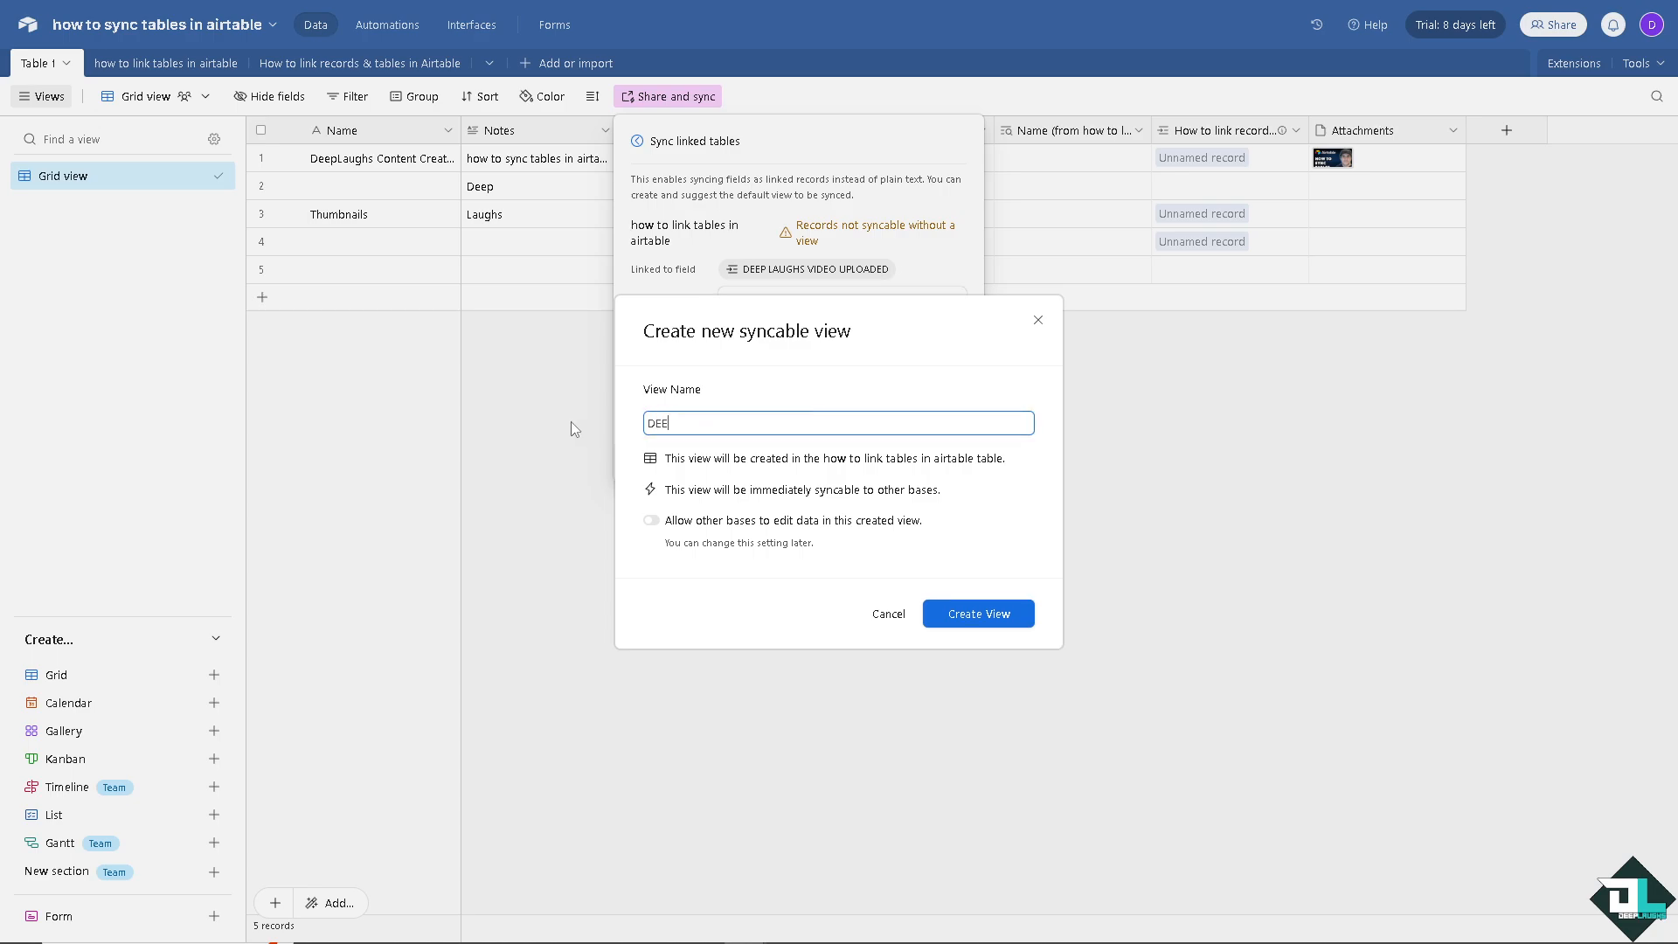
pyautogui.click(1014, 618)
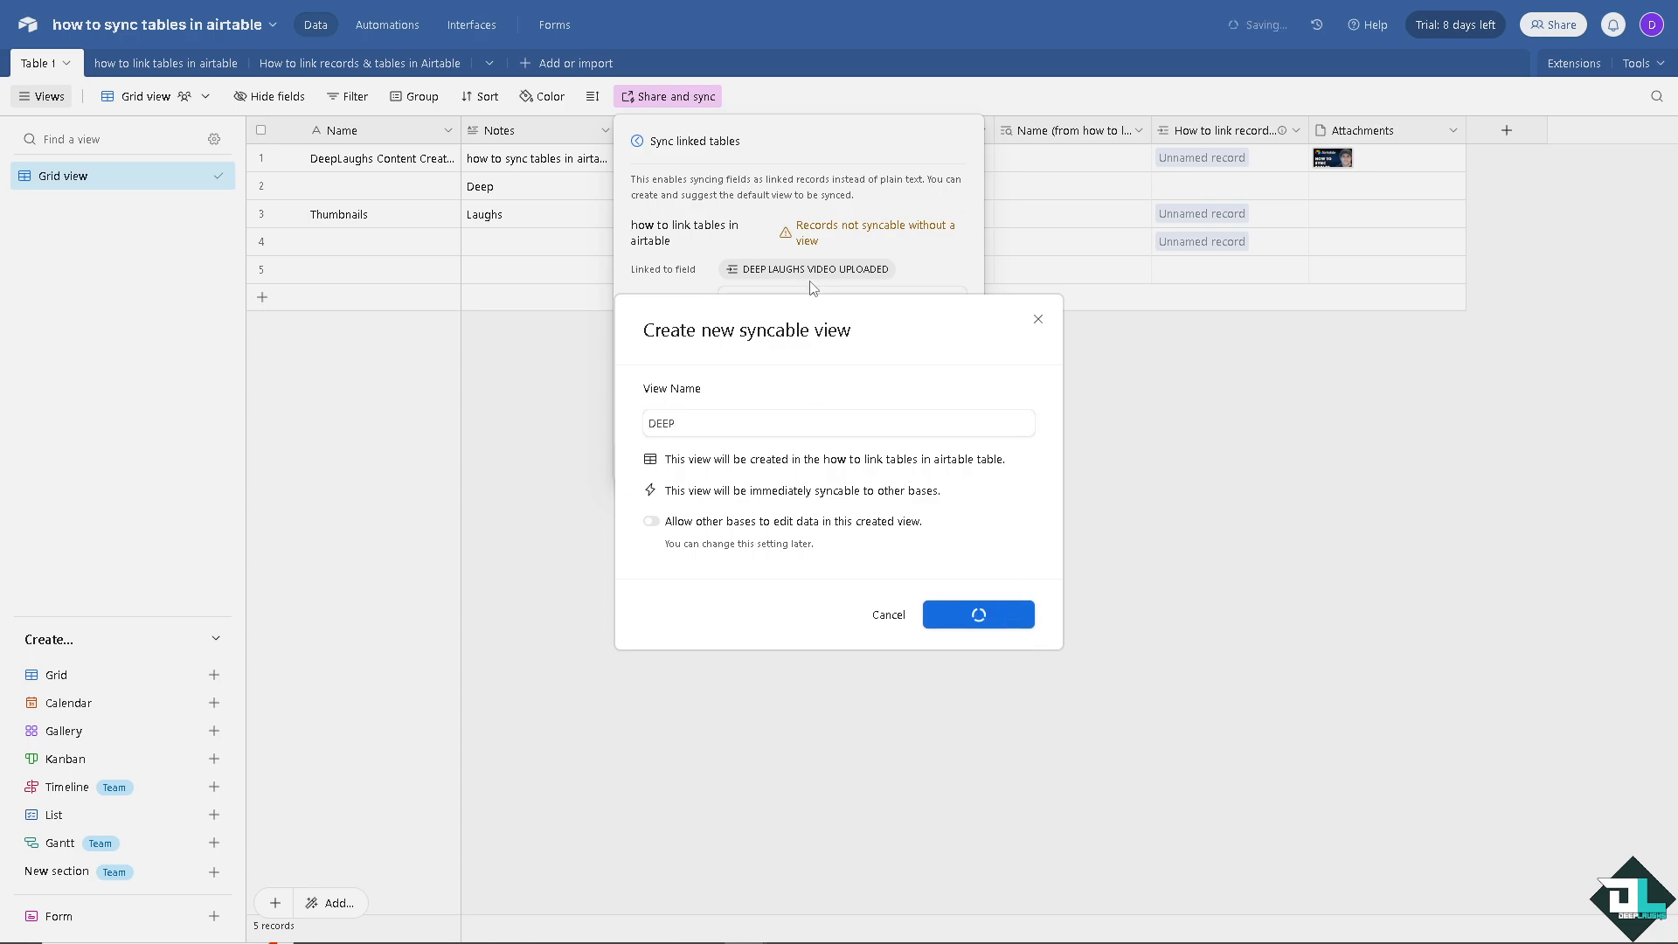
# Step: Create a syncable view named LAUGHS for the linked table "How to link records & tables in Airtable", allowing other bases to edit its data
pyautogui.click(839, 402)
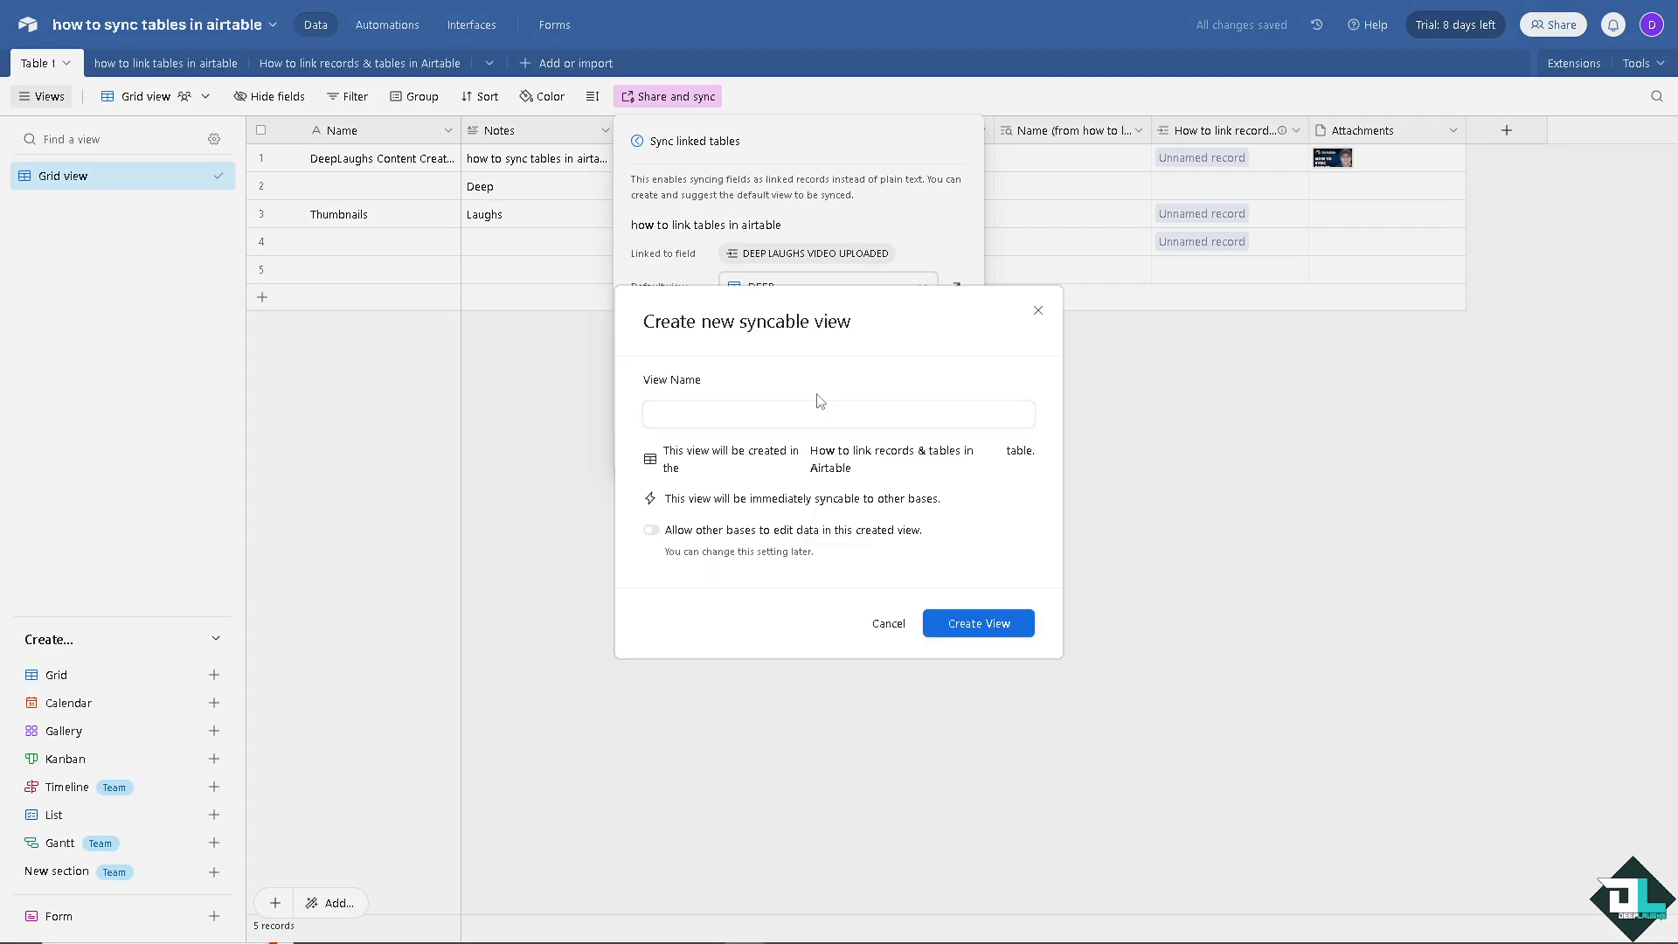
pyautogui.click(804, 409)
pyautogui.write('LAUFG')
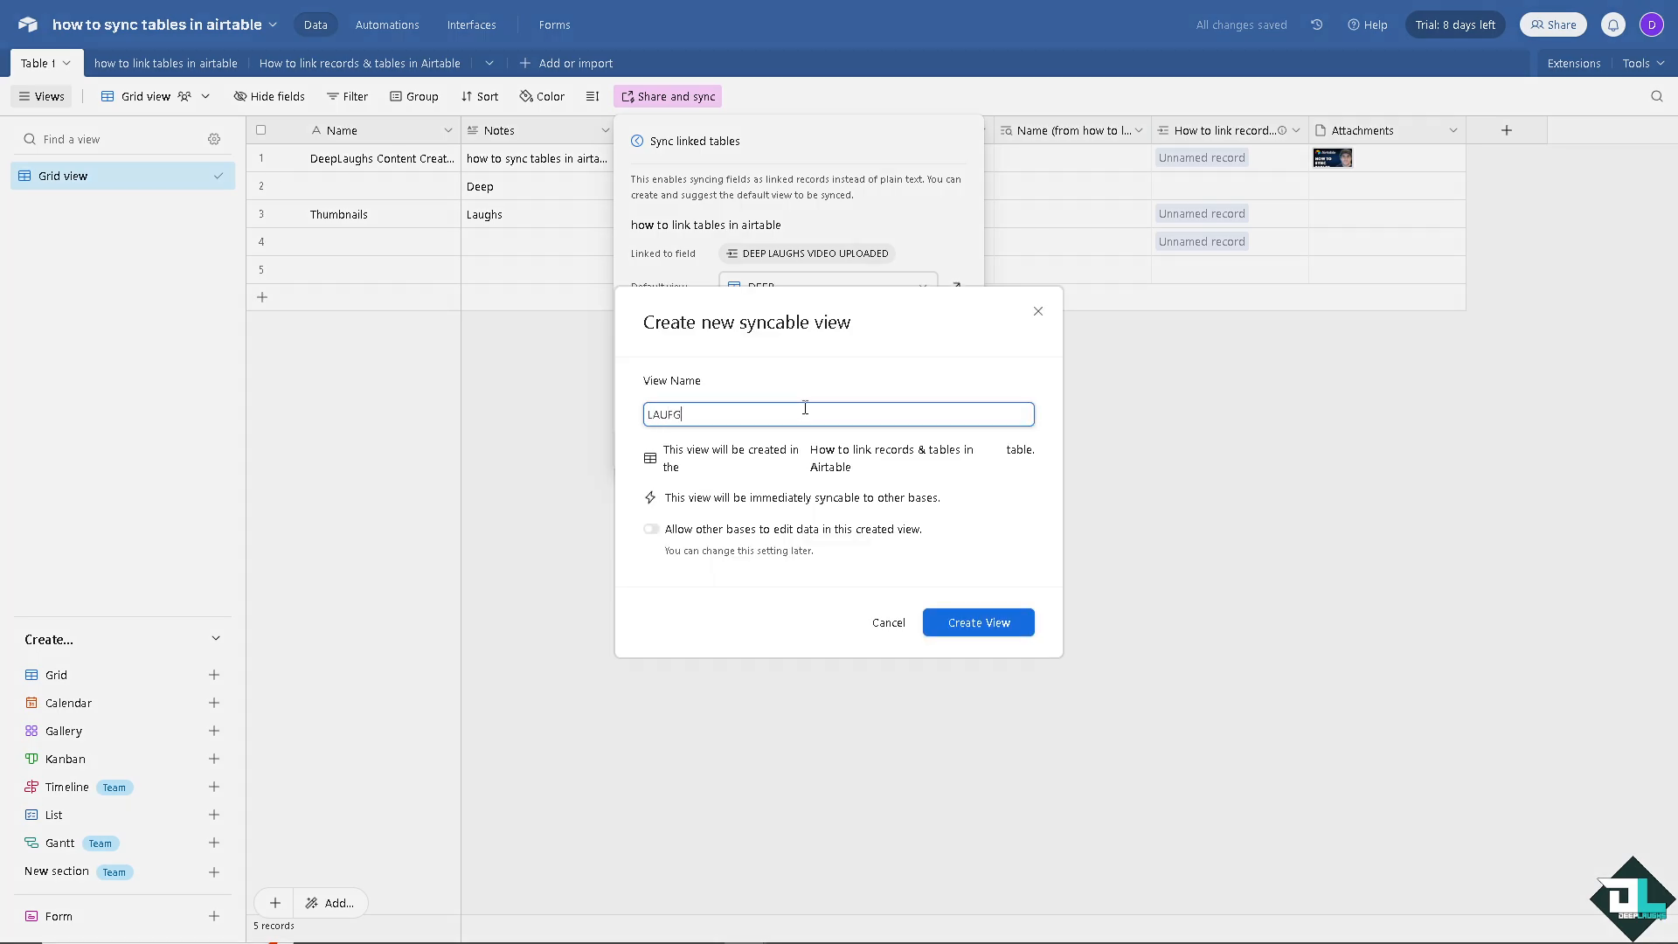
pyautogui.press('BackSpace')
pyautogui.press('BackSpace')
pyautogui.write('GHS')
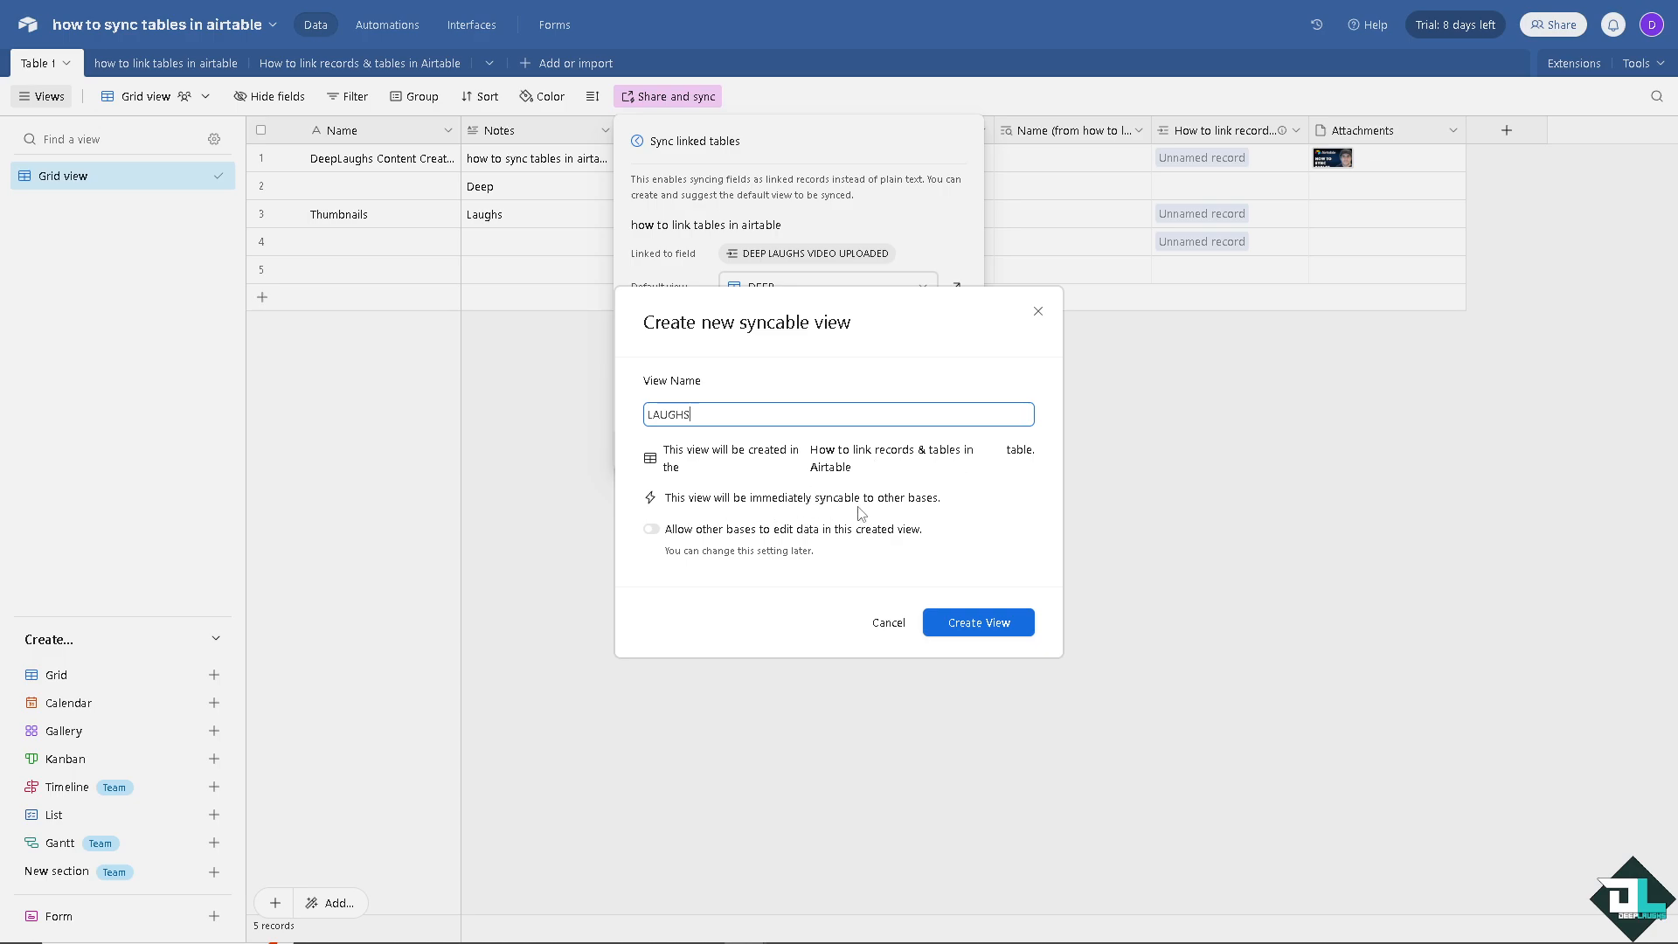
pyautogui.click(651, 529)
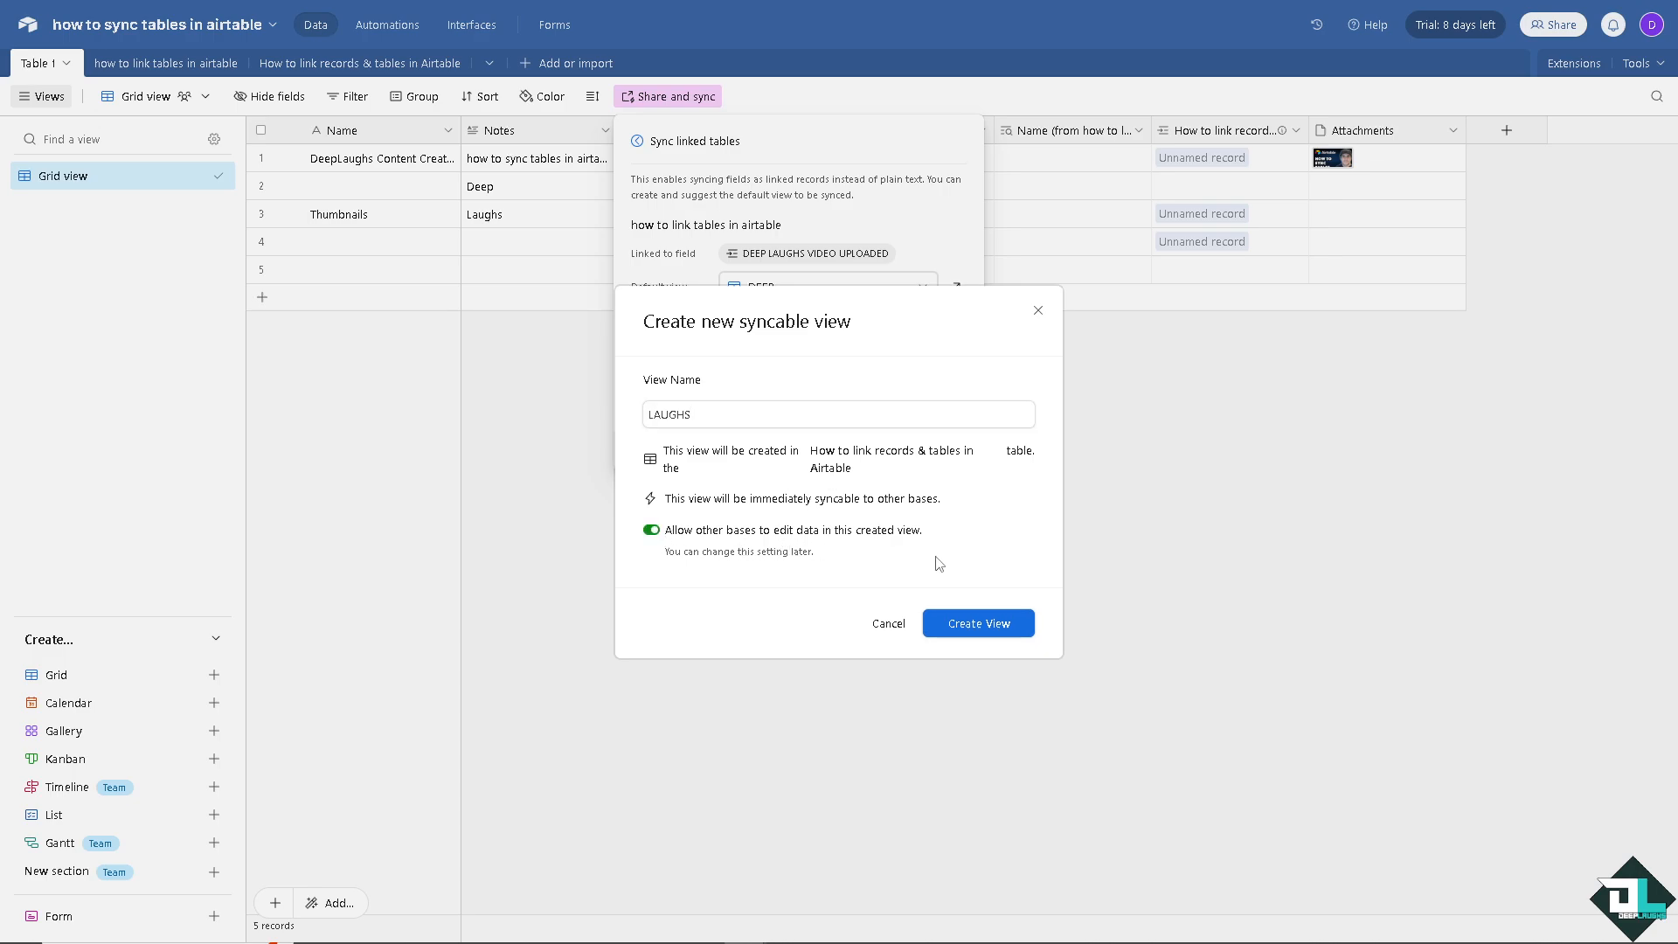
pyautogui.click(993, 628)
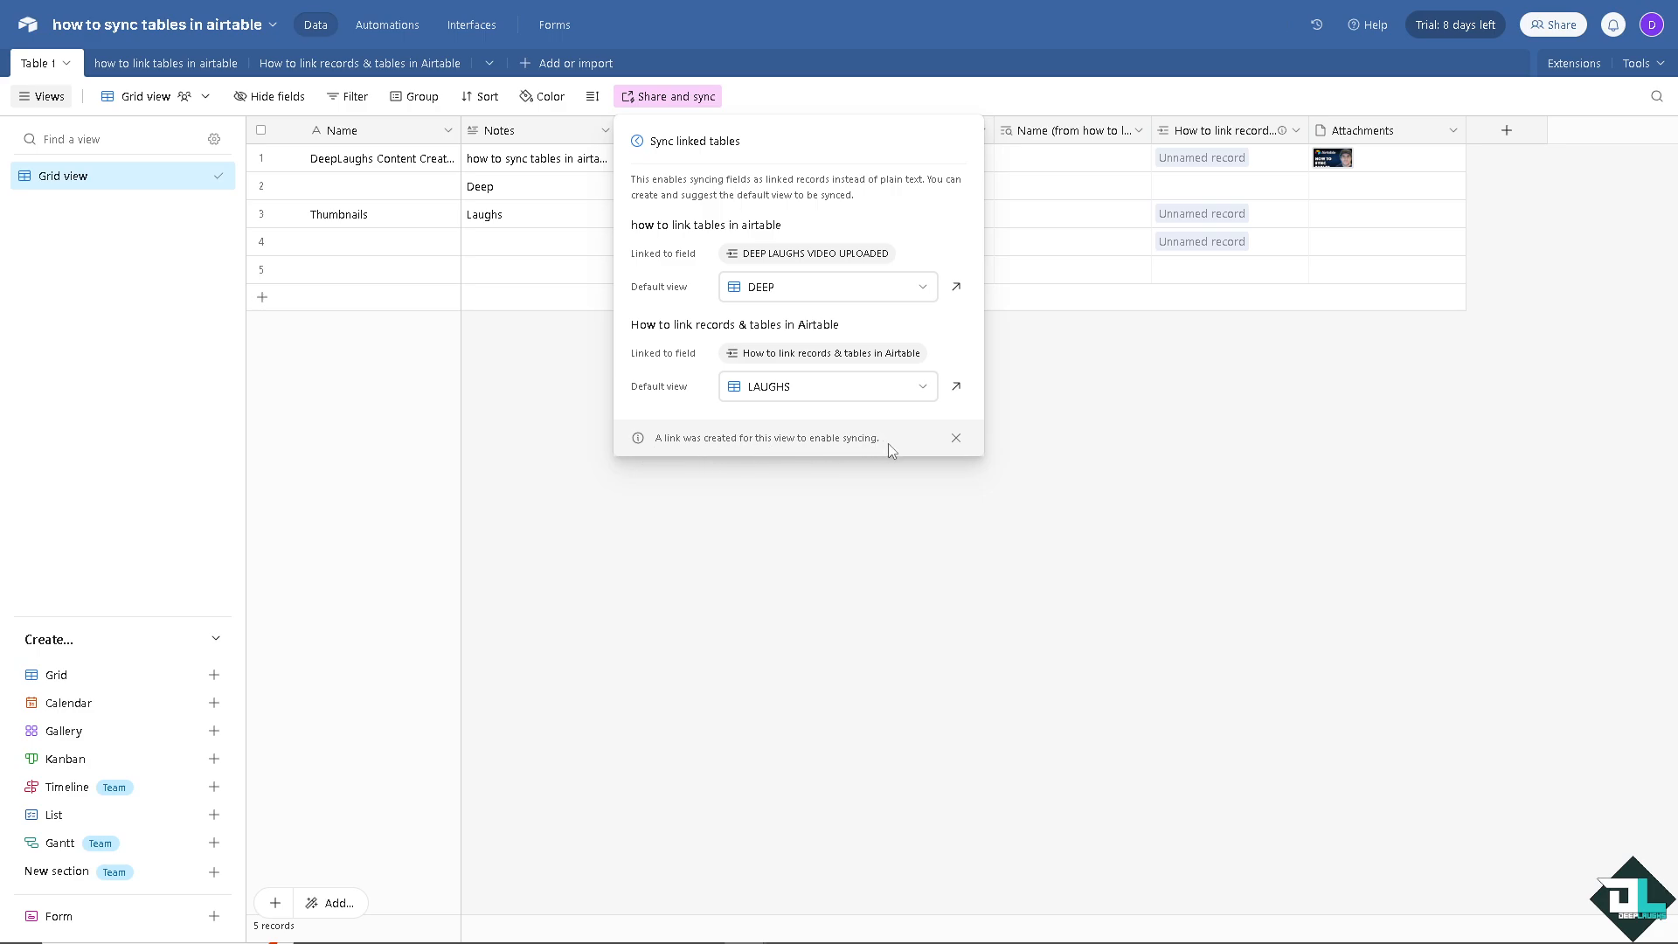
# Step: Try to allow edits from other bases for this view, and review the sync integrations included in the Team and Business plans
pyautogui.click(636, 143)
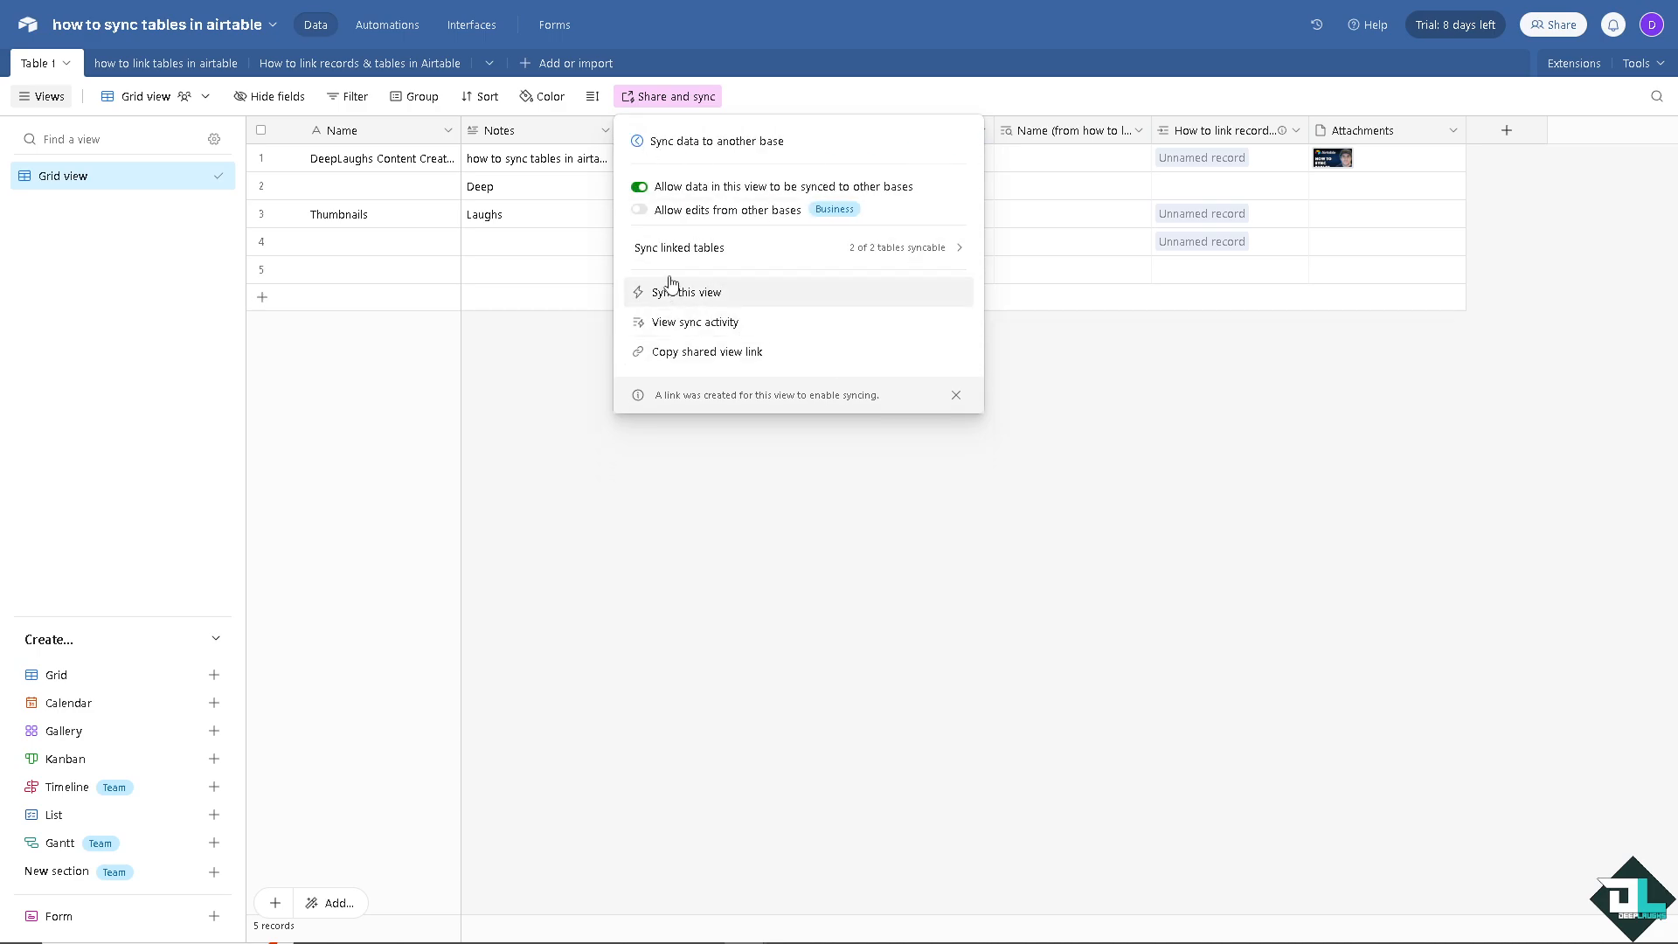
pyautogui.click(641, 209)
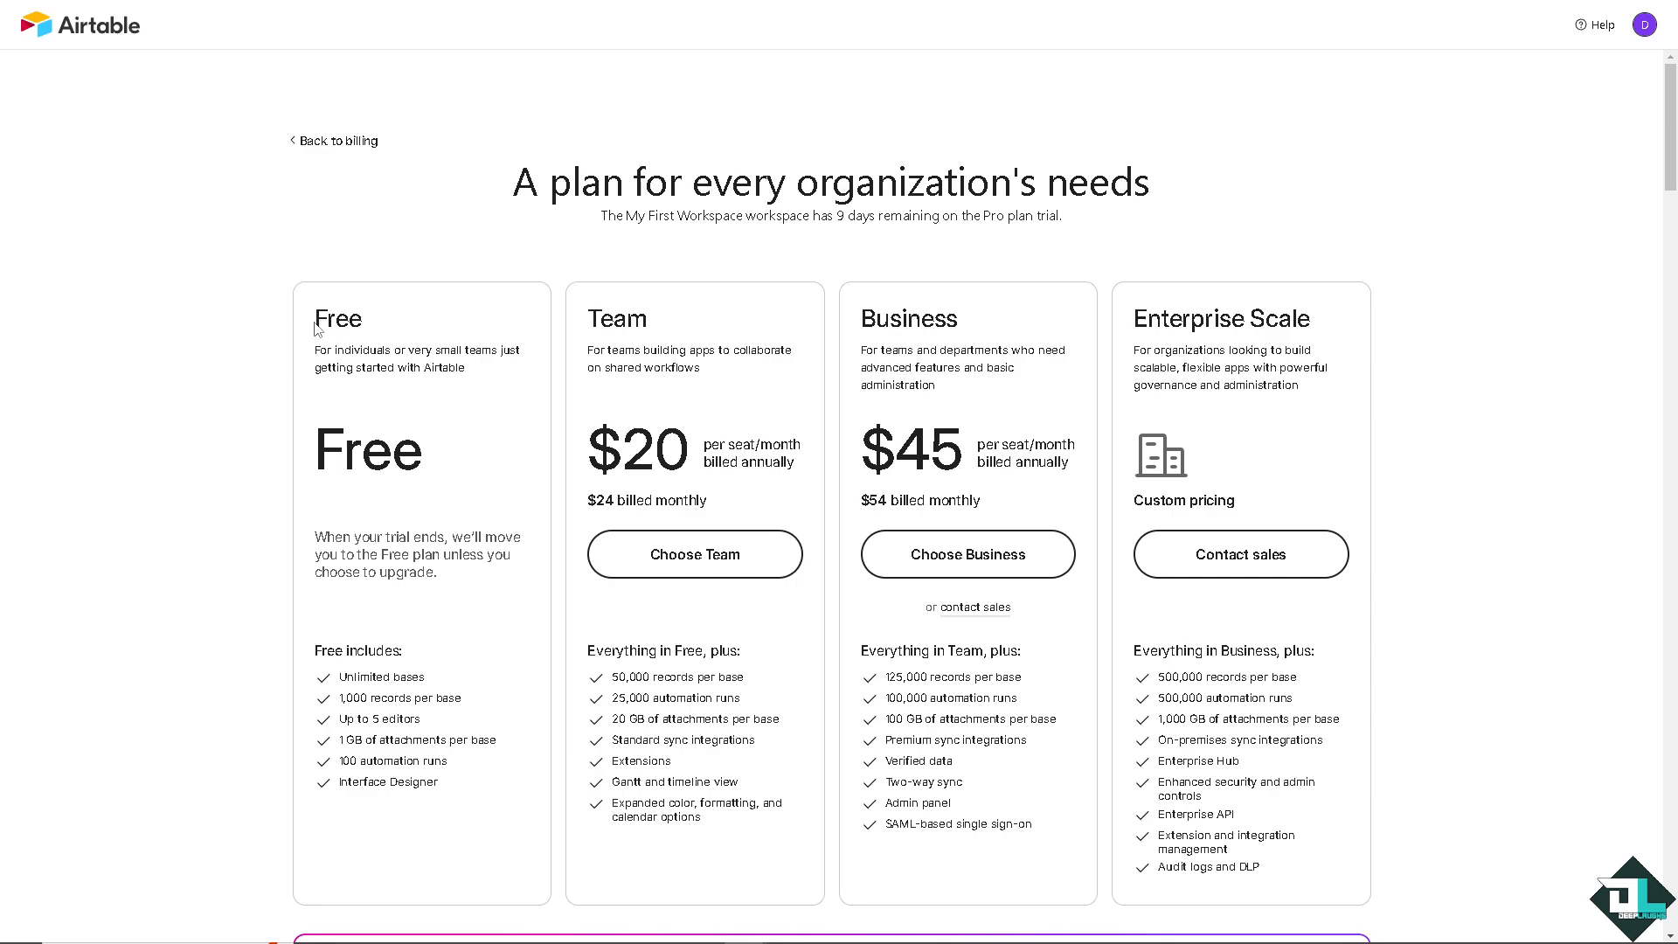
pyautogui.moveTo(317, 327); pyautogui.dragTo(392, 328)
pyautogui.scroll(-10, 423, 762)
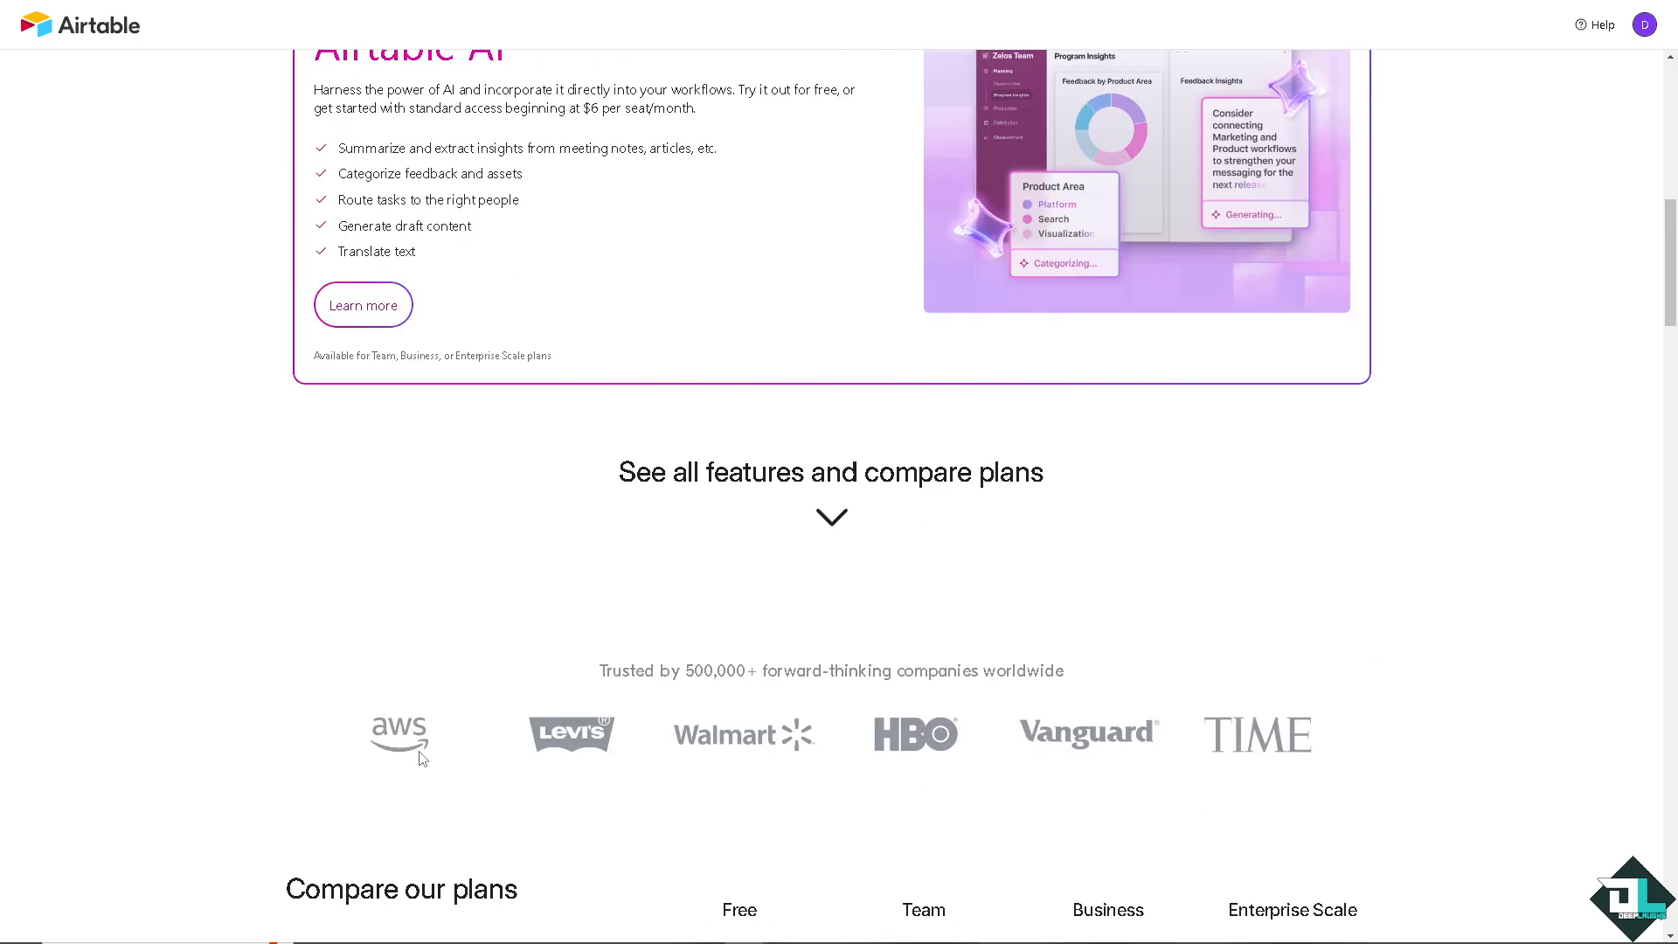
pyautogui.scroll(10, 423, 753)
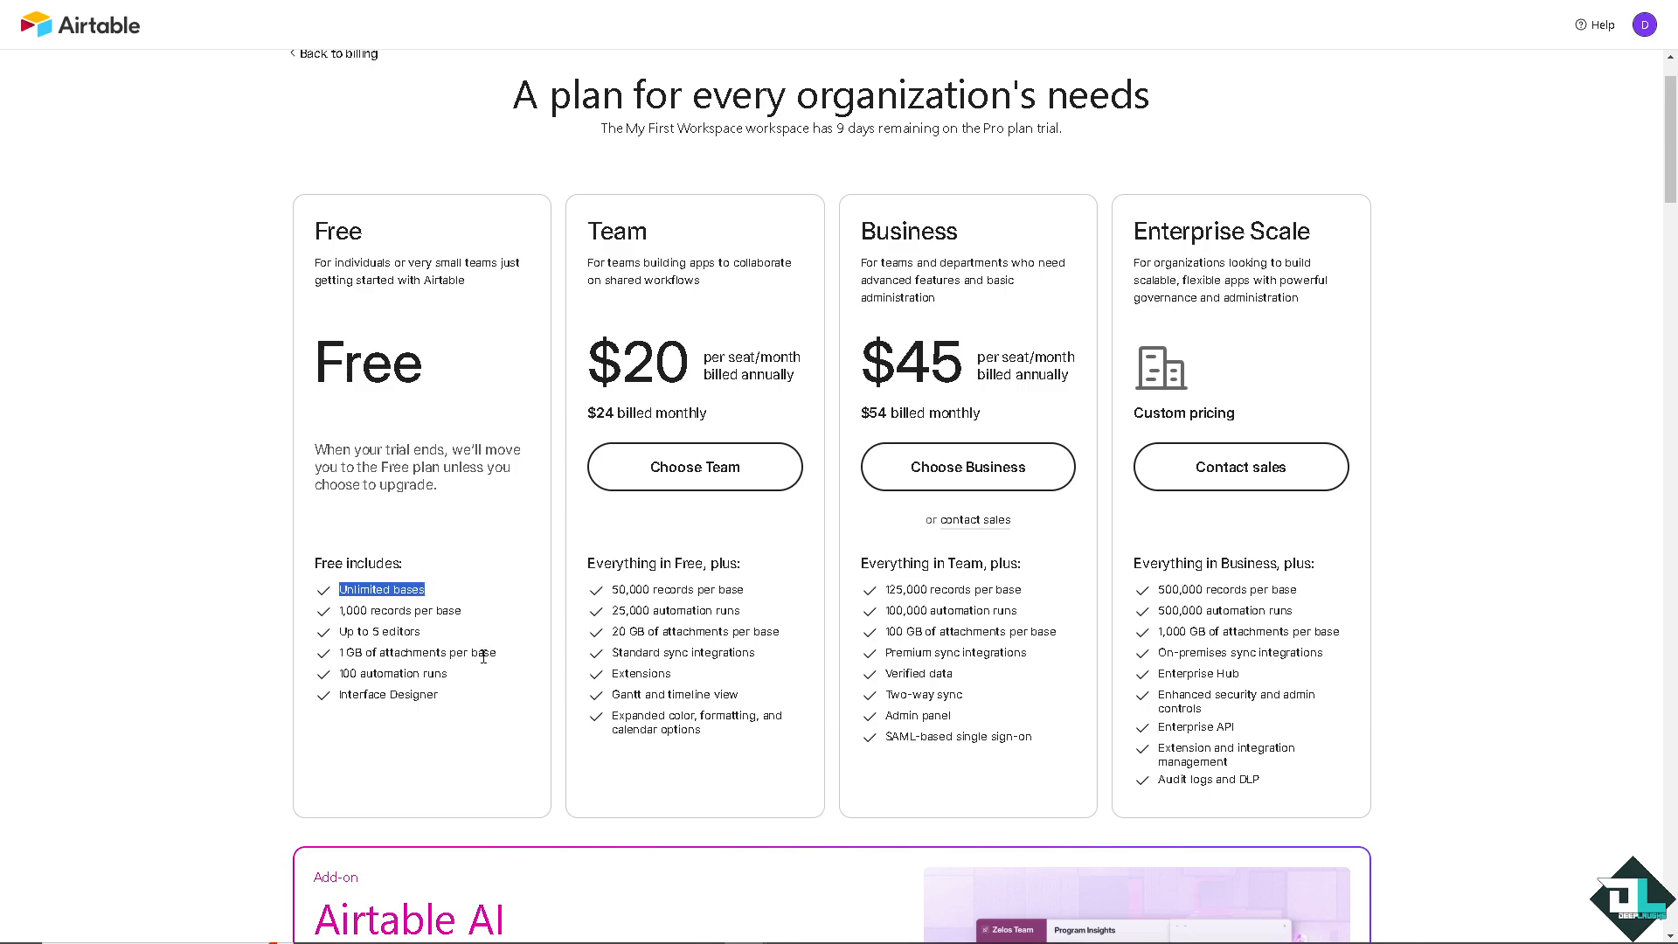
pyautogui.click(482, 647)
pyautogui.moveTo(614, 652); pyautogui.dragTo(781, 657)
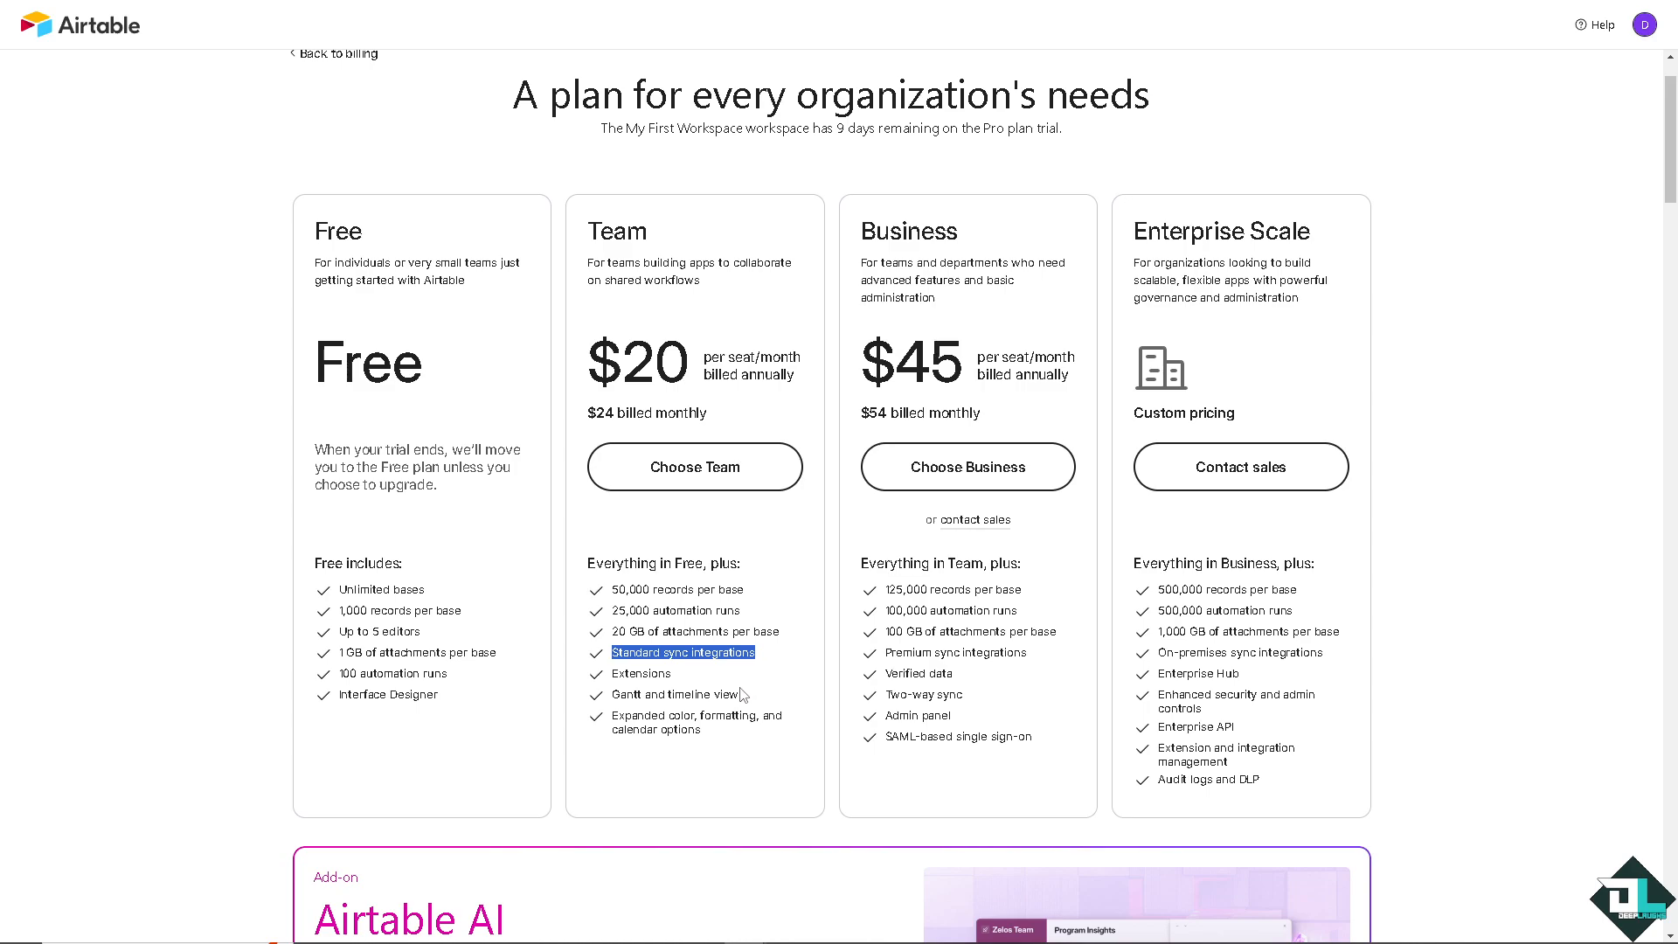
pyautogui.click(783, 651)
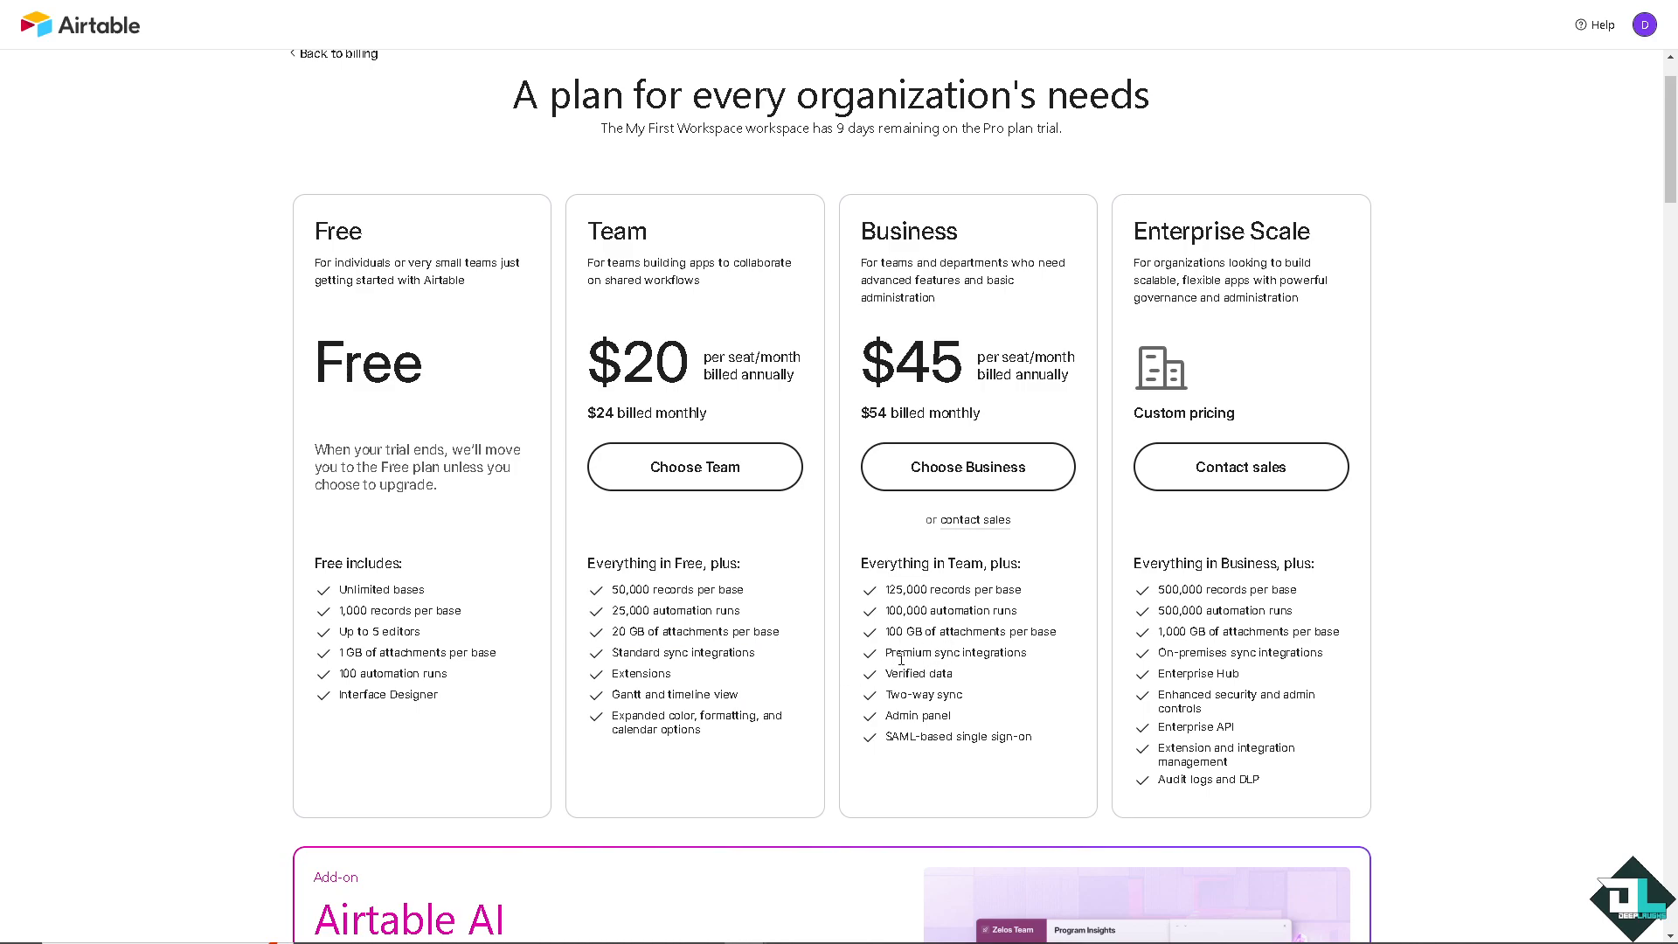
pyautogui.moveTo(887, 656); pyautogui.dragTo(1029, 657)
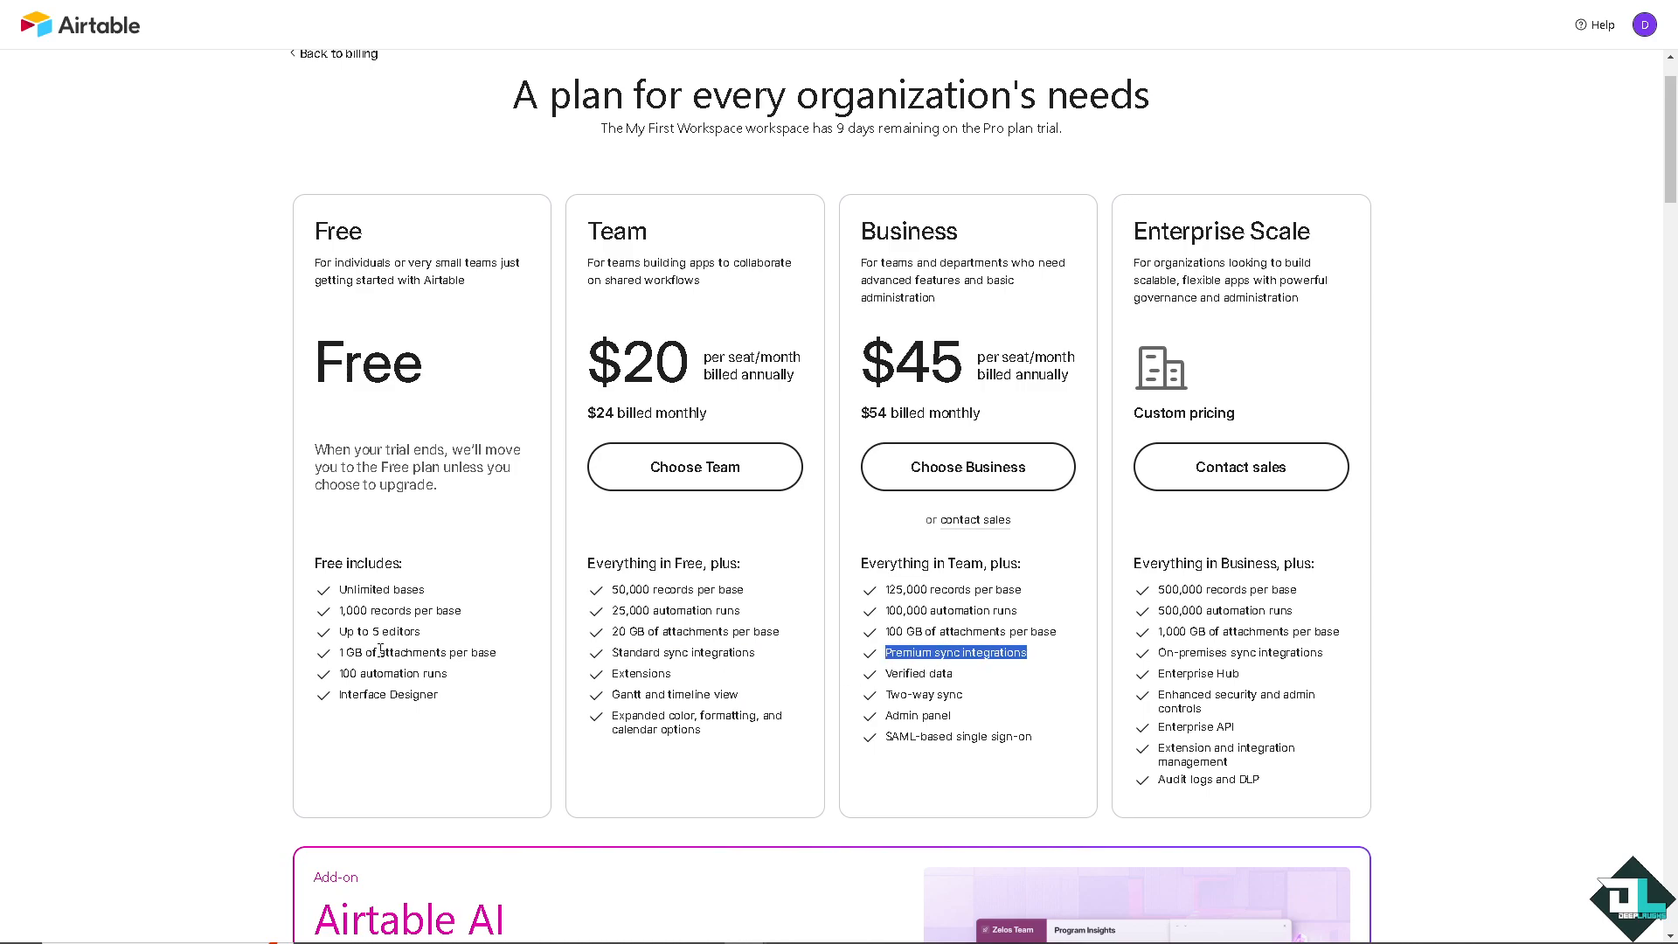
# Step: Examine the synced data and integrations features in the plan comparison table, including synced tables per base, multi-source syncing and Enterprise Scale integrations
pyautogui.scroll(-3, 494, 659)
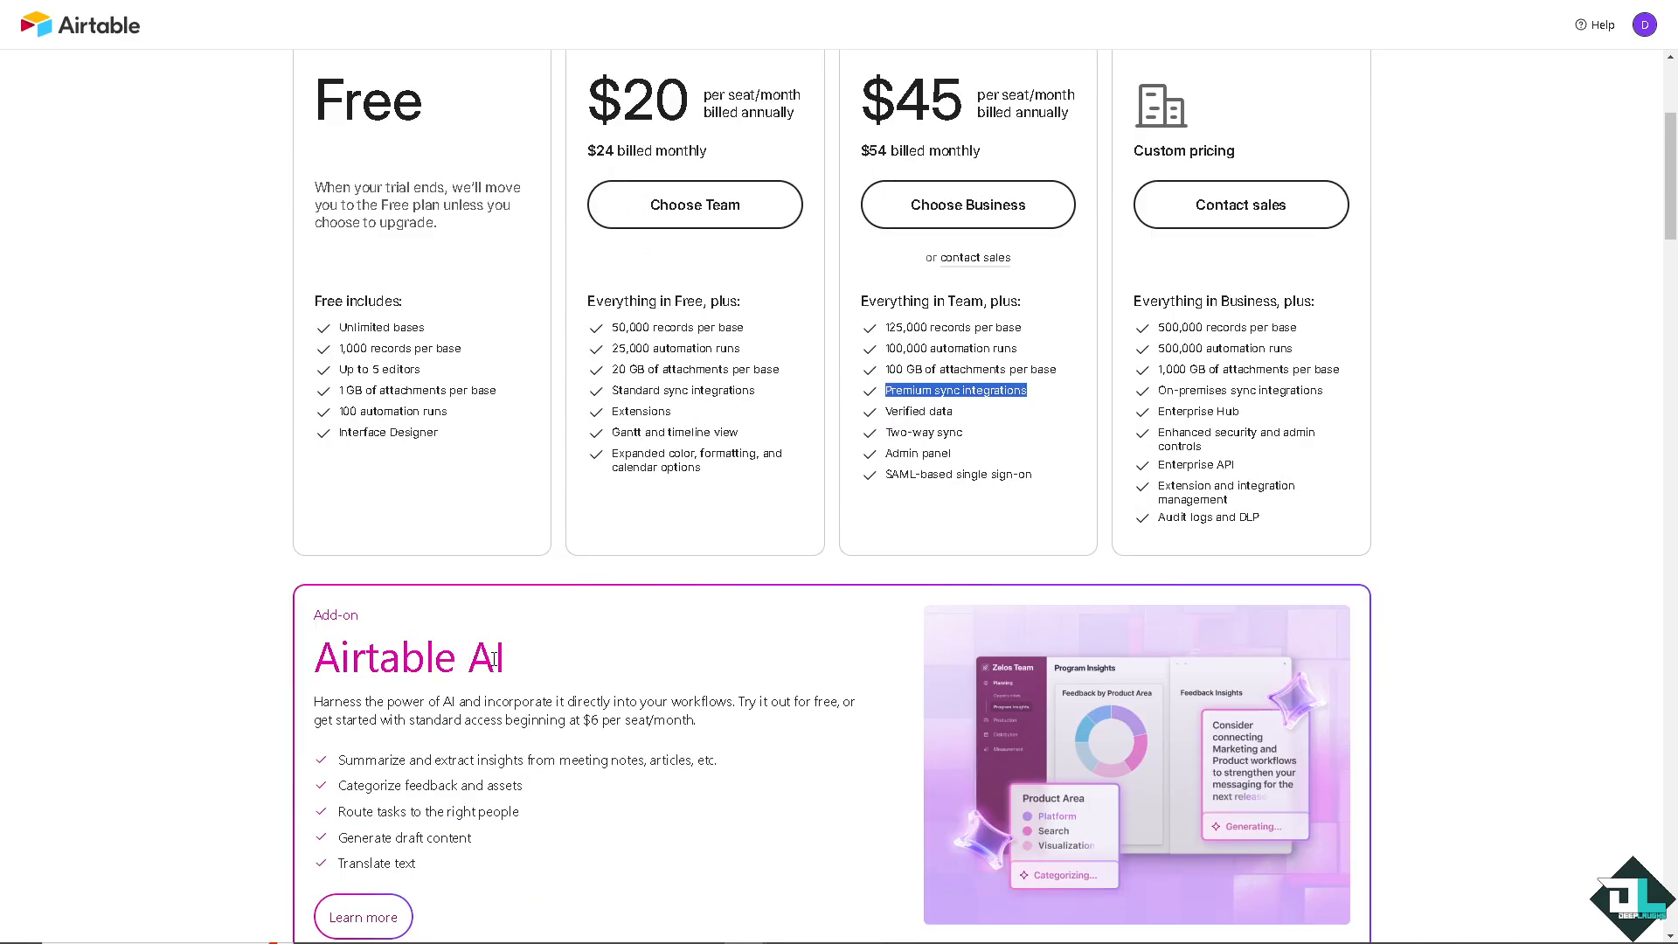
pyautogui.scroll(-3, 501, 657)
pyautogui.scroll(-6, 501, 663)
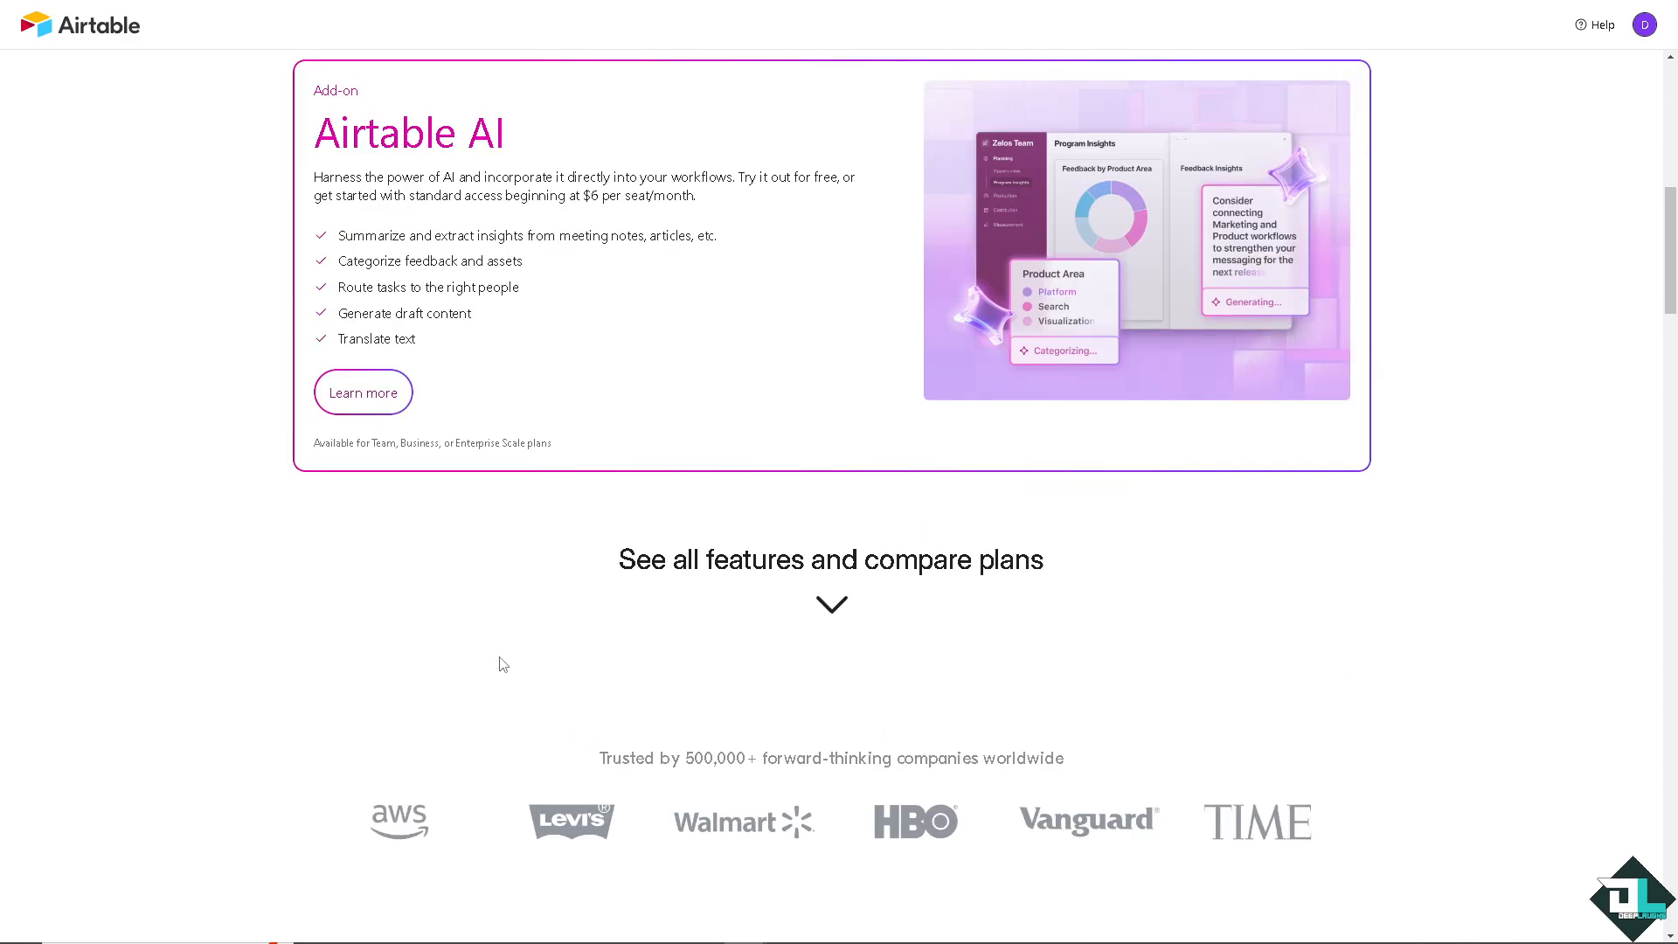
pyautogui.click(837, 347)
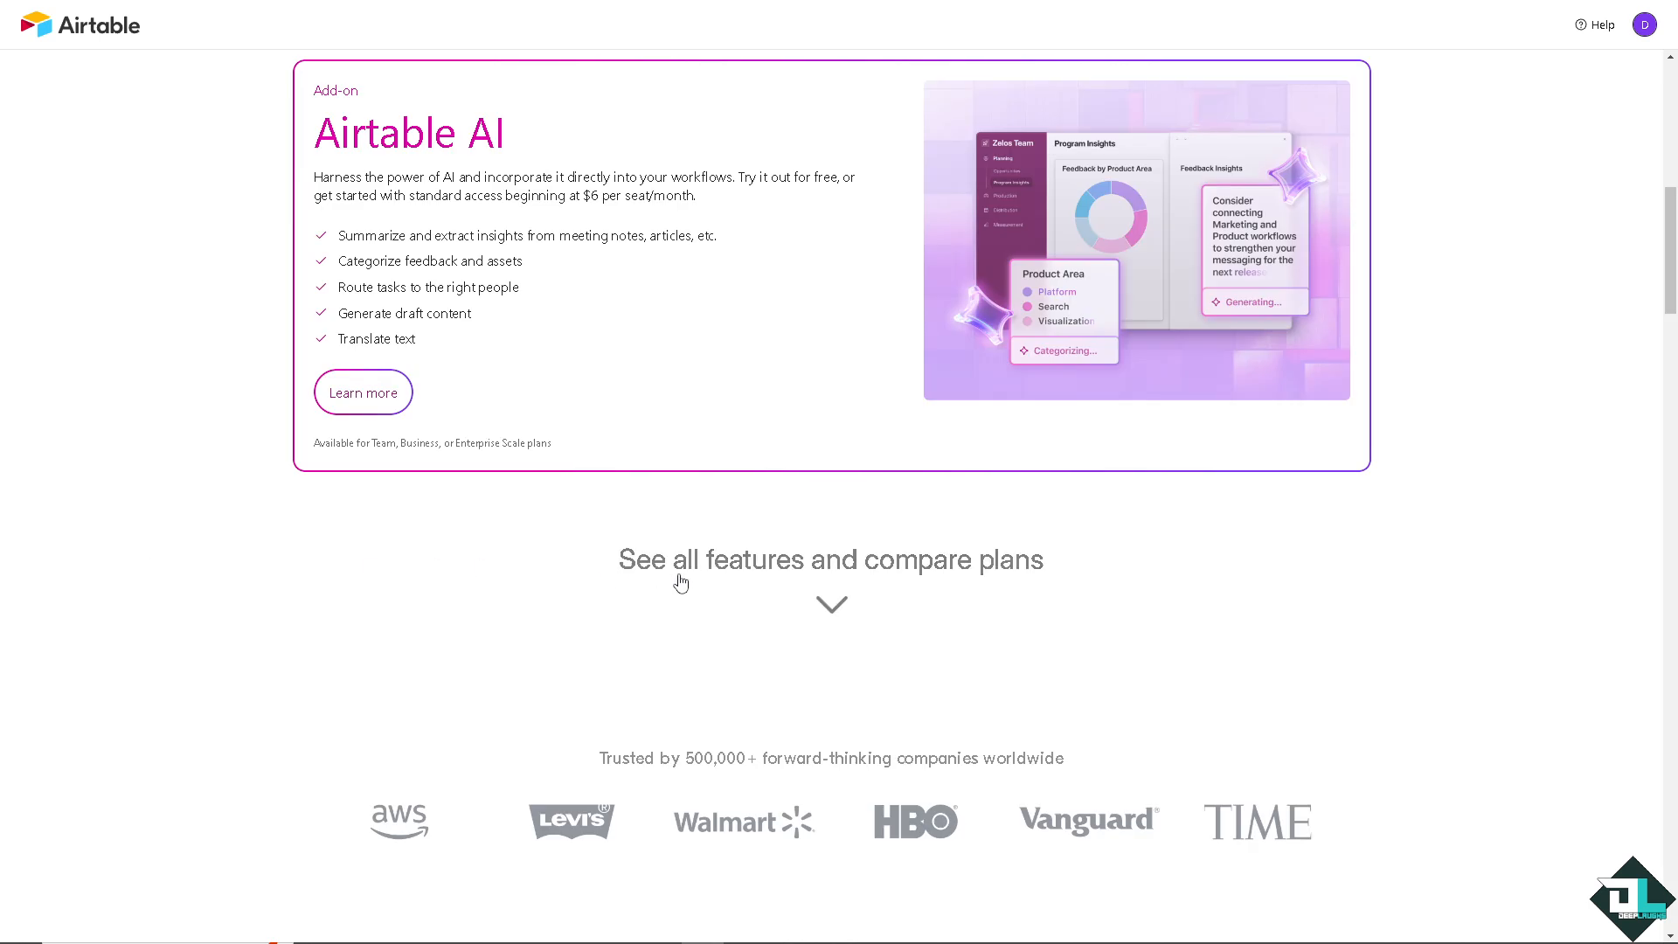
pyautogui.scroll(-10, 603, 585)
pyautogui.scroll(-10, 608, 586)
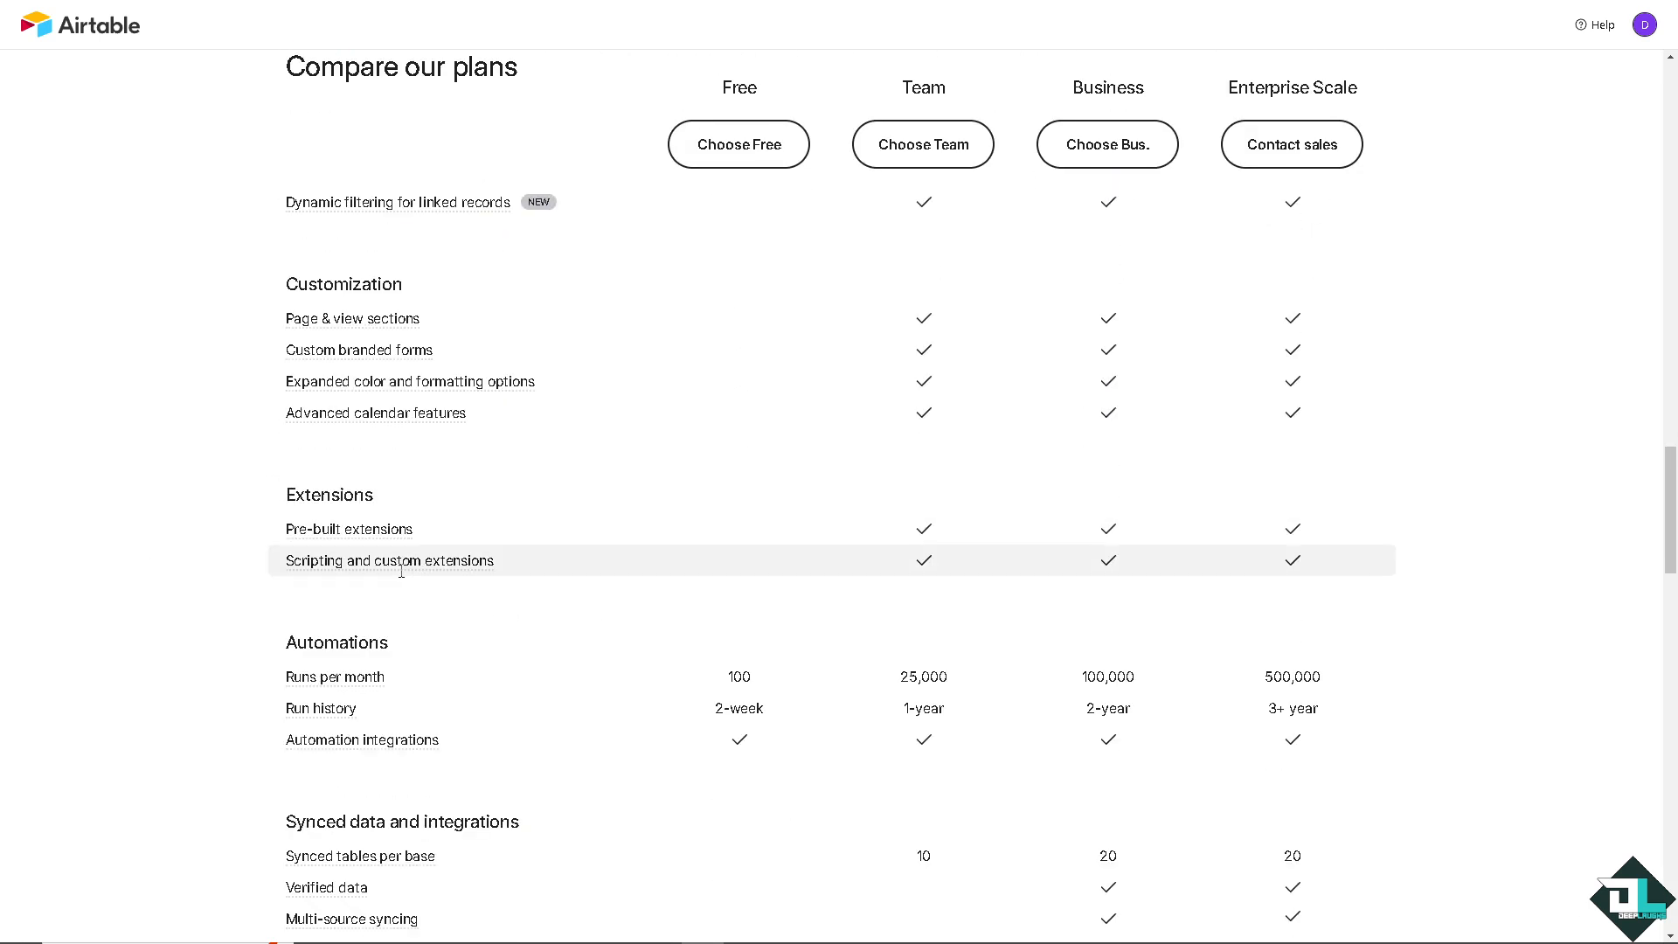
pyautogui.scroll(-2, 472, 664)
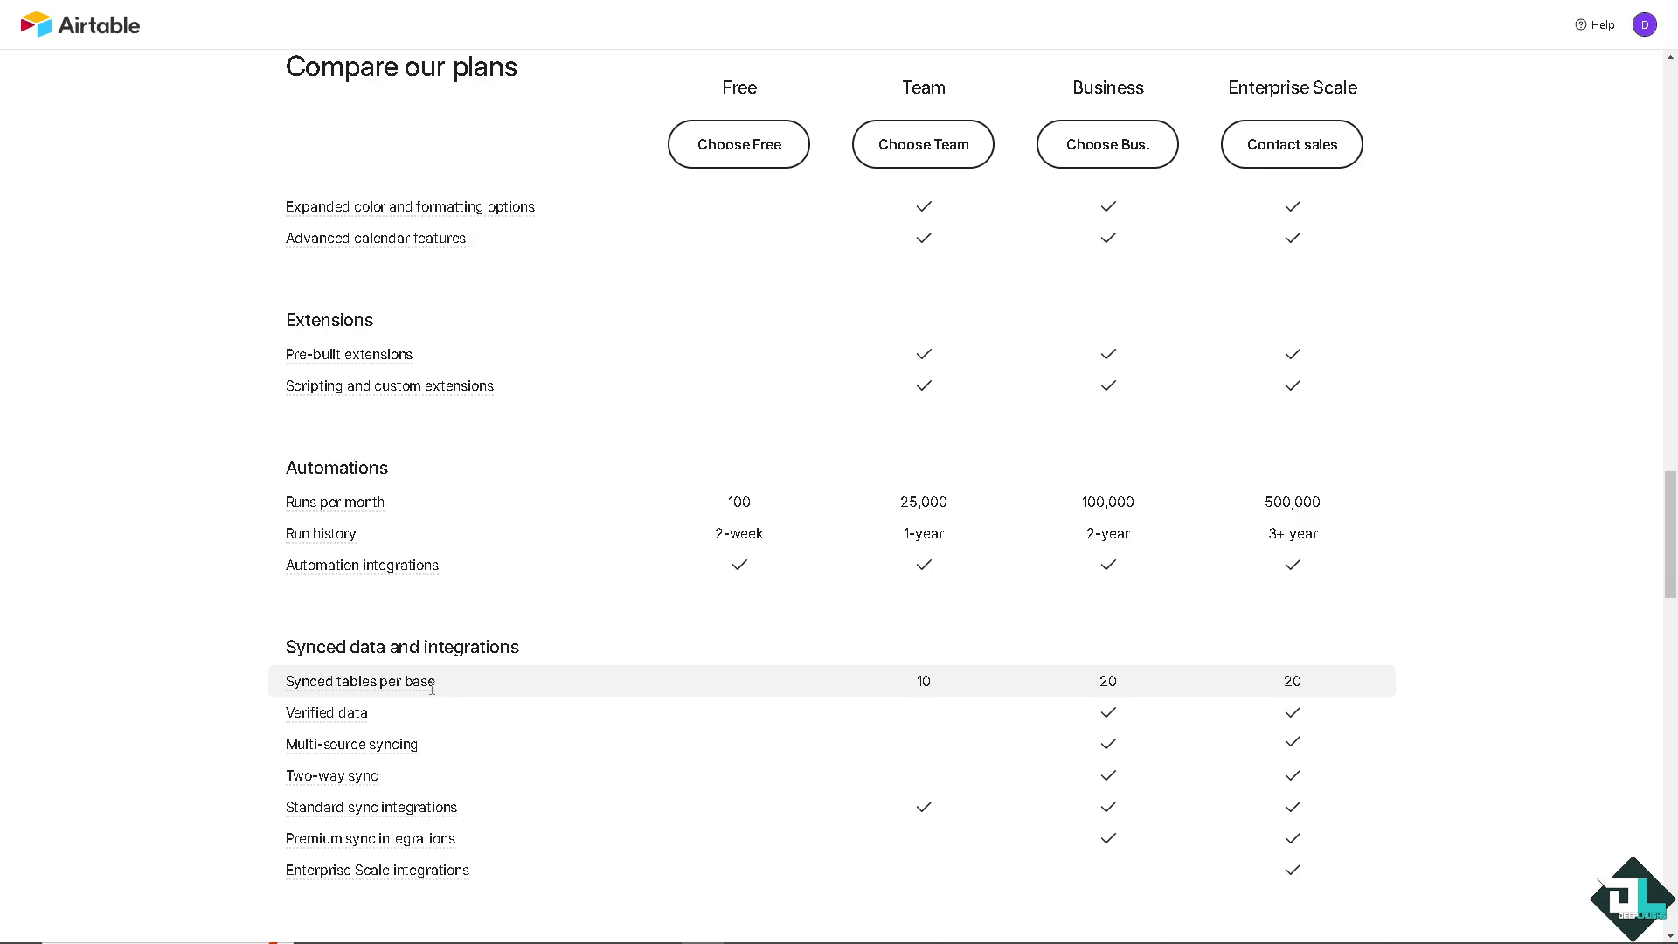
pyautogui.moveTo(430, 690)
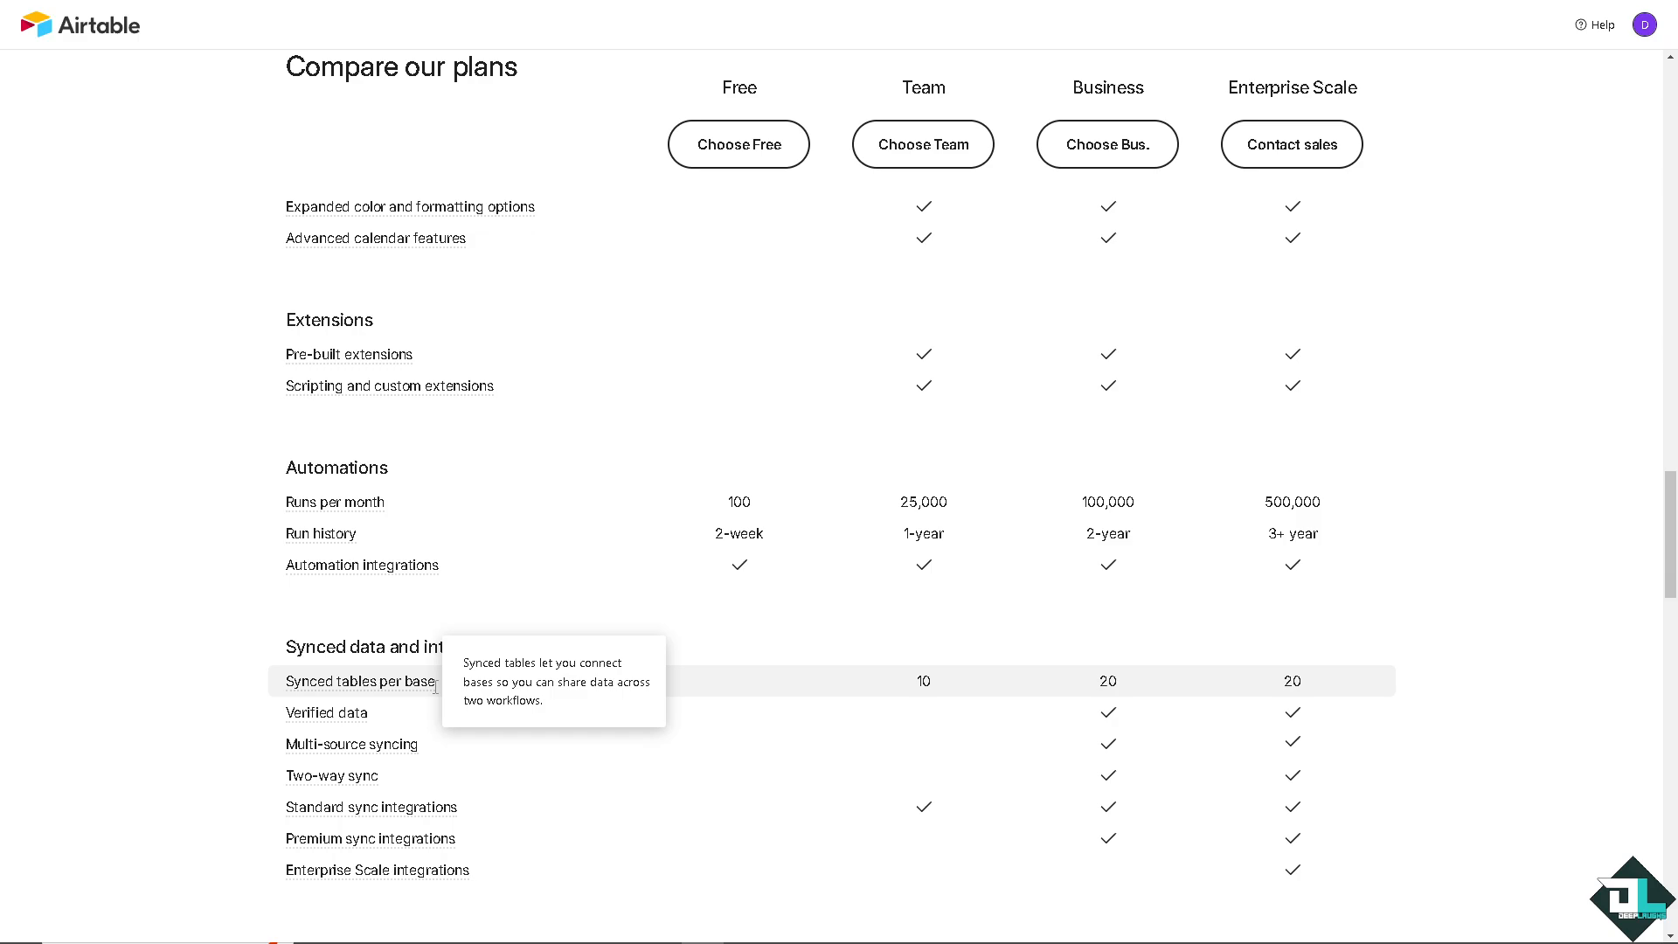
pyautogui.scroll(-1, 433, 687)
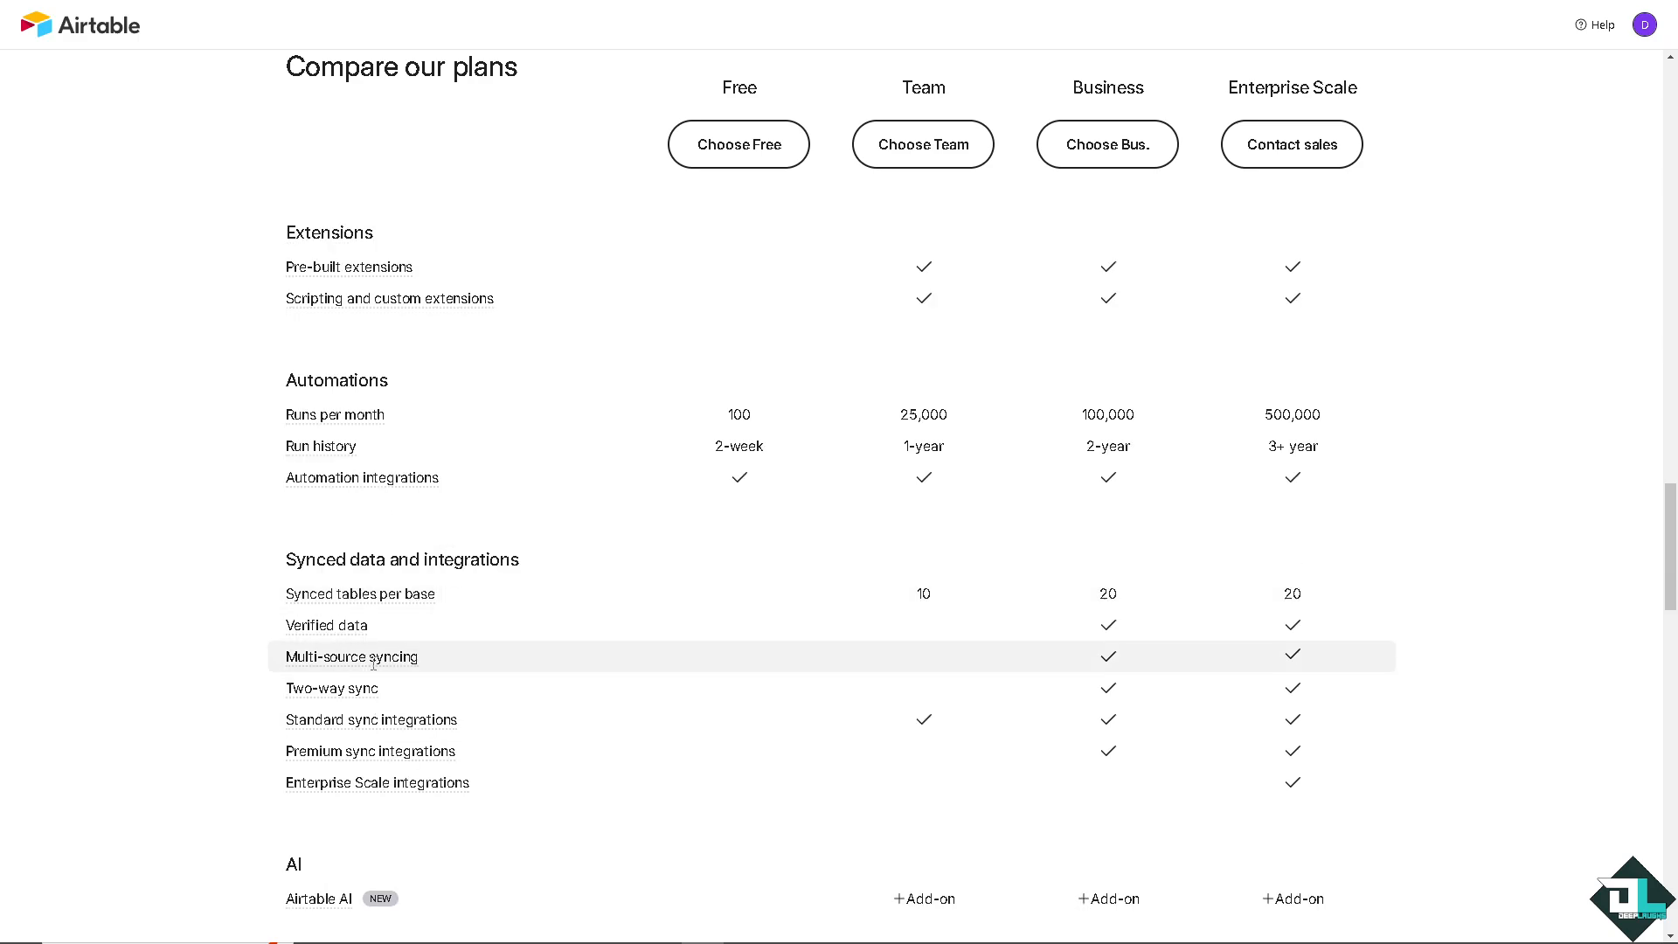
pyautogui.moveTo(413, 658)
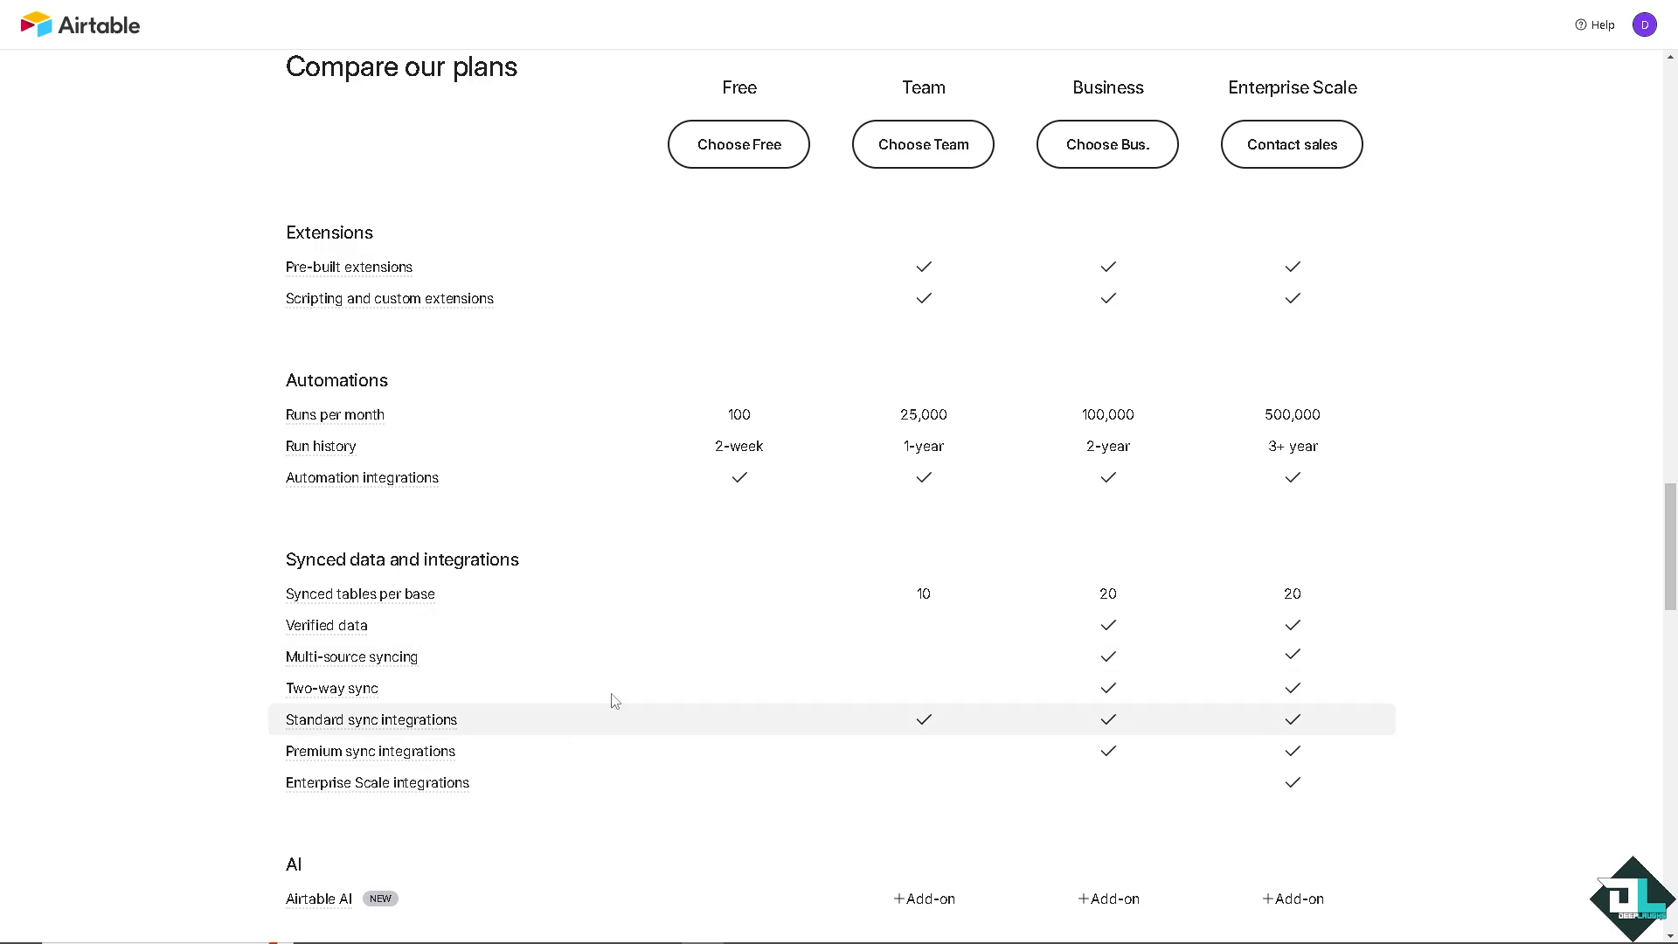
pyautogui.moveTo(725, 553); pyautogui.dragTo(370, 719)
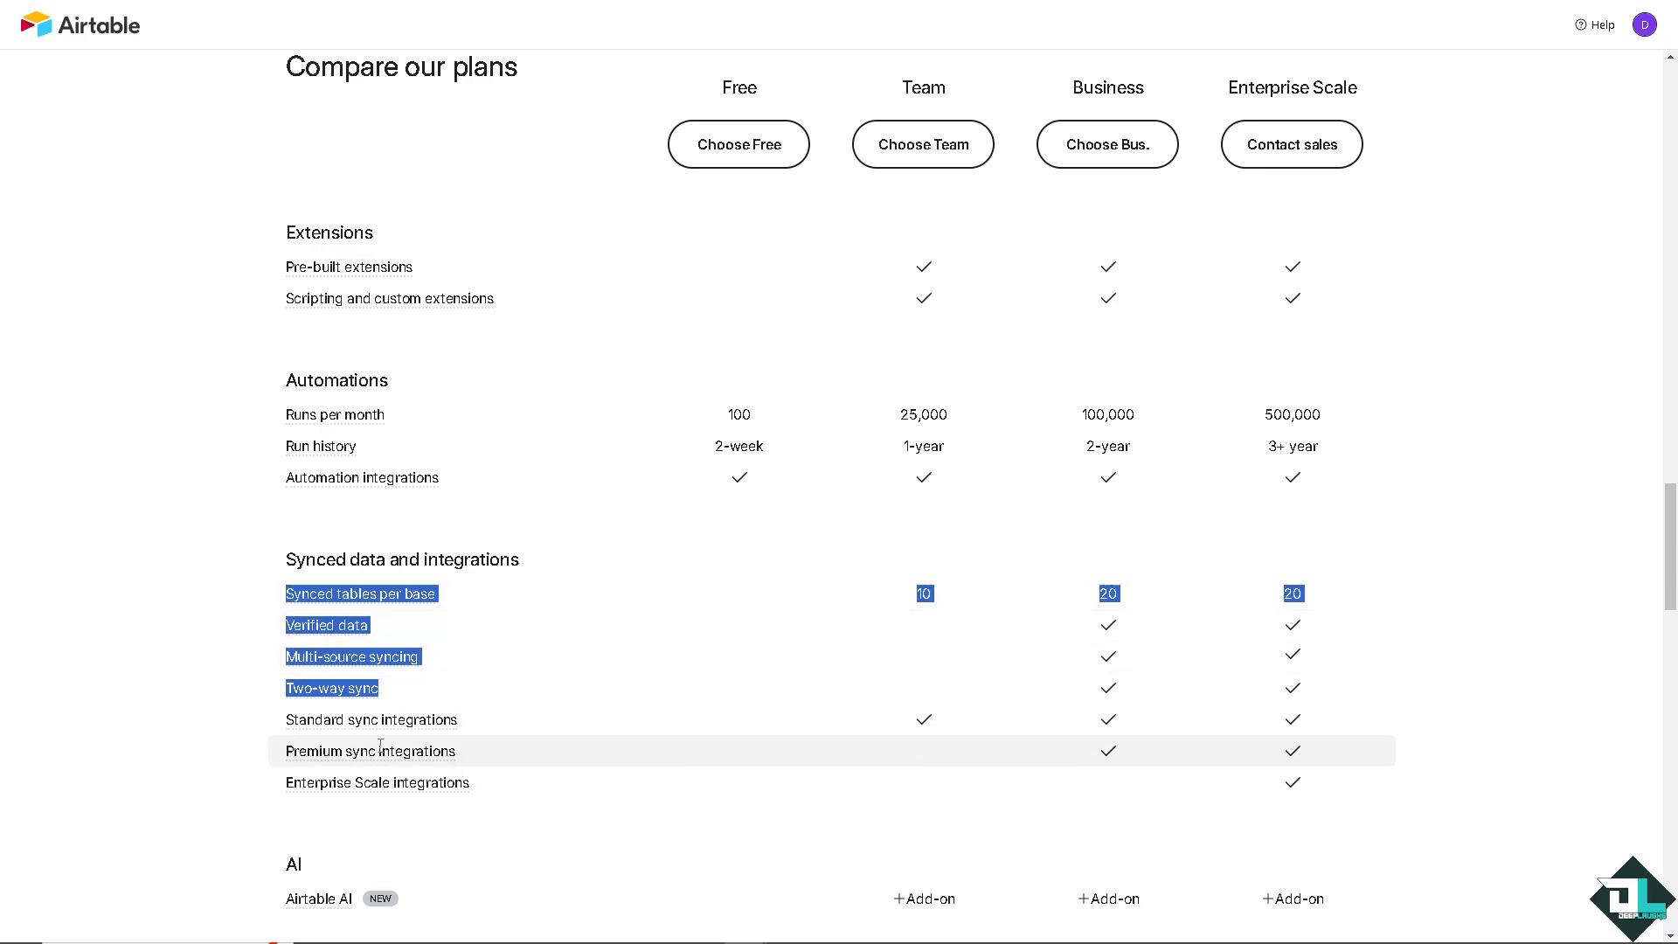
pyautogui.moveTo(425, 789)
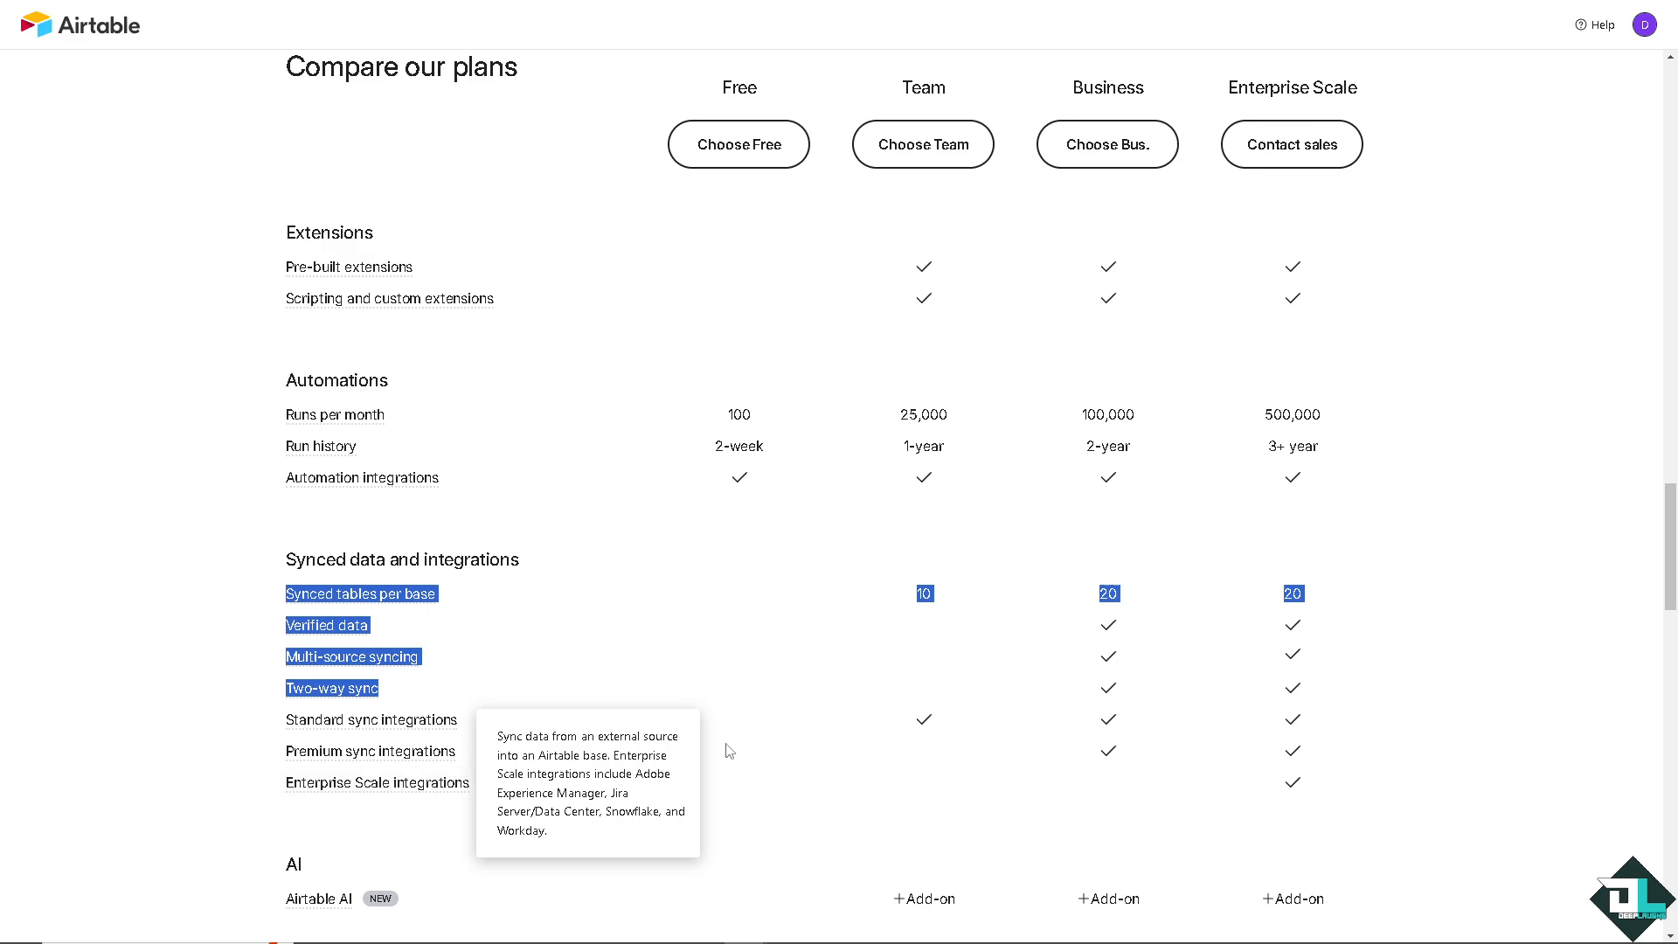
# Step: Examine the rest of the plan comparison table, from advanced permissions and admin controls to security, developer platform and support
pyautogui.moveTo(904, 79); pyautogui.dragTo(1544, 94)
pyautogui.scroll(-9, 647, 550)
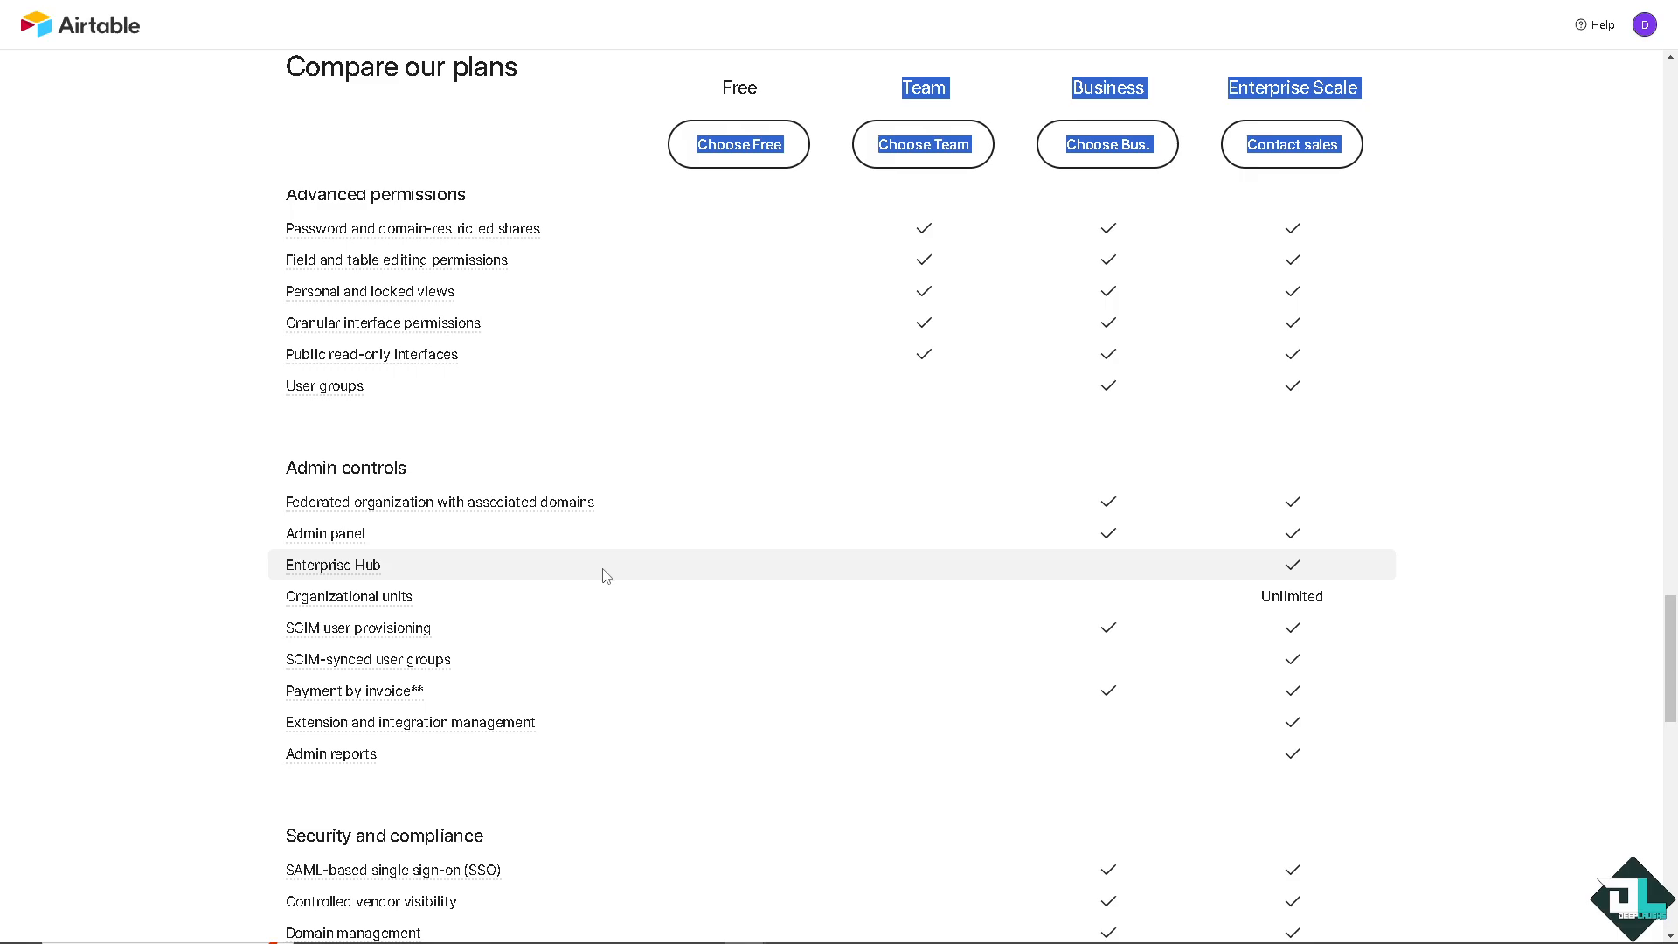
pyautogui.scroll(-8, 883, 595)
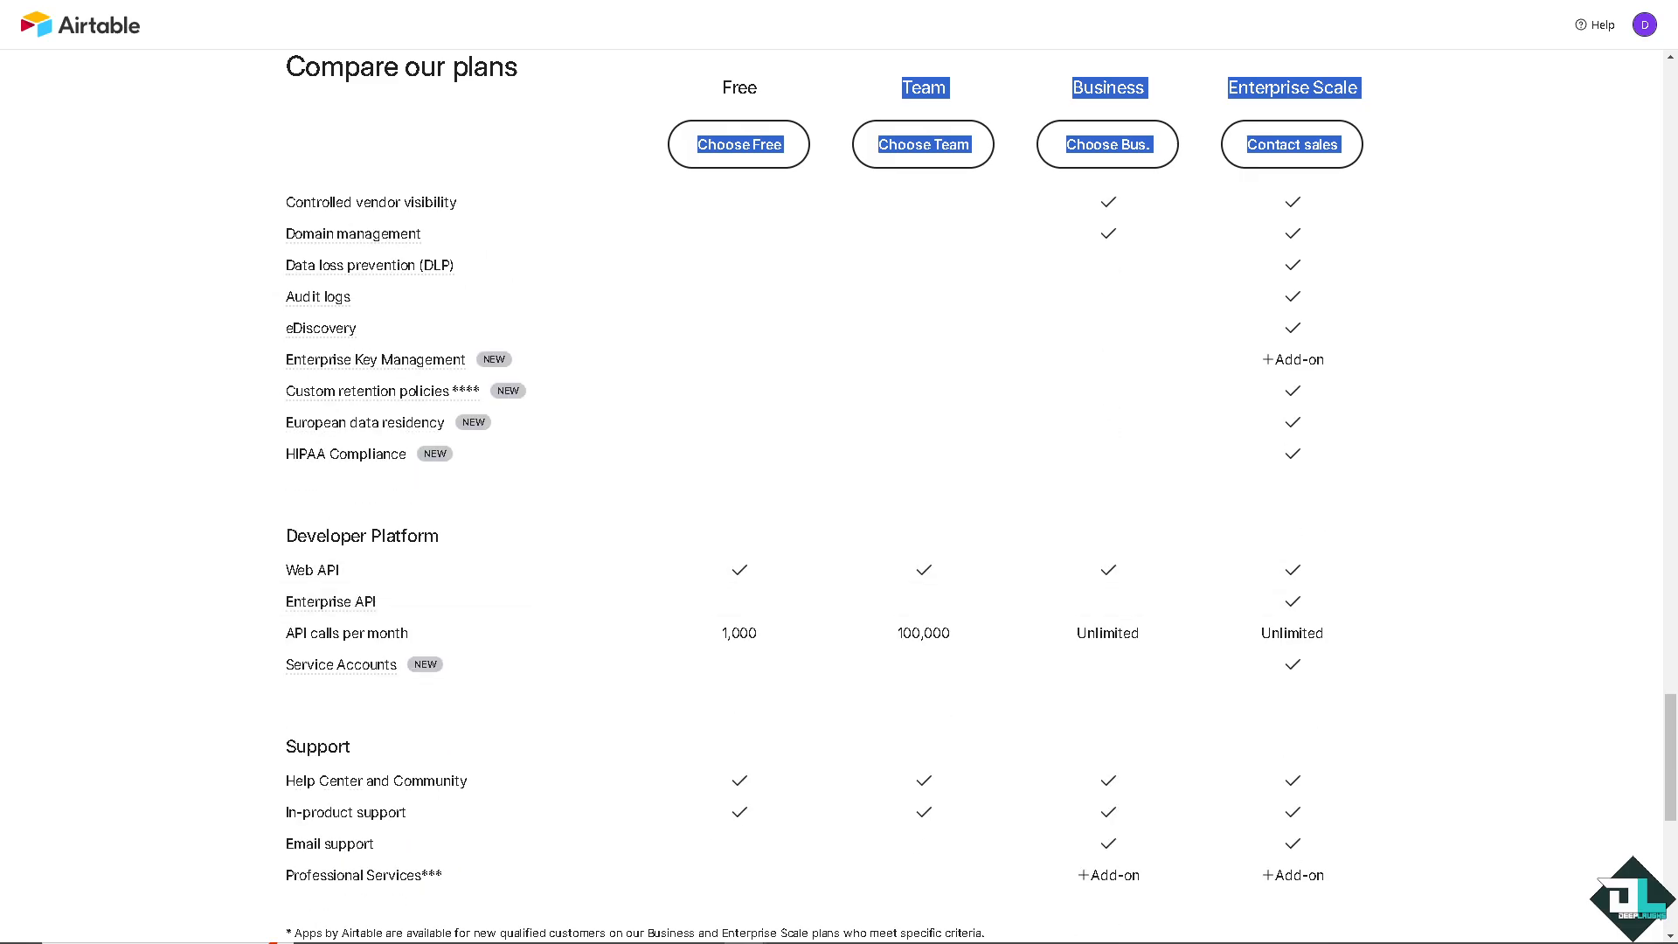
# Step: Switch to Zapier's Airtable integrations page and search the pairing apps for "Airtable"
pyautogui.hotkey('ctrl', 'Tab')
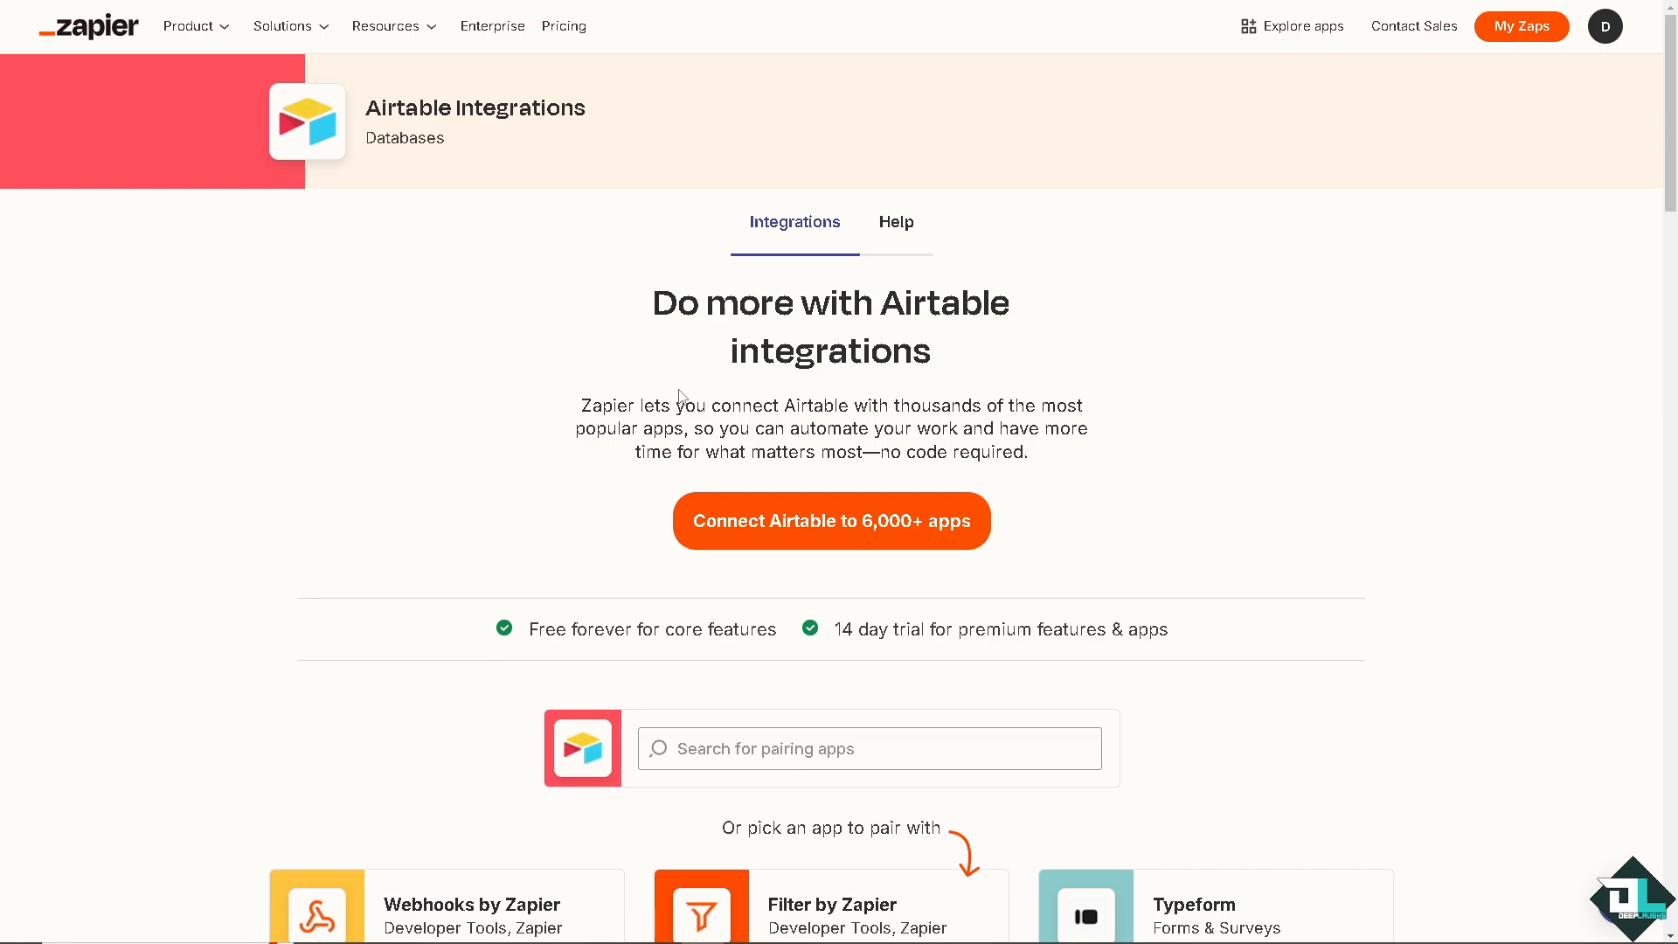
pyautogui.click(727, 749)
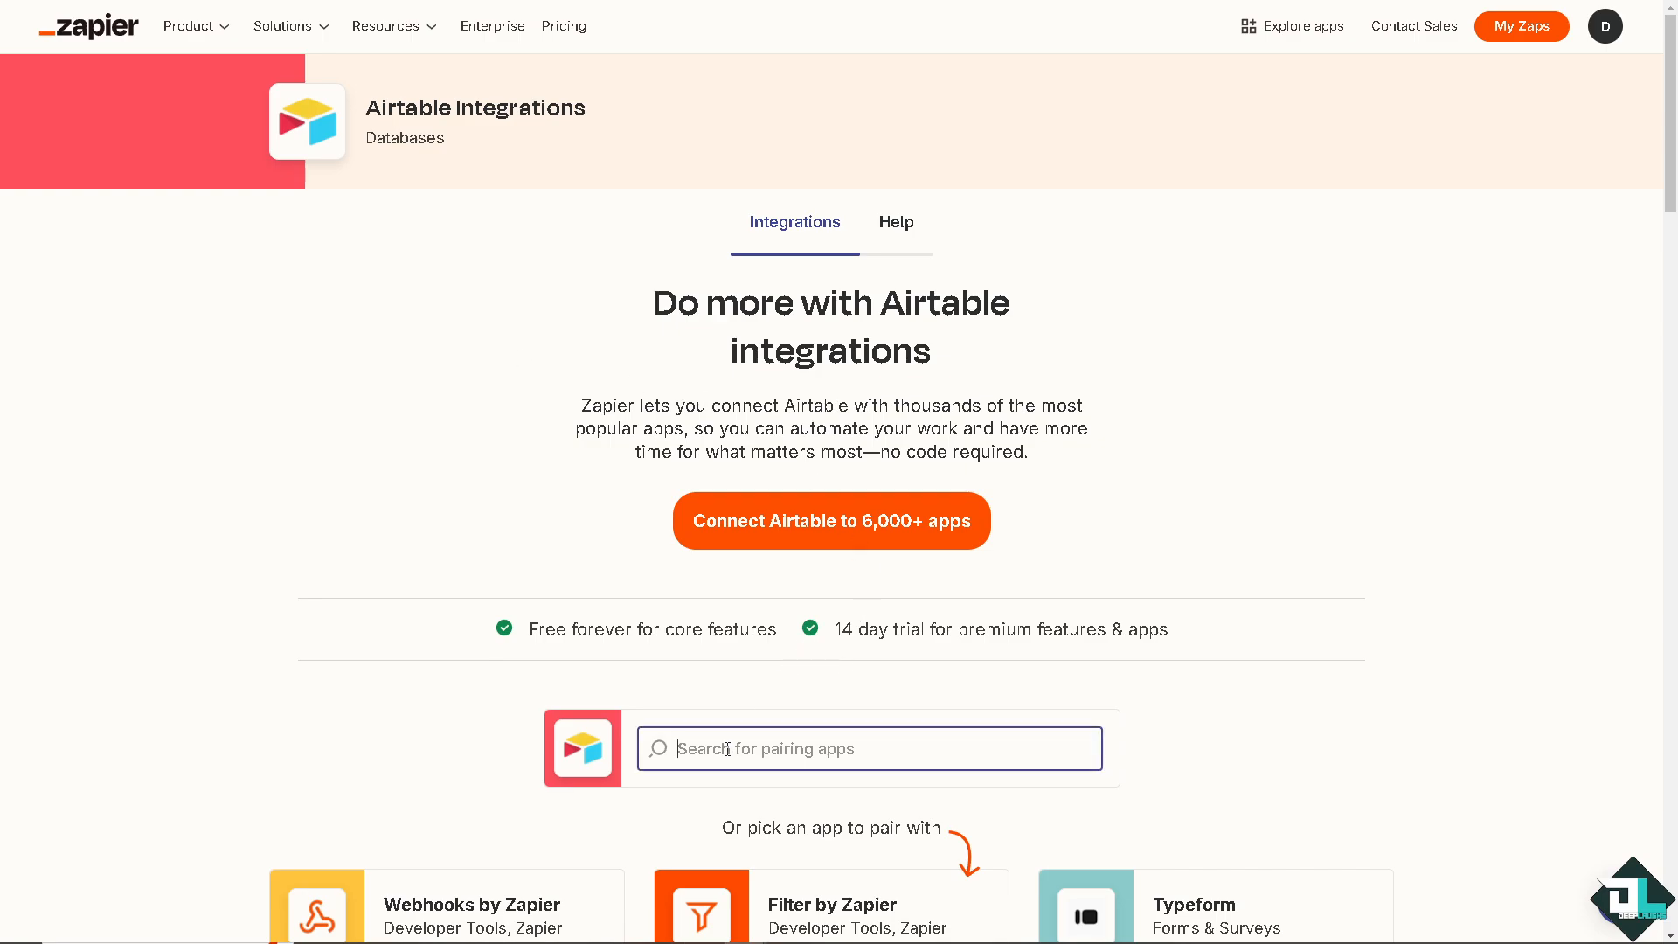
pyautogui.write('Airtable')
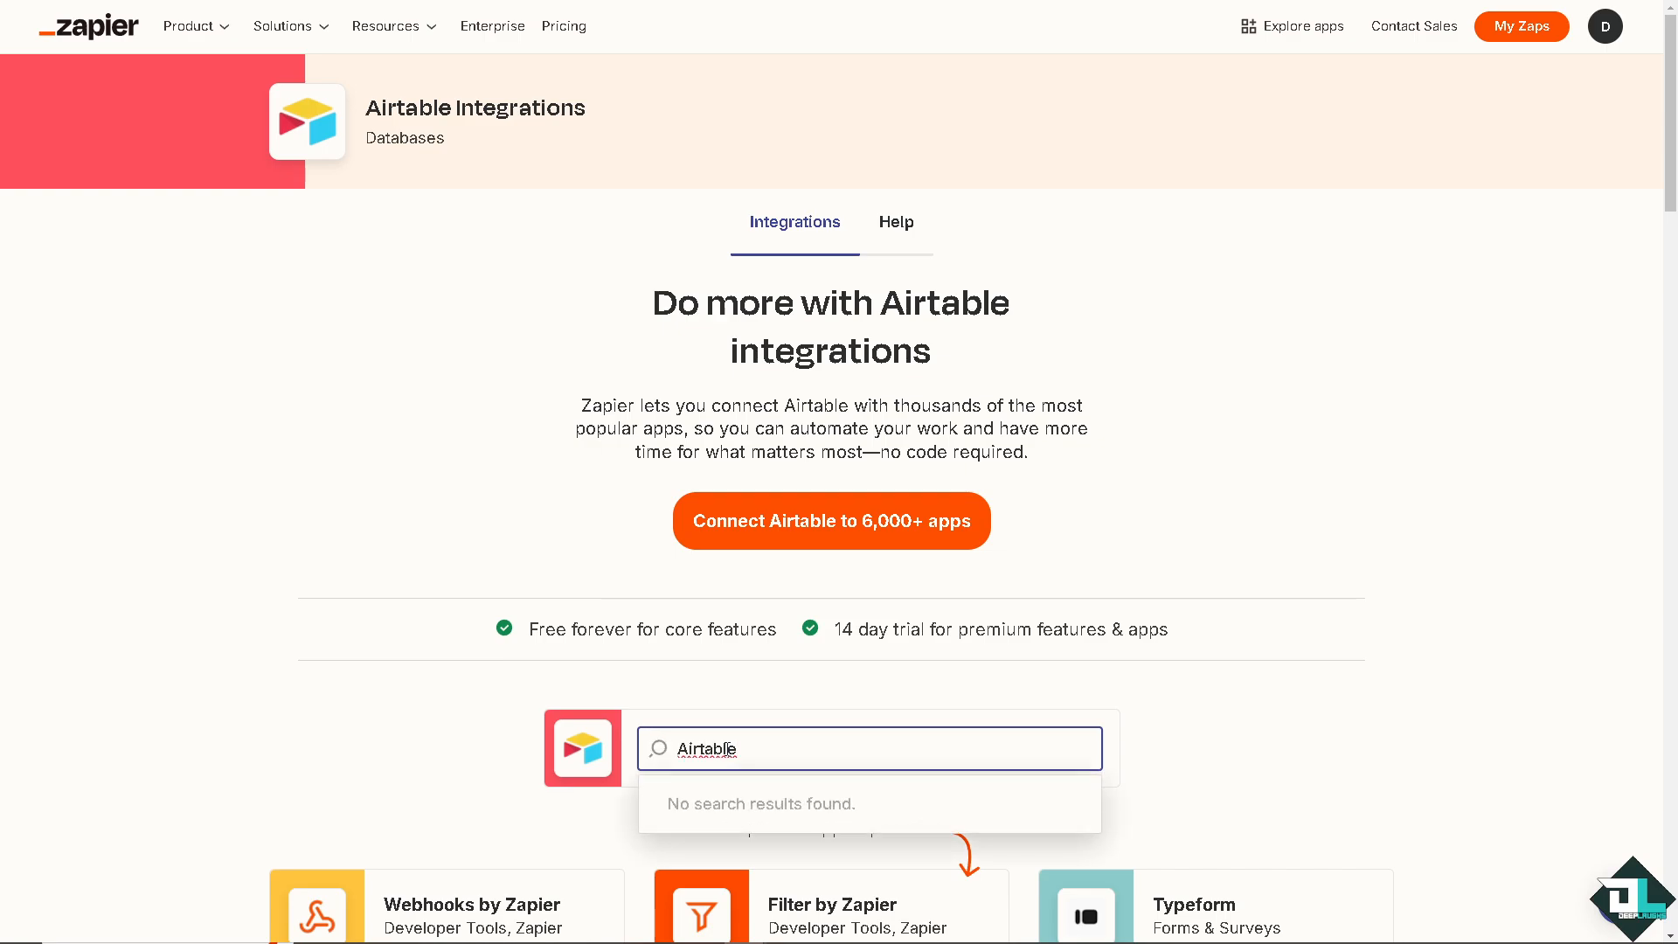
pyautogui.click(1289, 372)
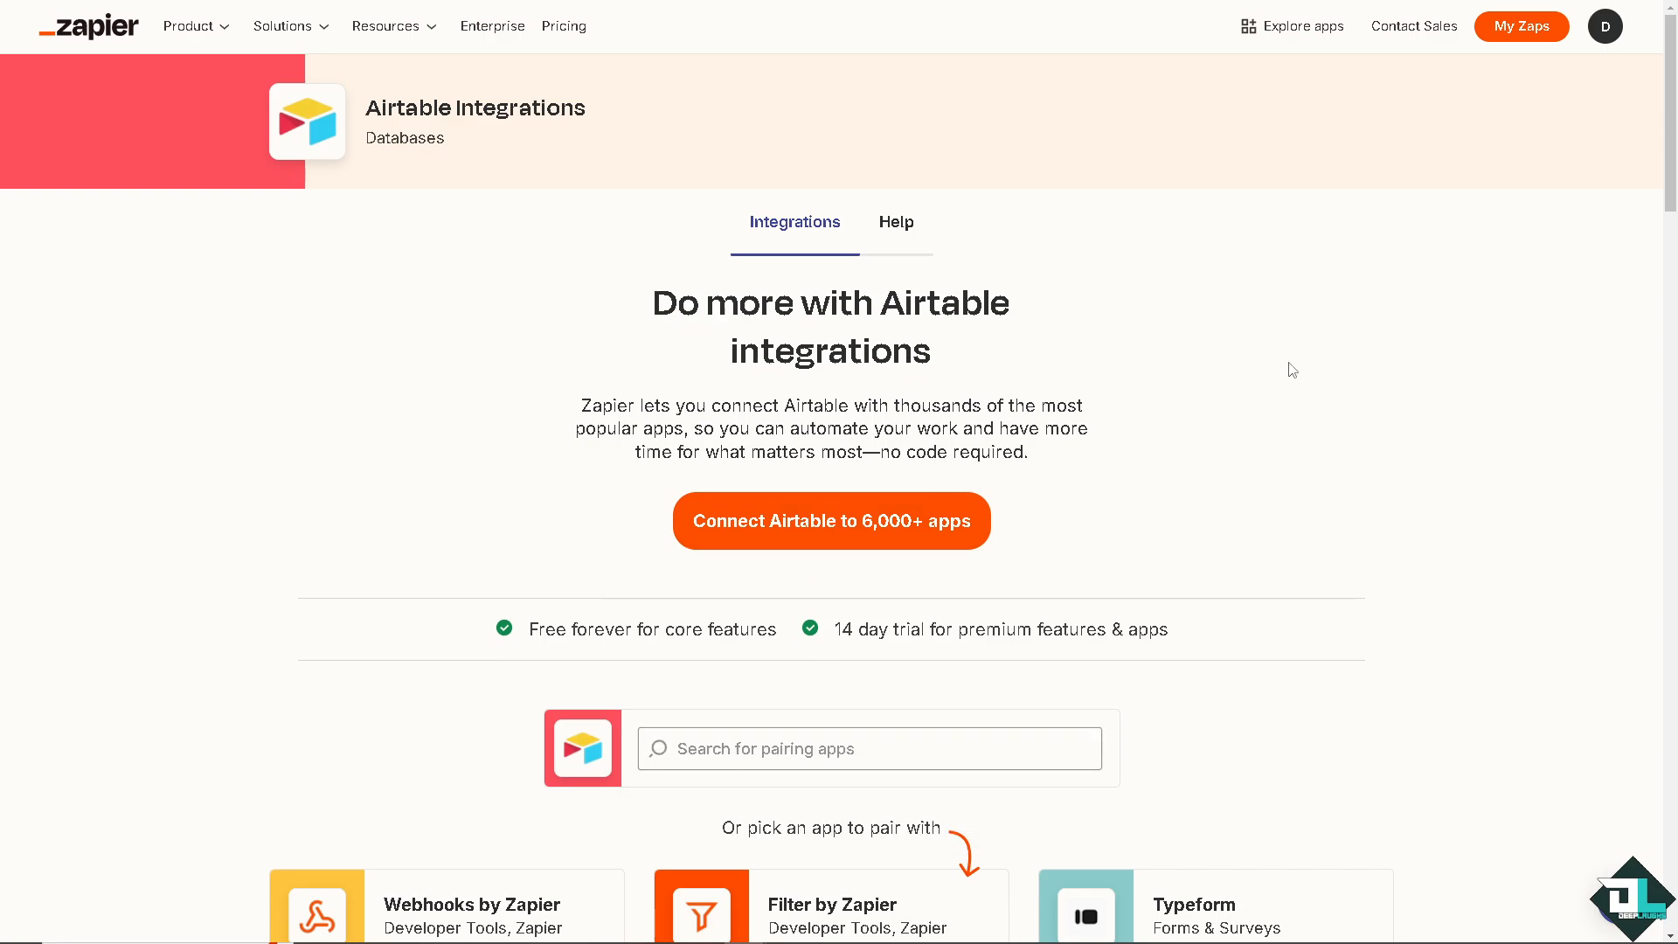
# Step: Start a new Zap from the Airtable integration and name it "how to sync tables in airtable"
pyautogui.click(824, 504)
pyautogui.scroll(-2, 839, 490)
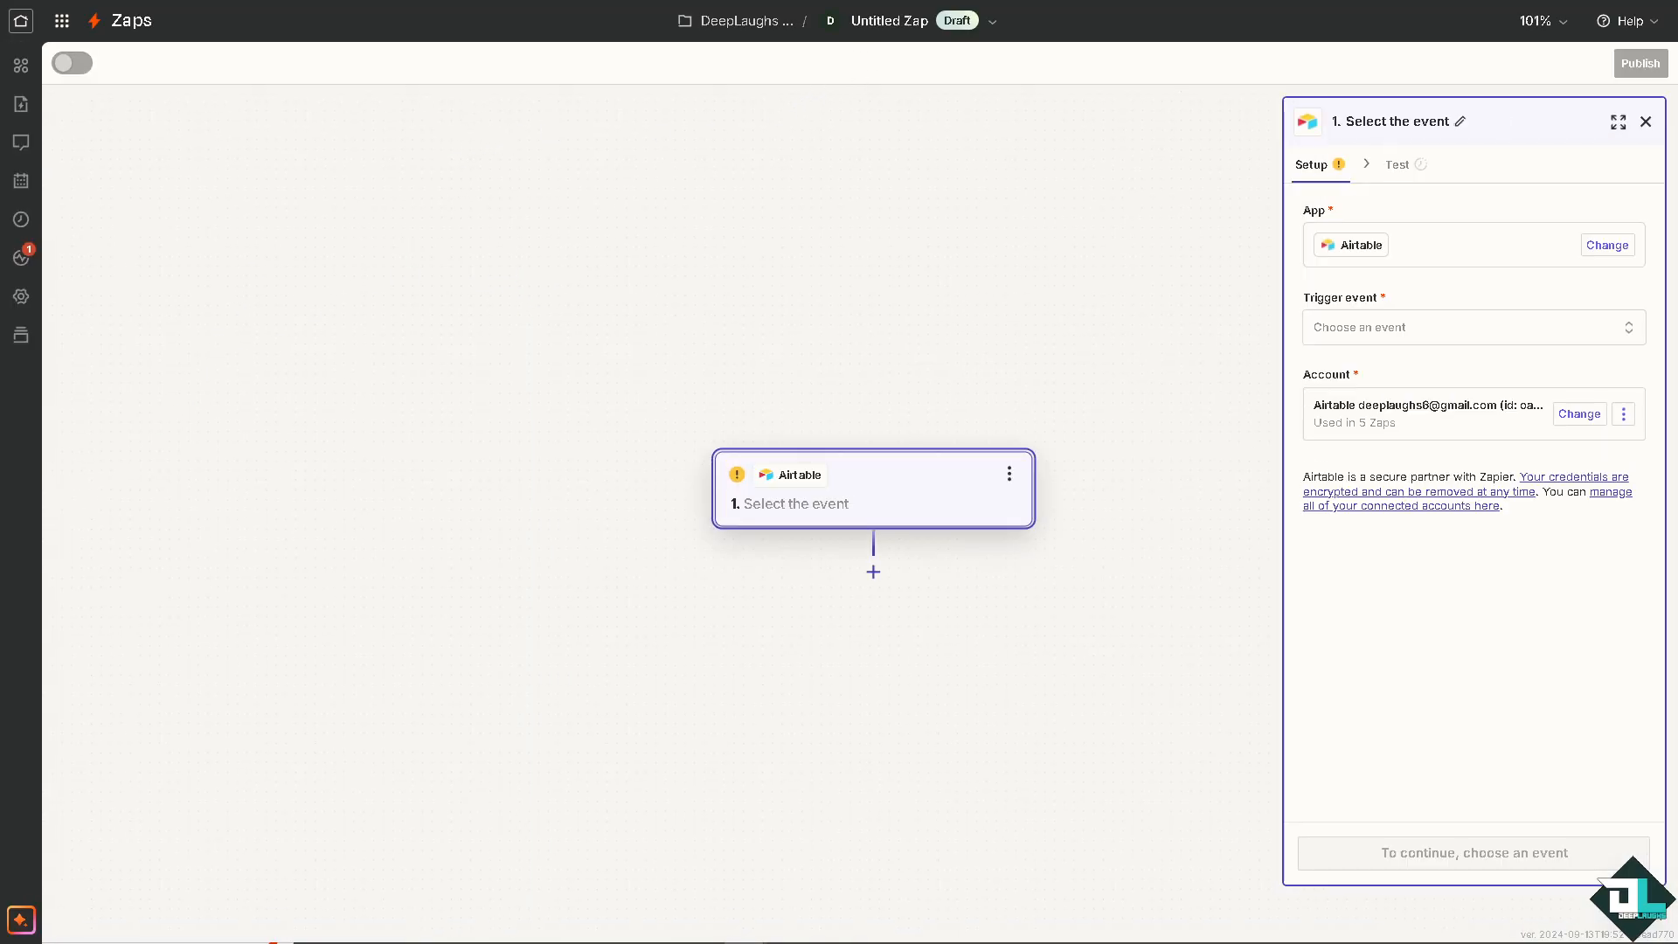
pyautogui.click(892, 26)
pyautogui.click(876, 79)
pyautogui.write('how to sync tables in airtable')
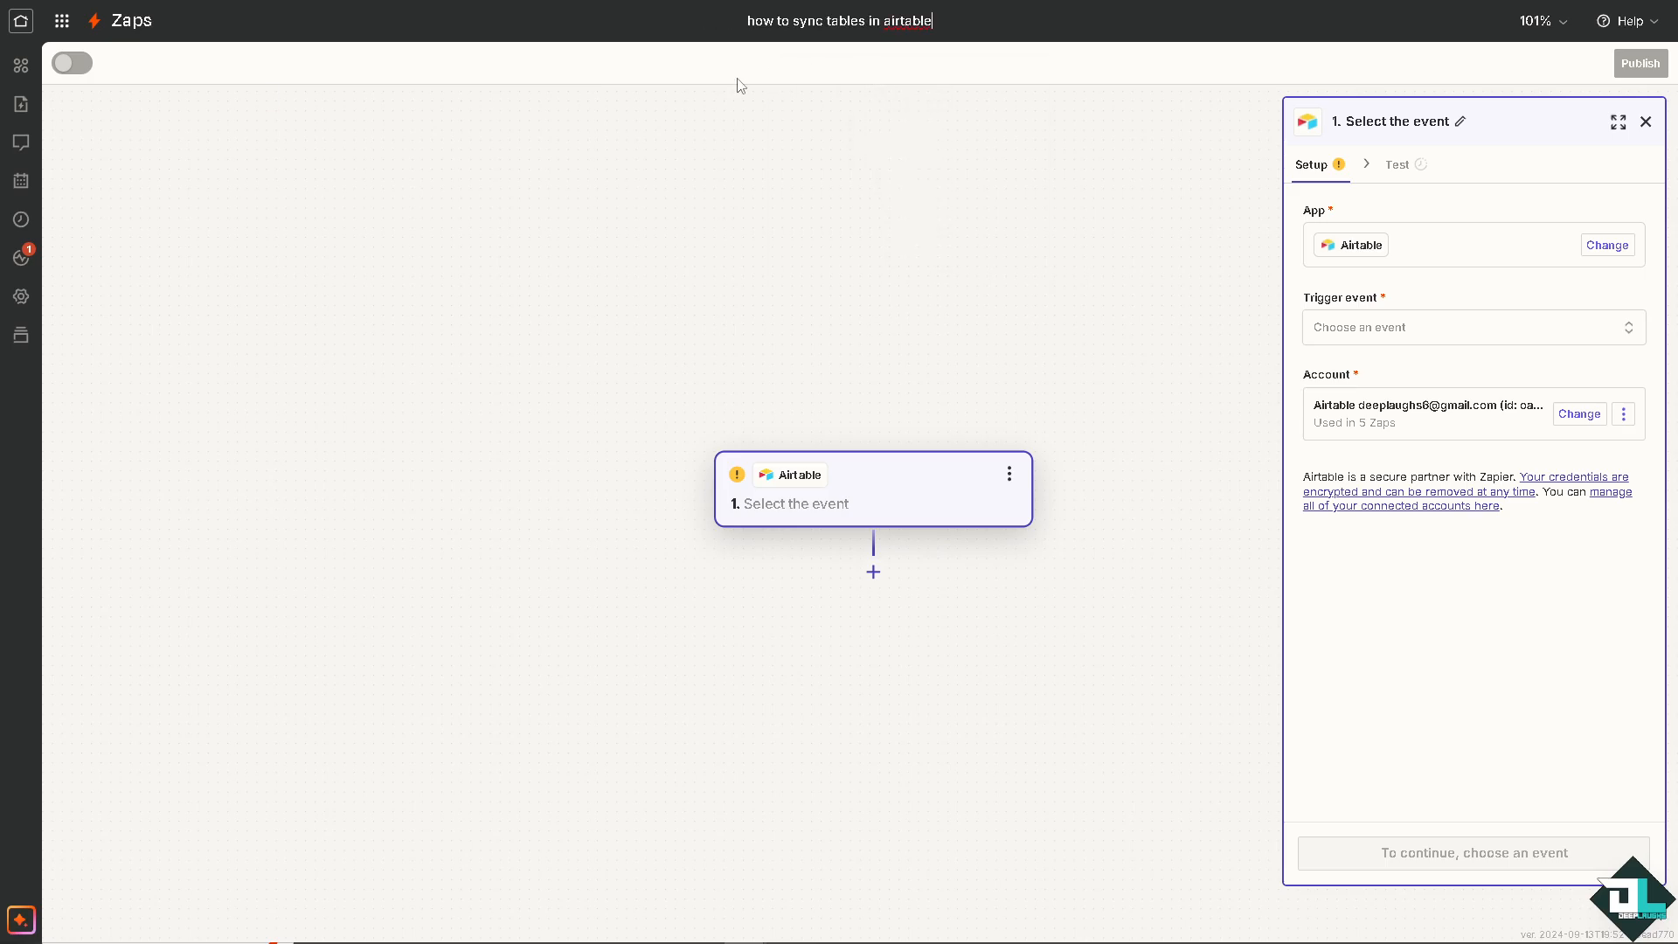
pyautogui.click(451, 262)
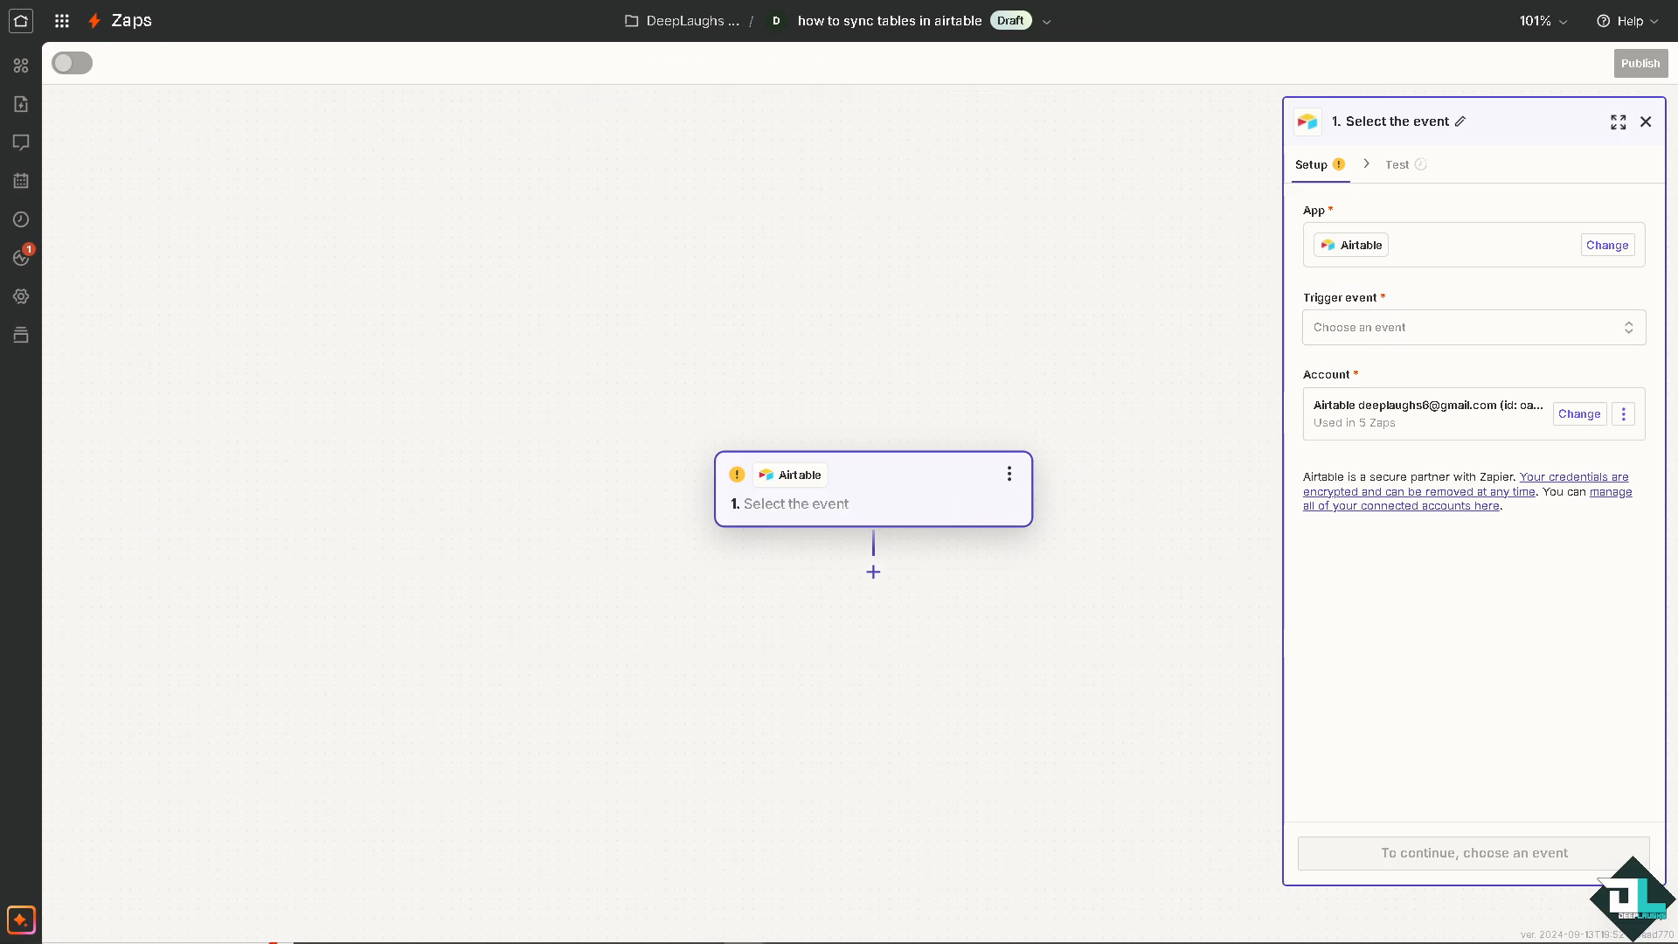
# Step: Set the Airtable trigger event to New or Updated Record and add Airtable as the app for the Zap's second step
pyautogui.click(1425, 327)
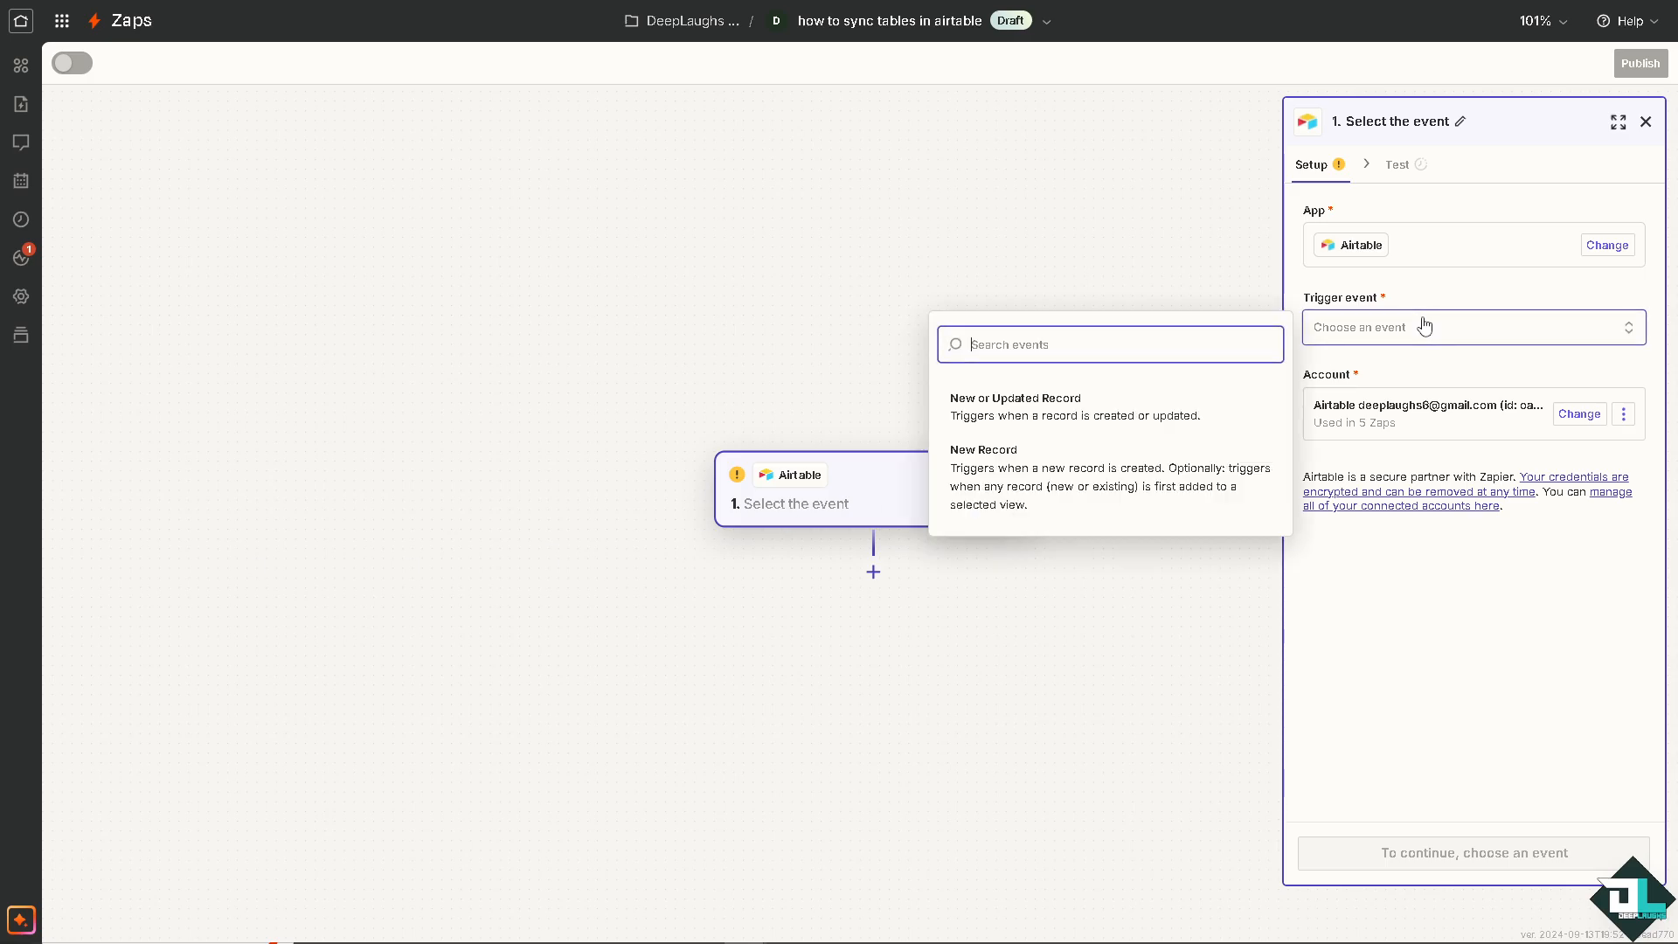
pyautogui.click(1176, 412)
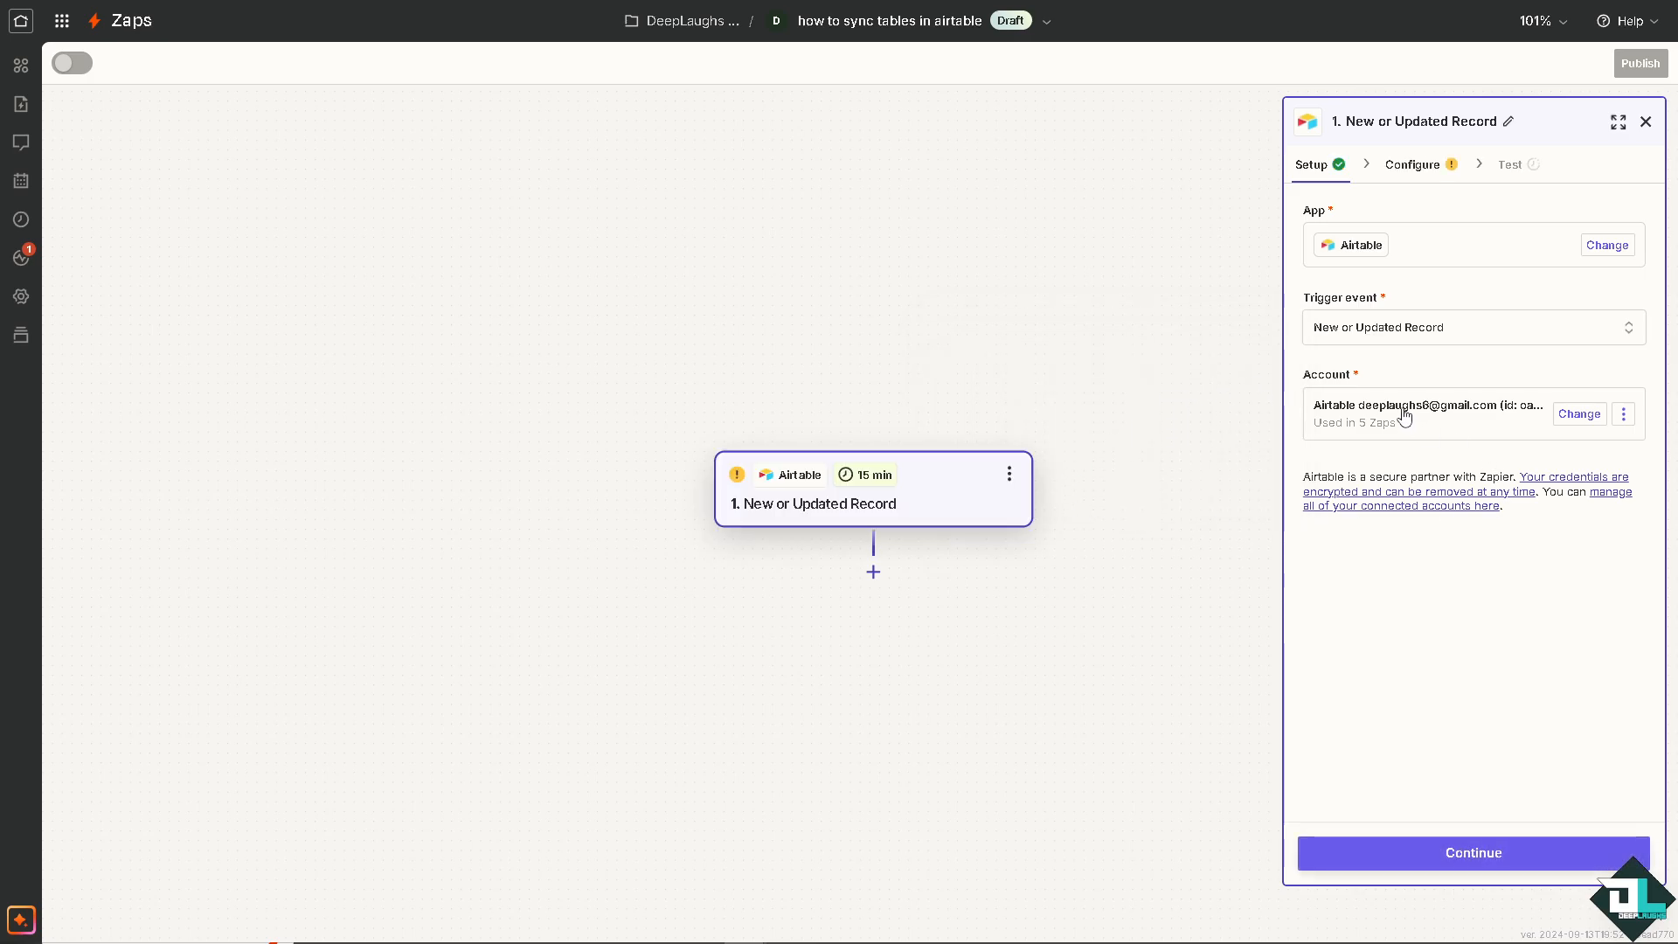
pyautogui.click(874, 573)
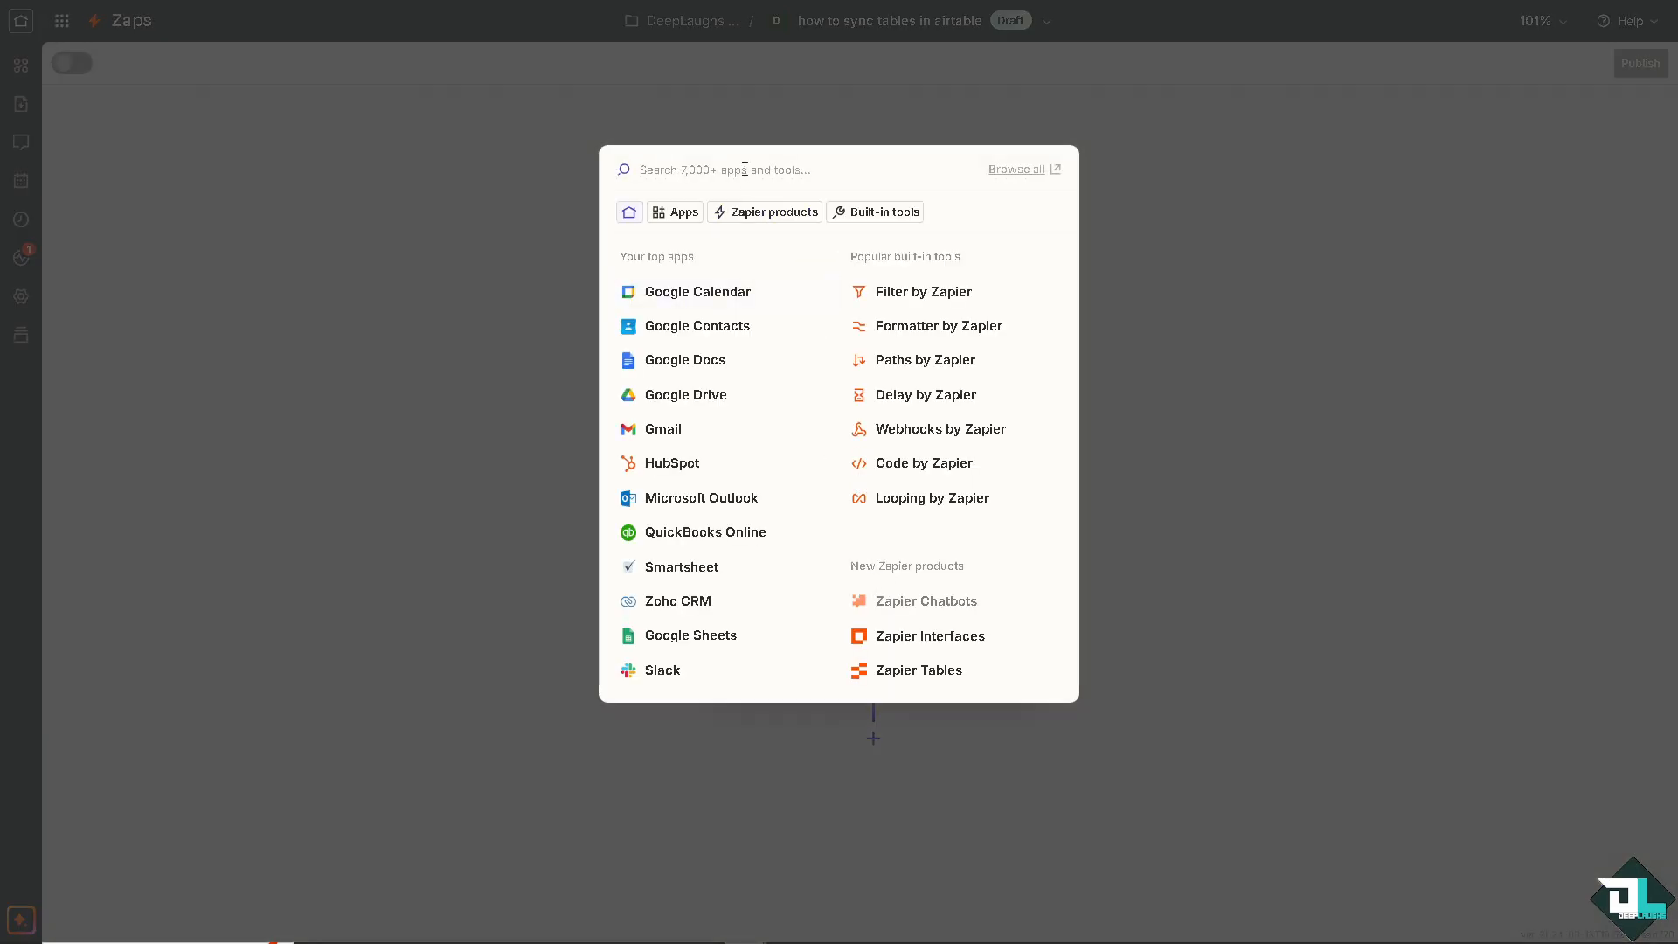
pyautogui.write('arit')
pyautogui.press('BackSpace')
pyautogui.press('BackSpace')
pyautogui.press('BackSpace')
pyautogui.press('BackSpace')
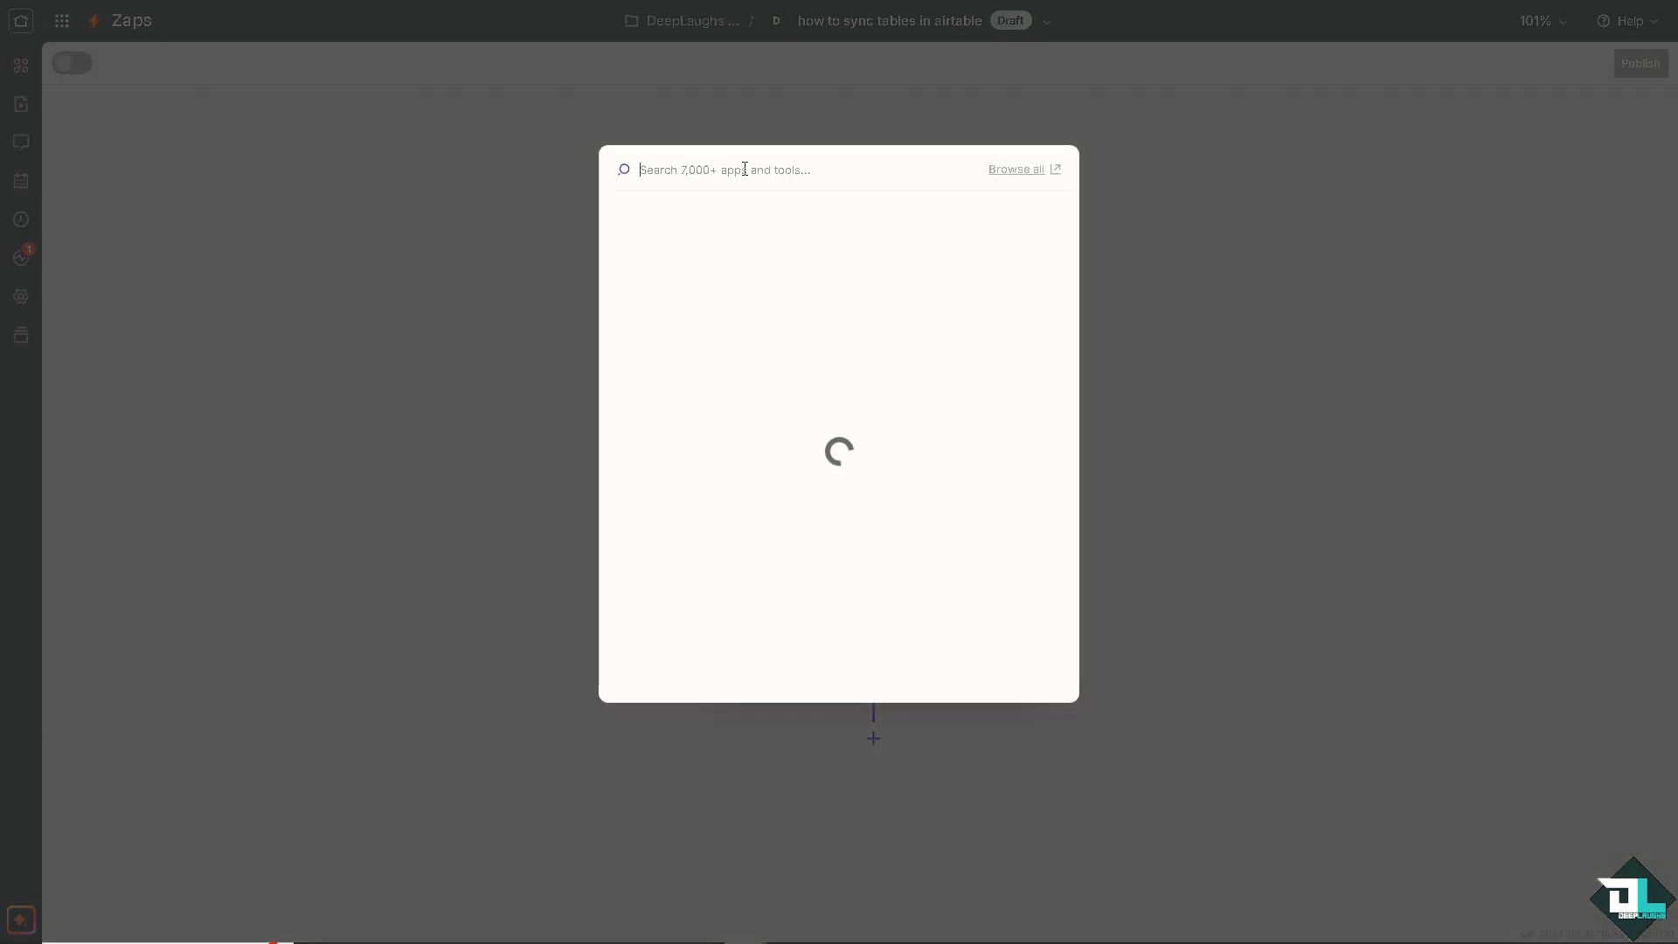
pyautogui.write('aiERT')
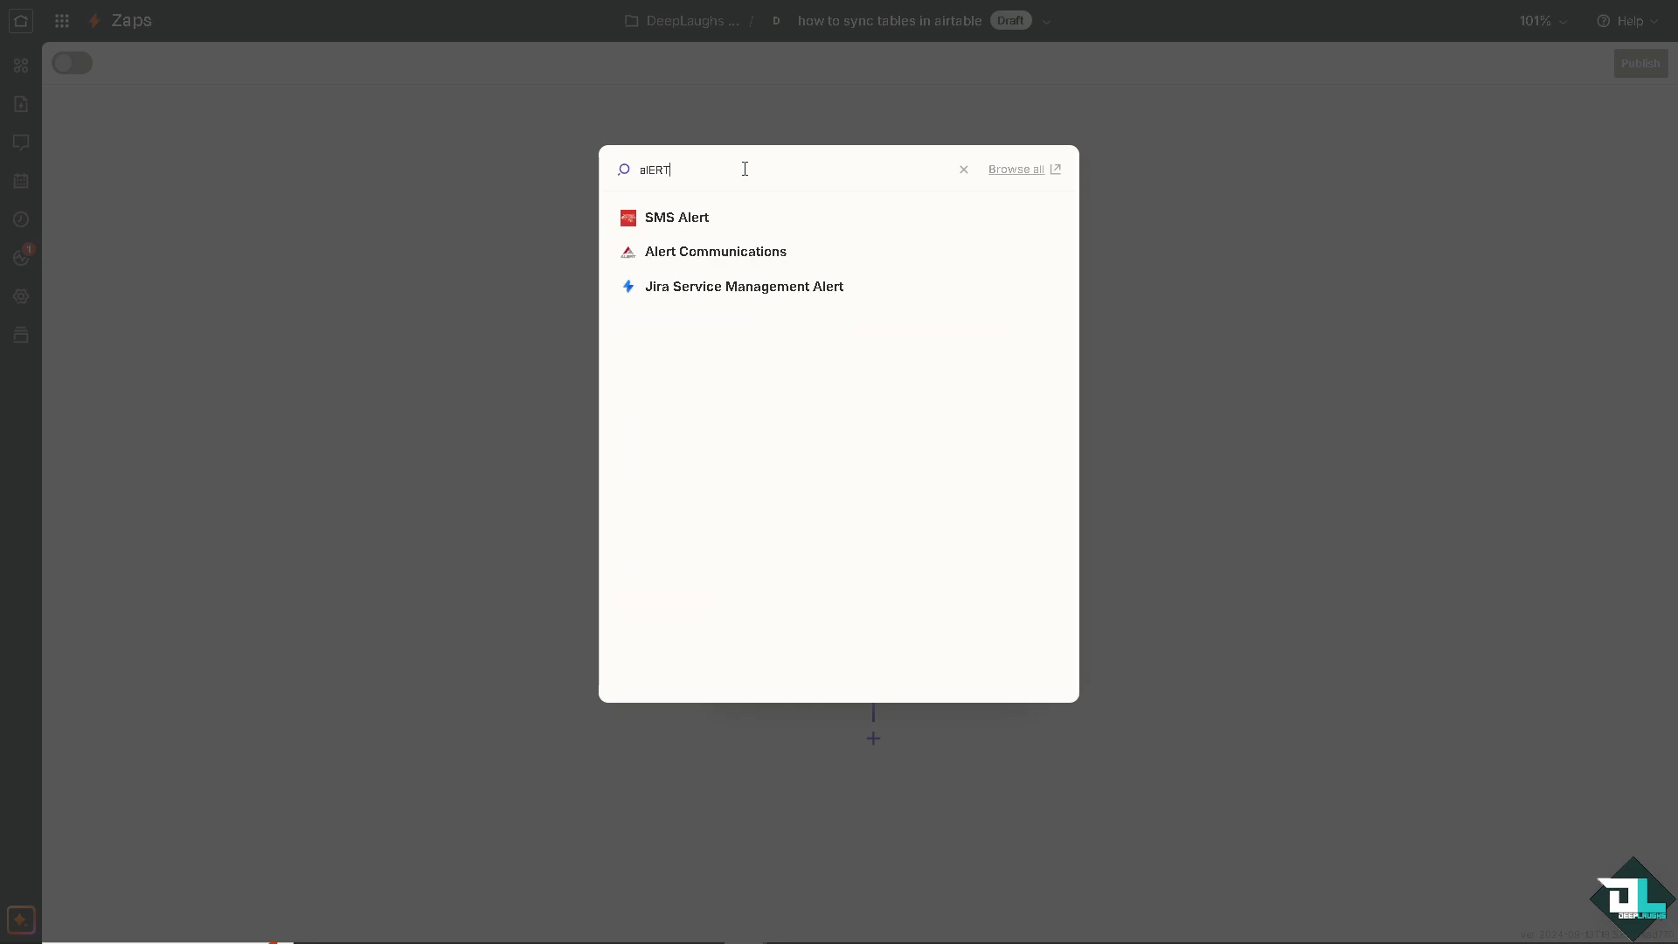
pyautogui.hotkey('ctrl', 'a')
pyautogui.write('alR')
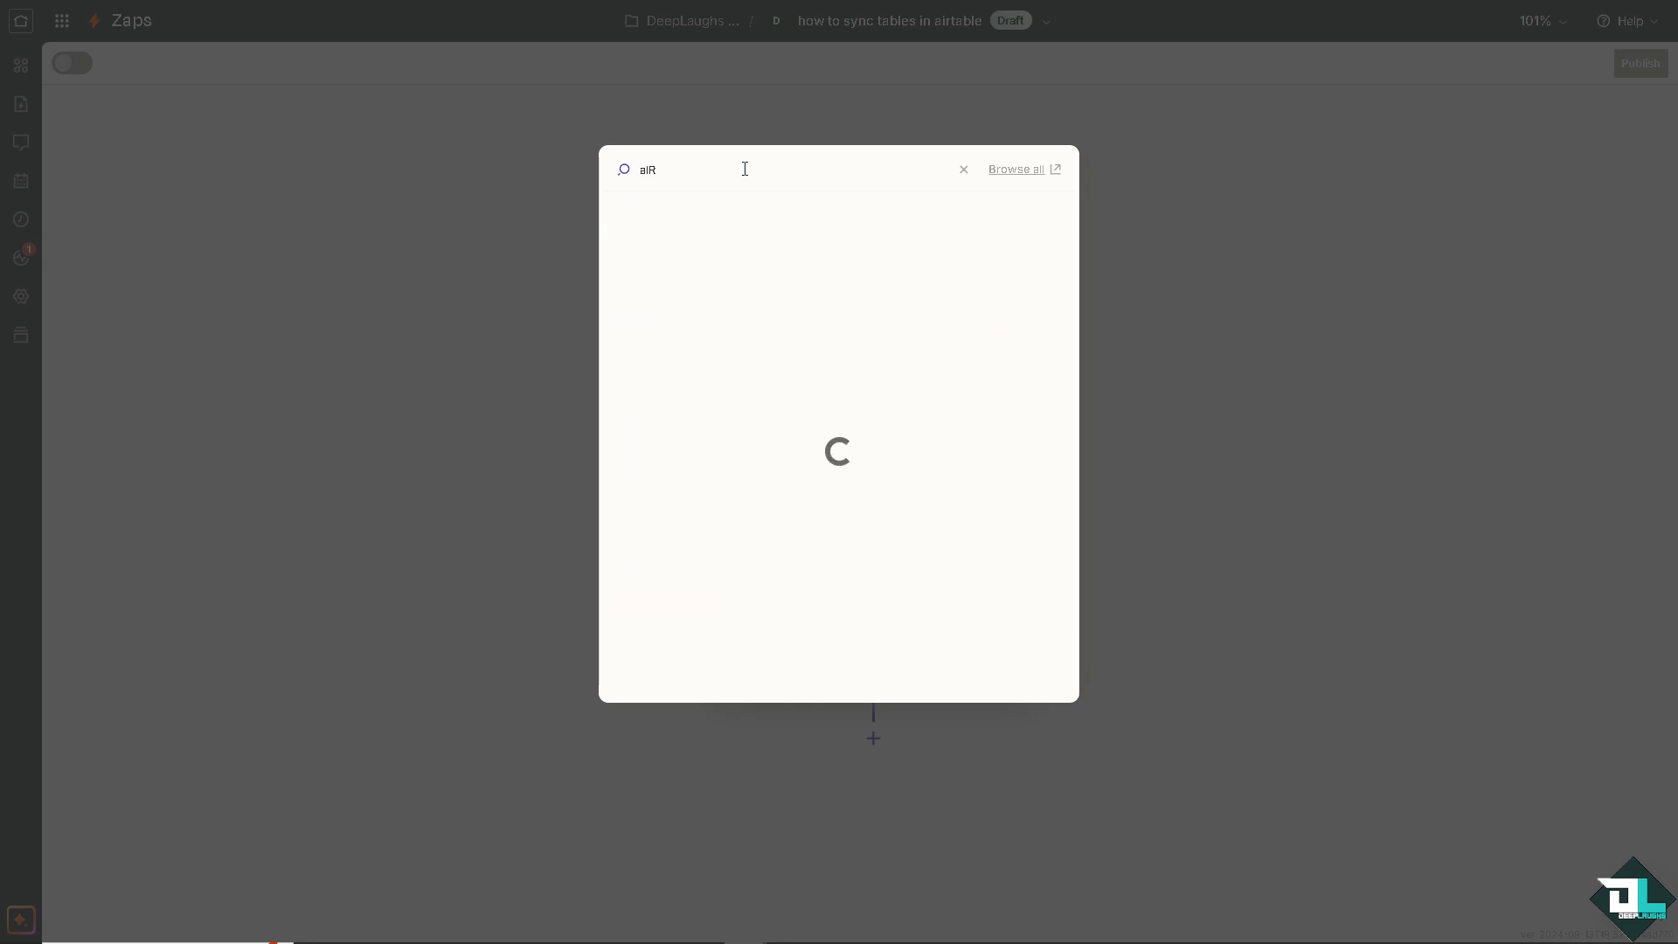
pyautogui.click(709, 216)
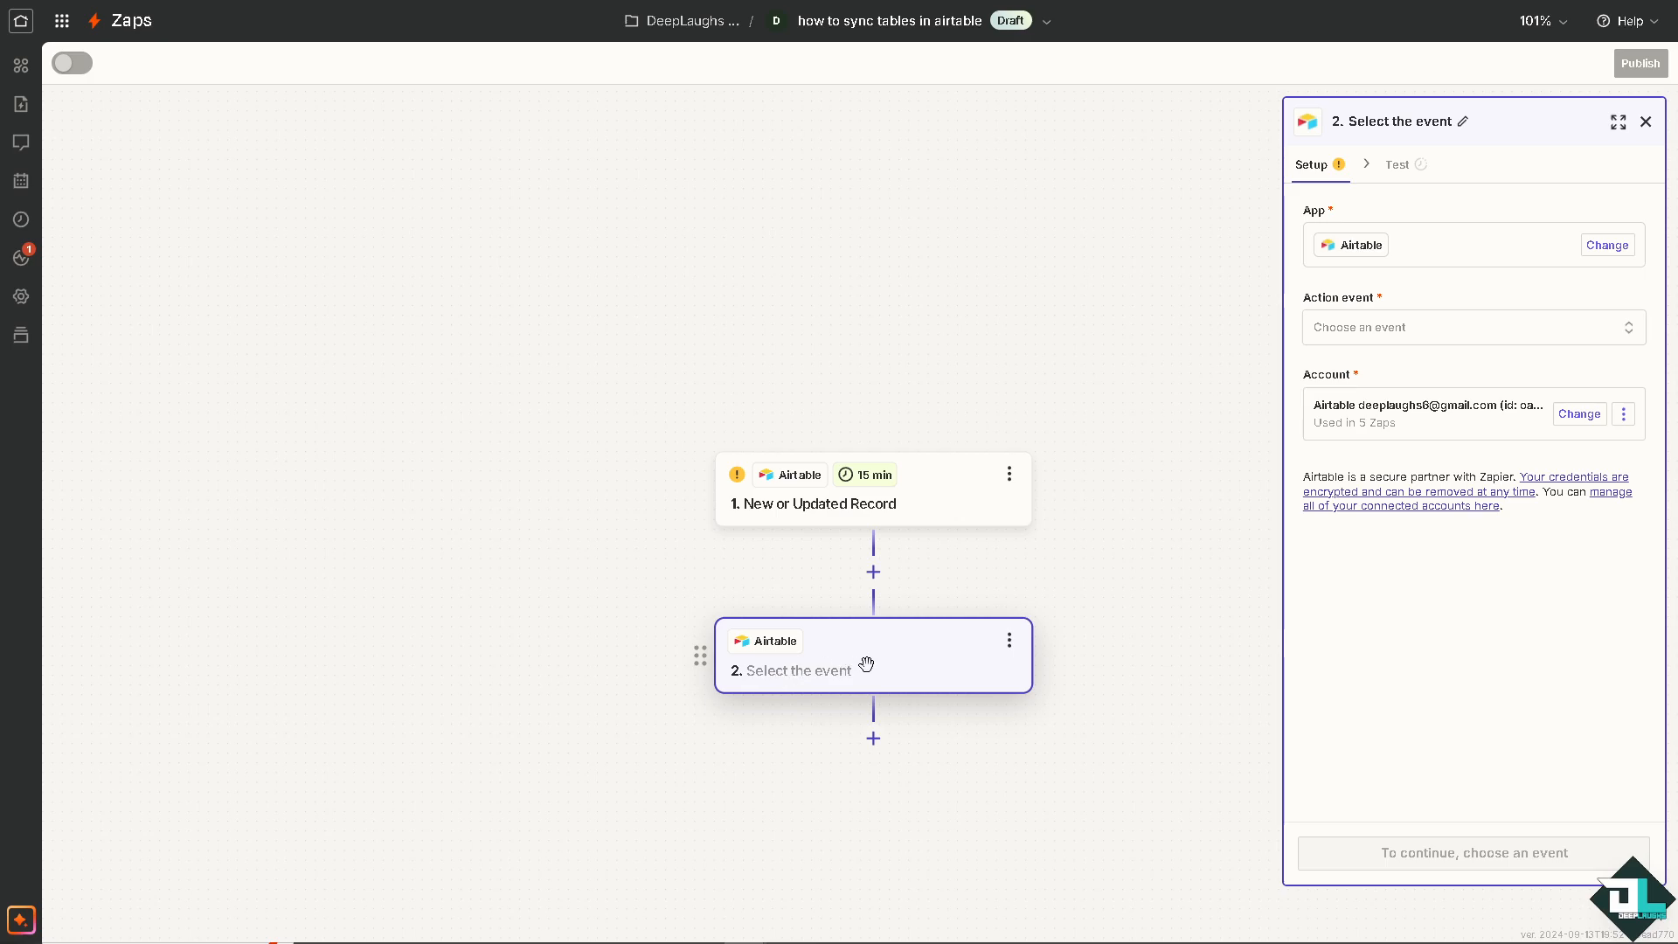
# Step: Set the second step's action event to Create Record and continue to its configuration
pyautogui.click(1482, 330)
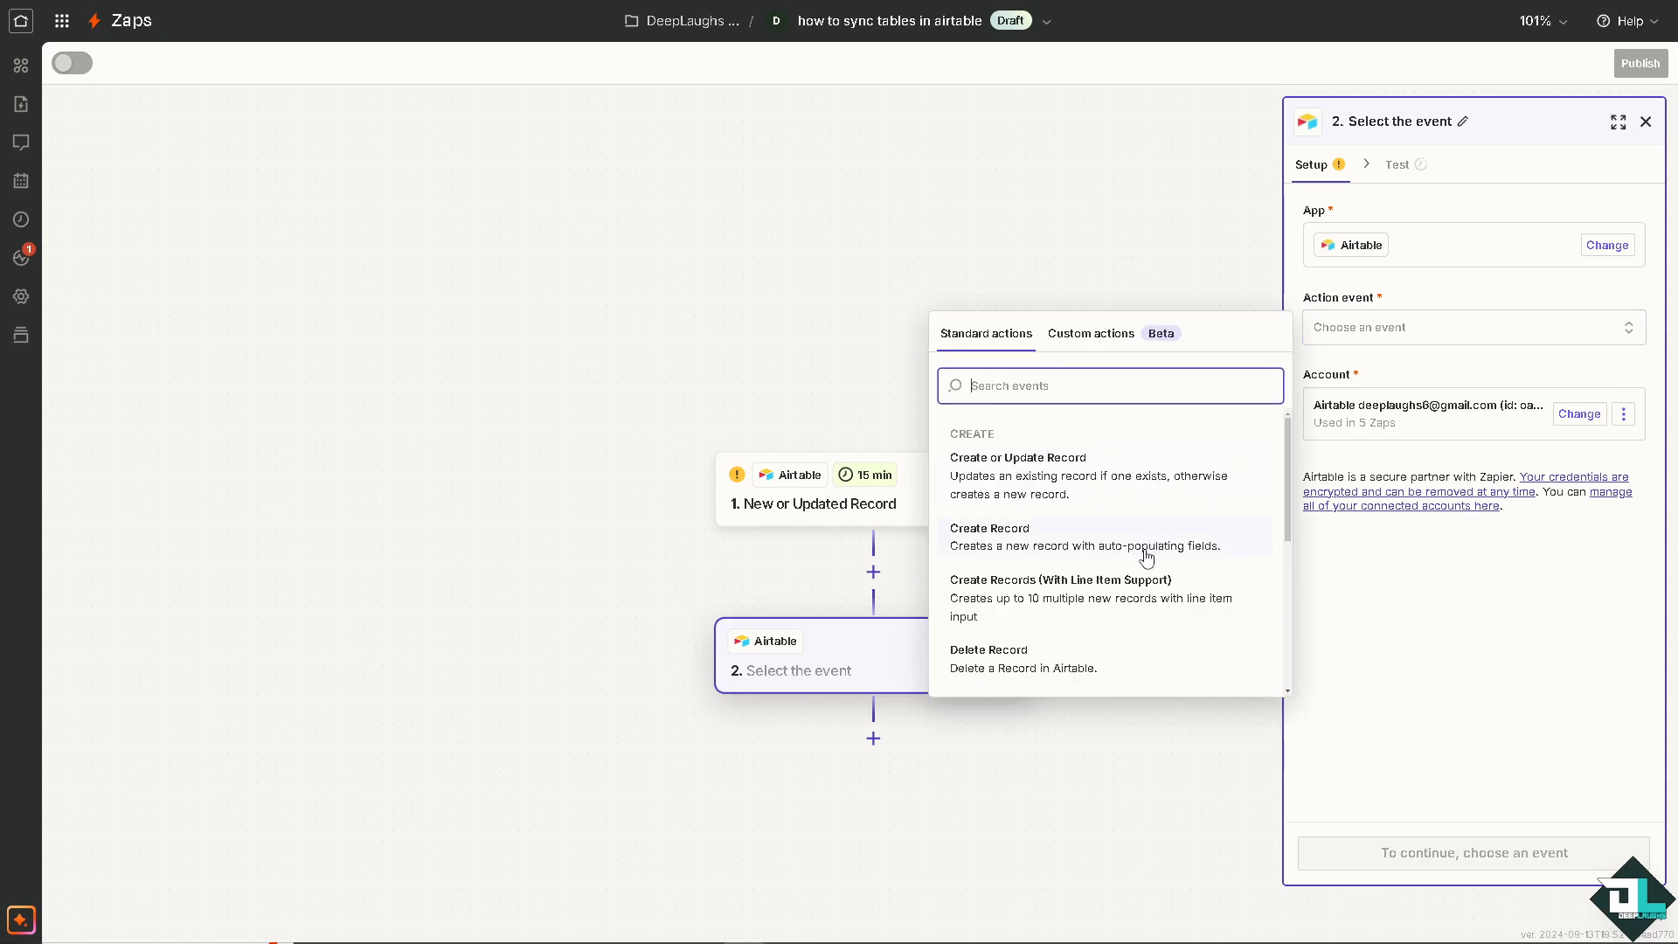
pyautogui.click(1074, 548)
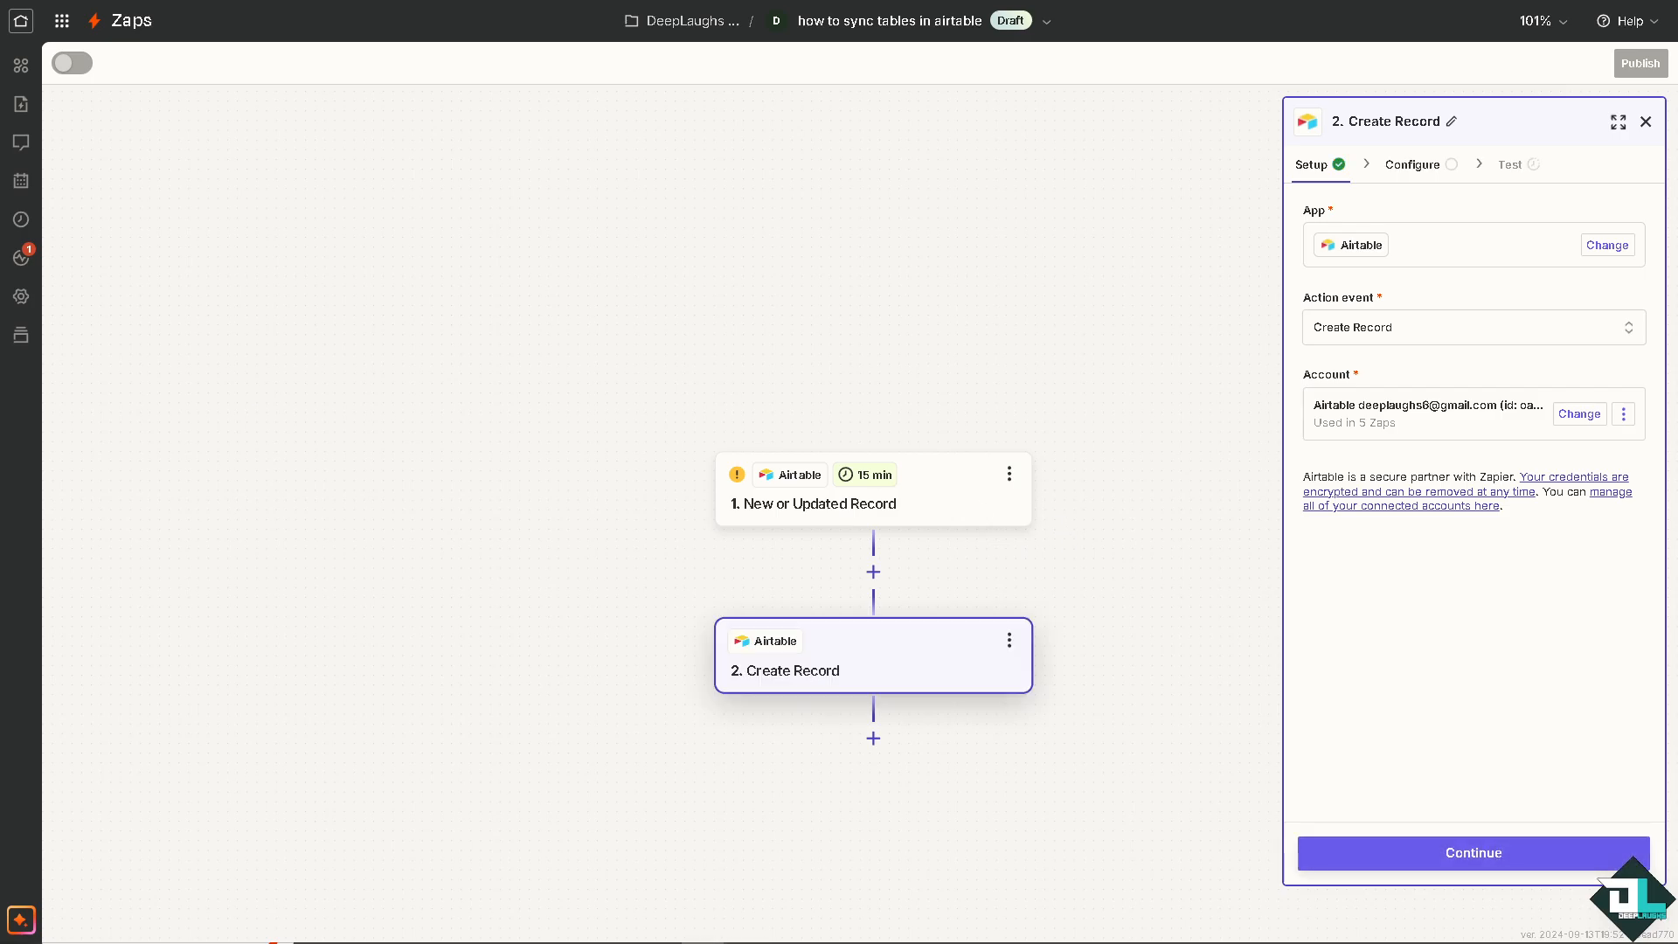
pyautogui.click(1458, 860)
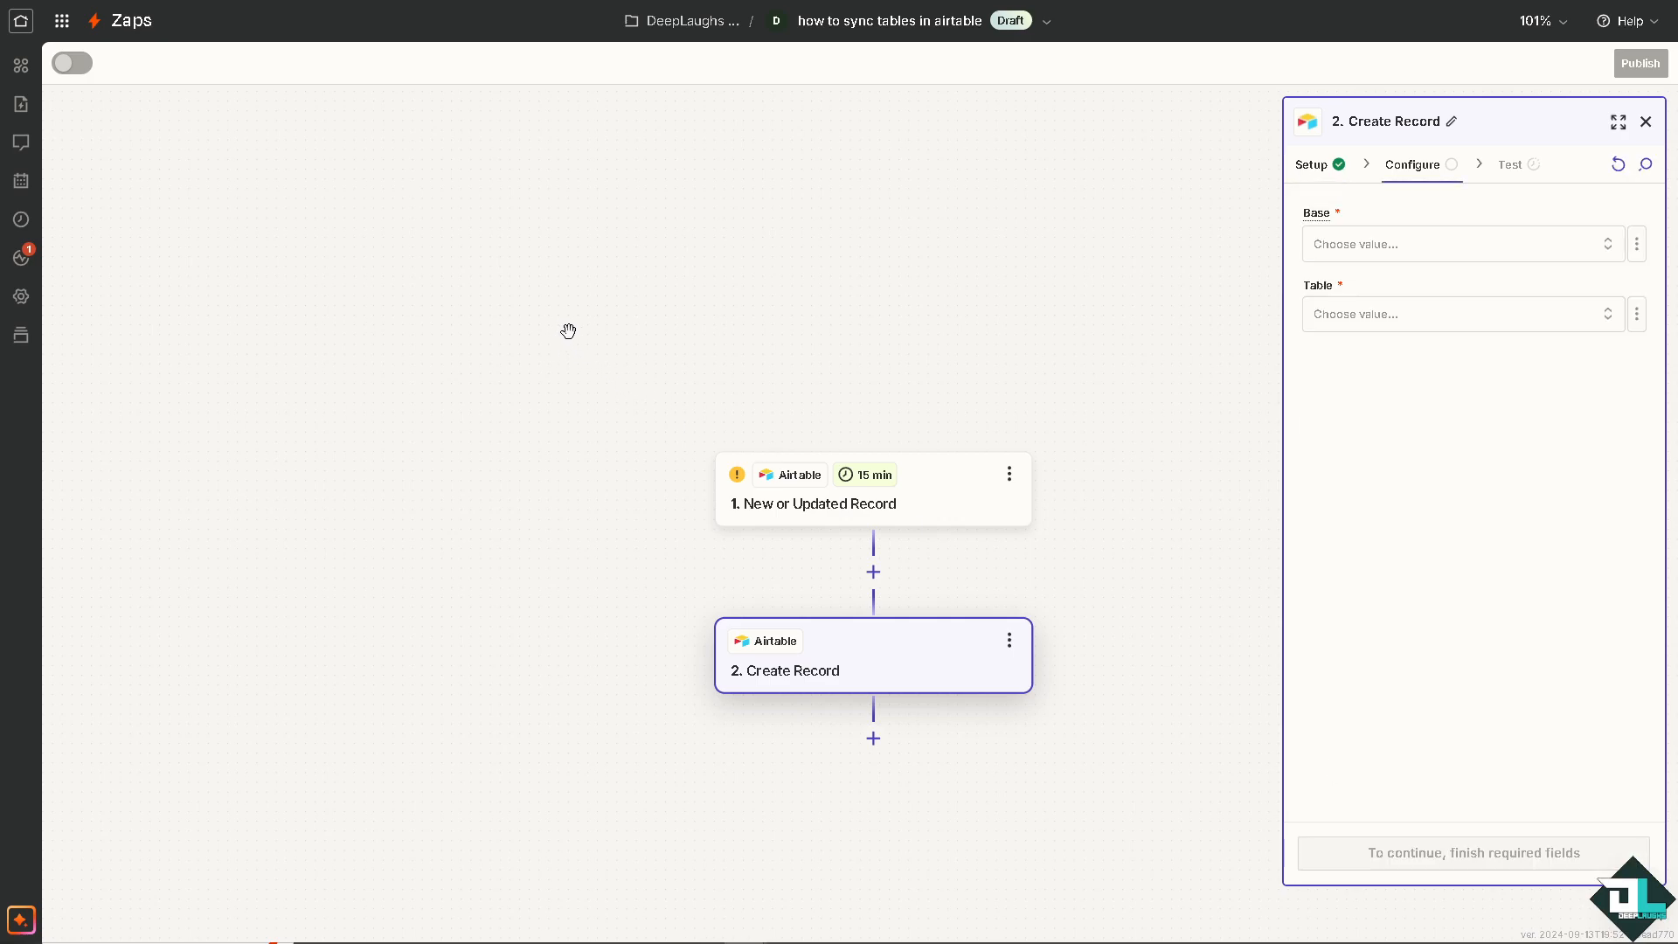
# Step: Choose the base "How to Get Airtable API Key (How to Find API Keys)" and its table Class 1 for the Create Record action
pyautogui.click(1373, 245)
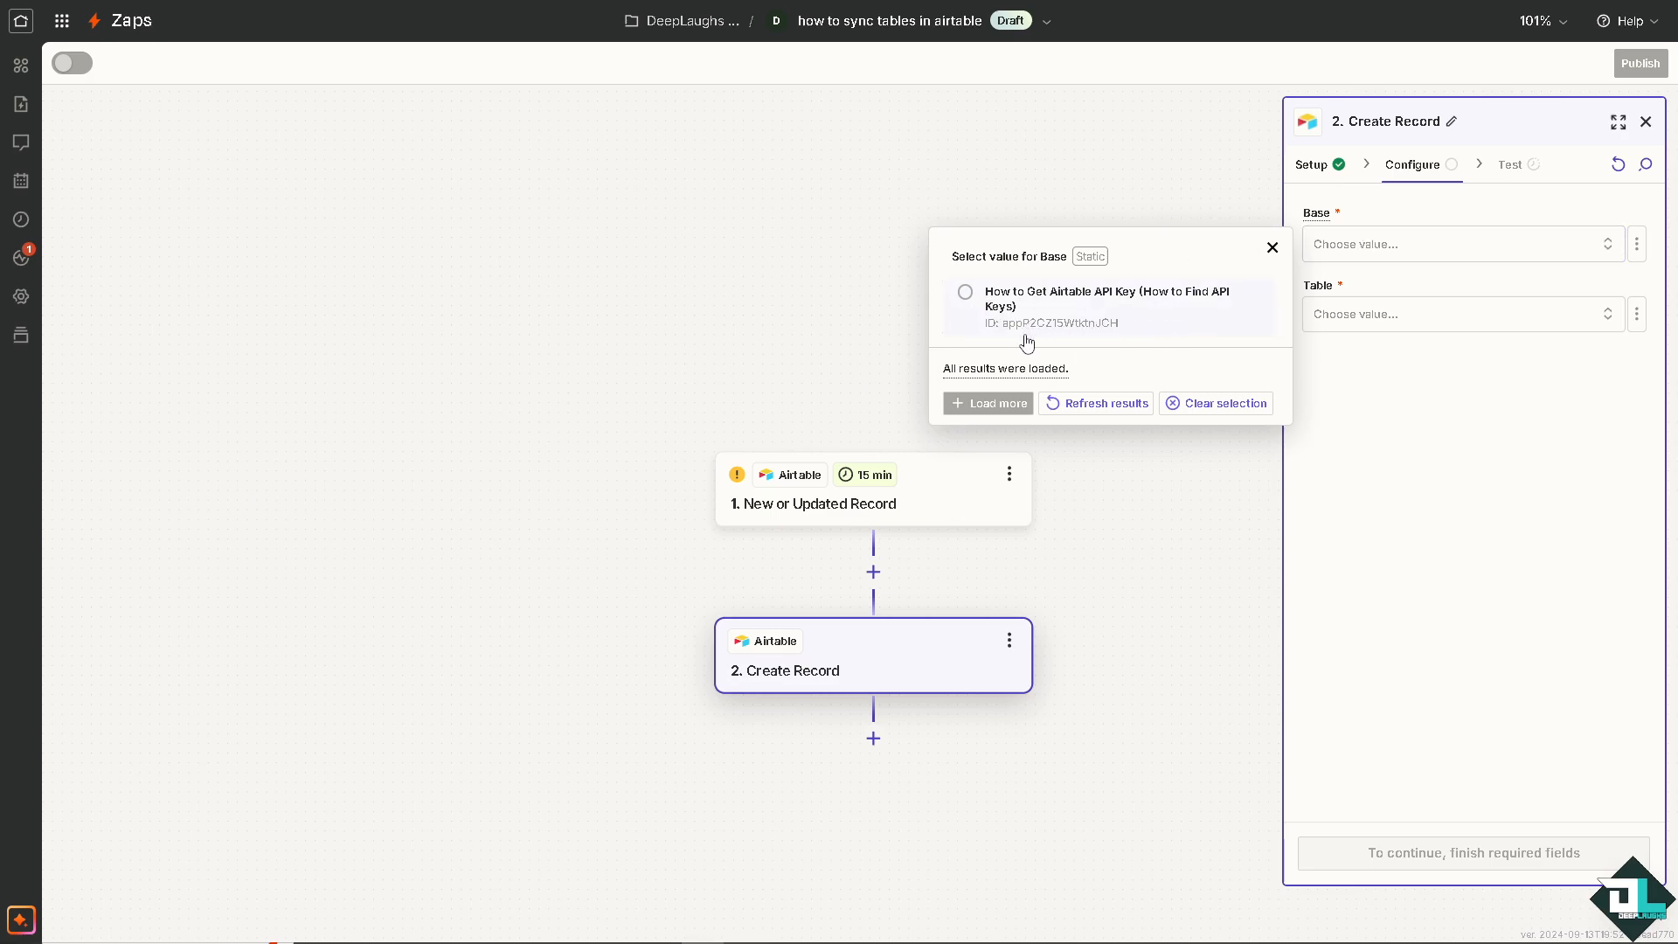
pyautogui.click(967, 295)
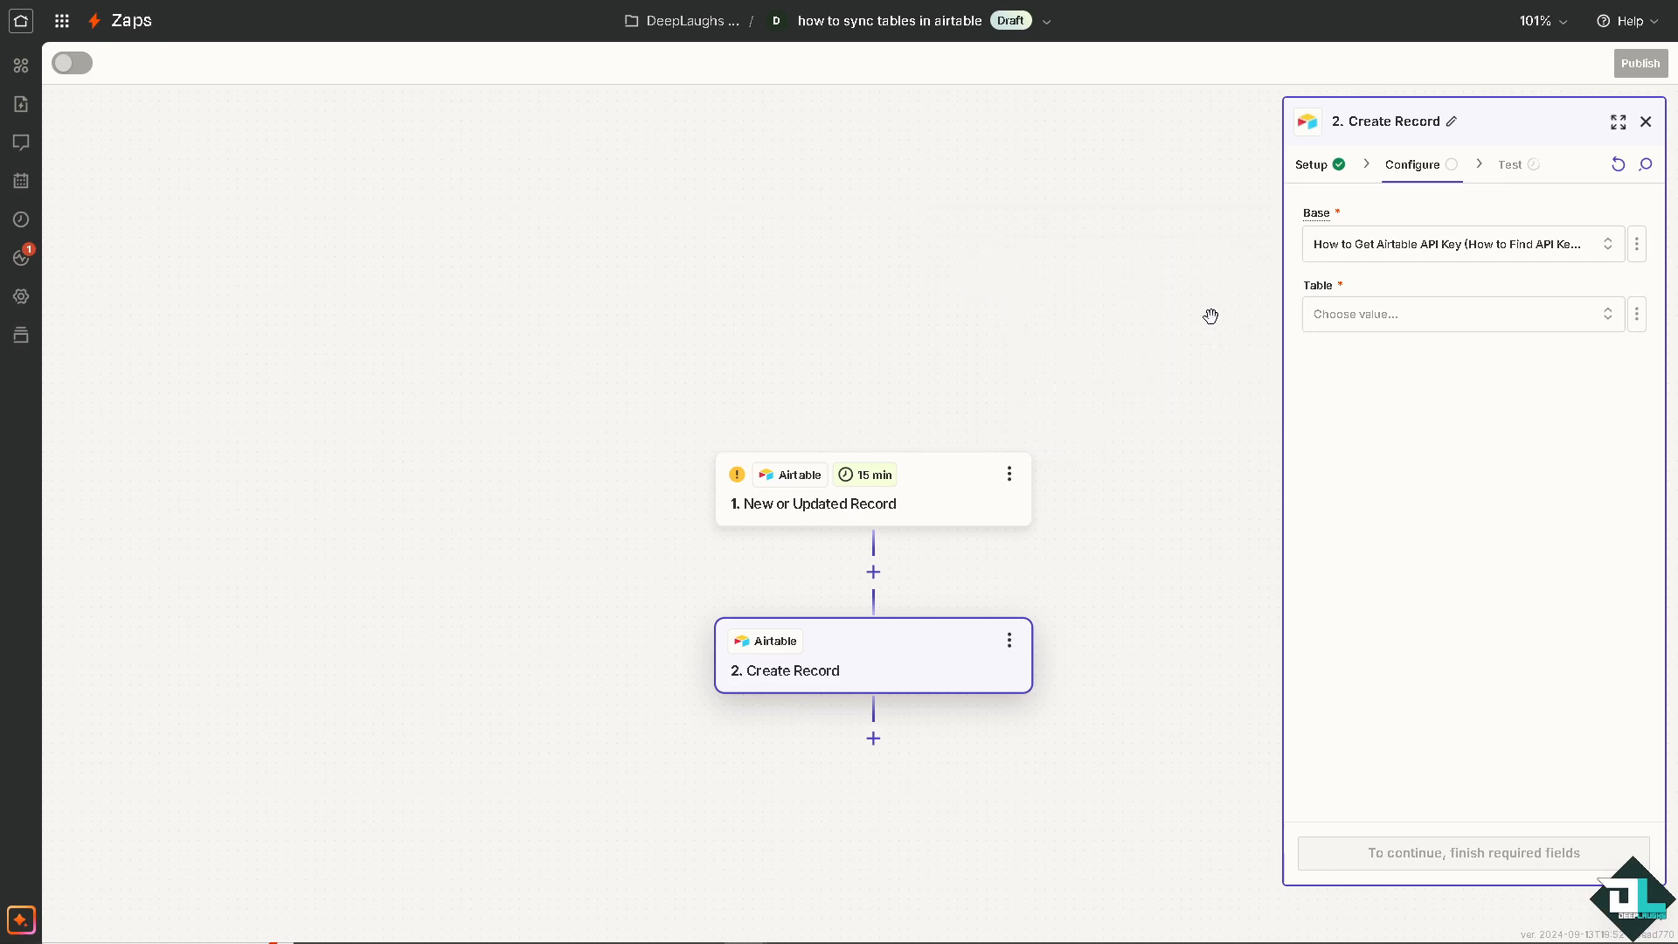
pyautogui.click(1385, 329)
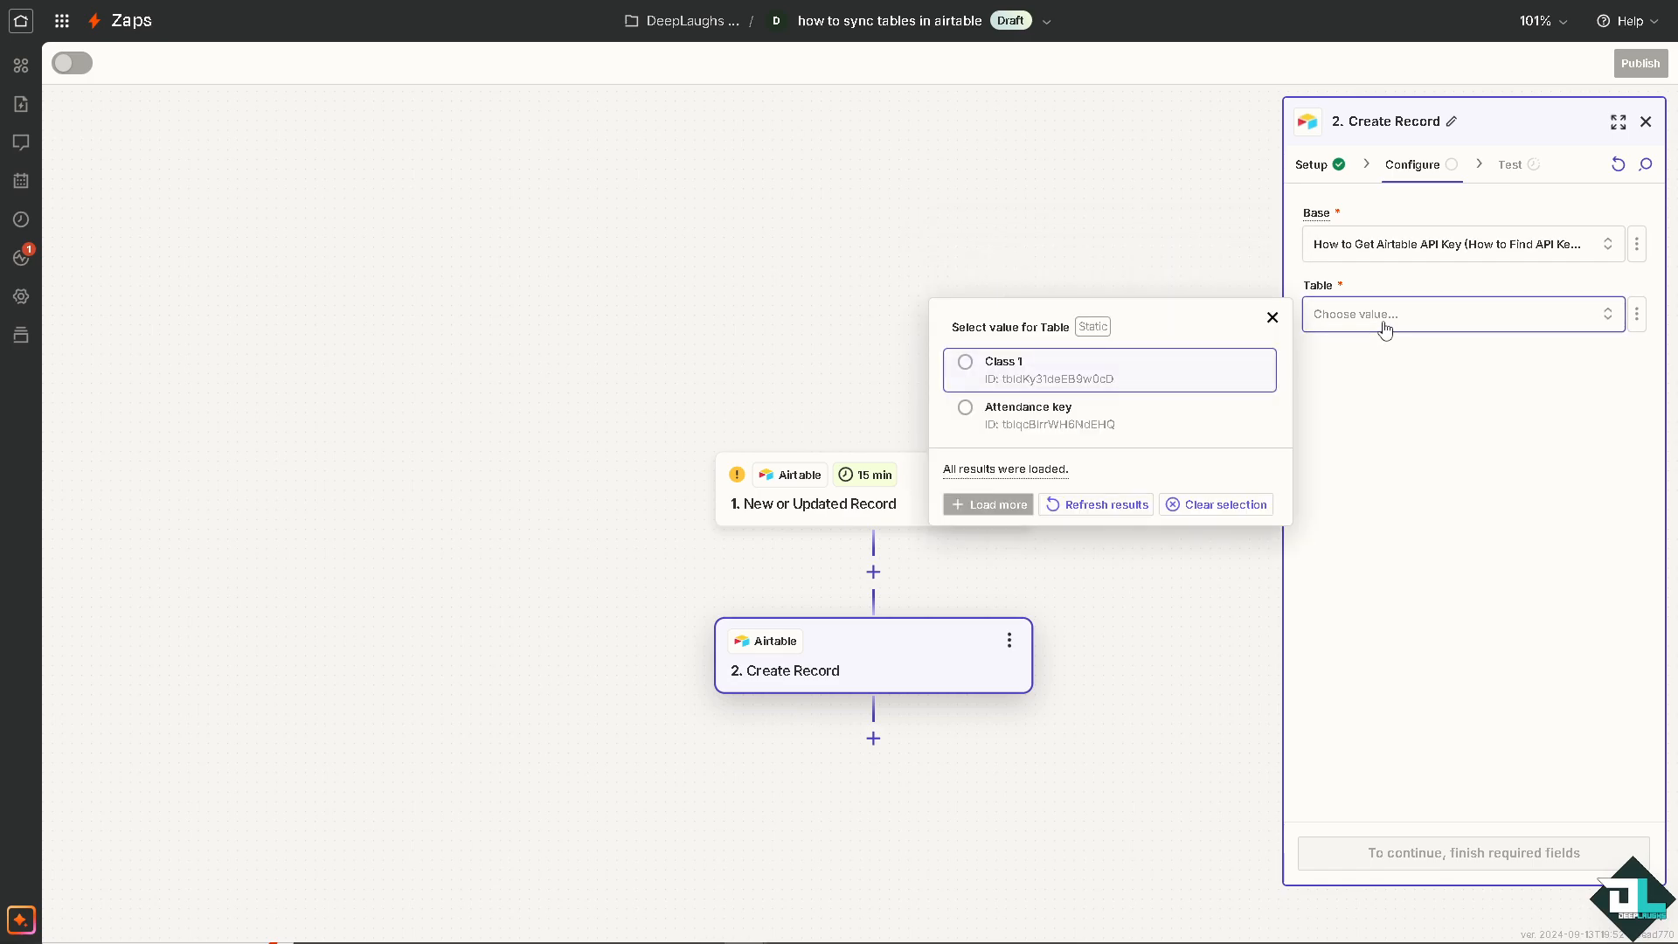
pyautogui.click(966, 367)
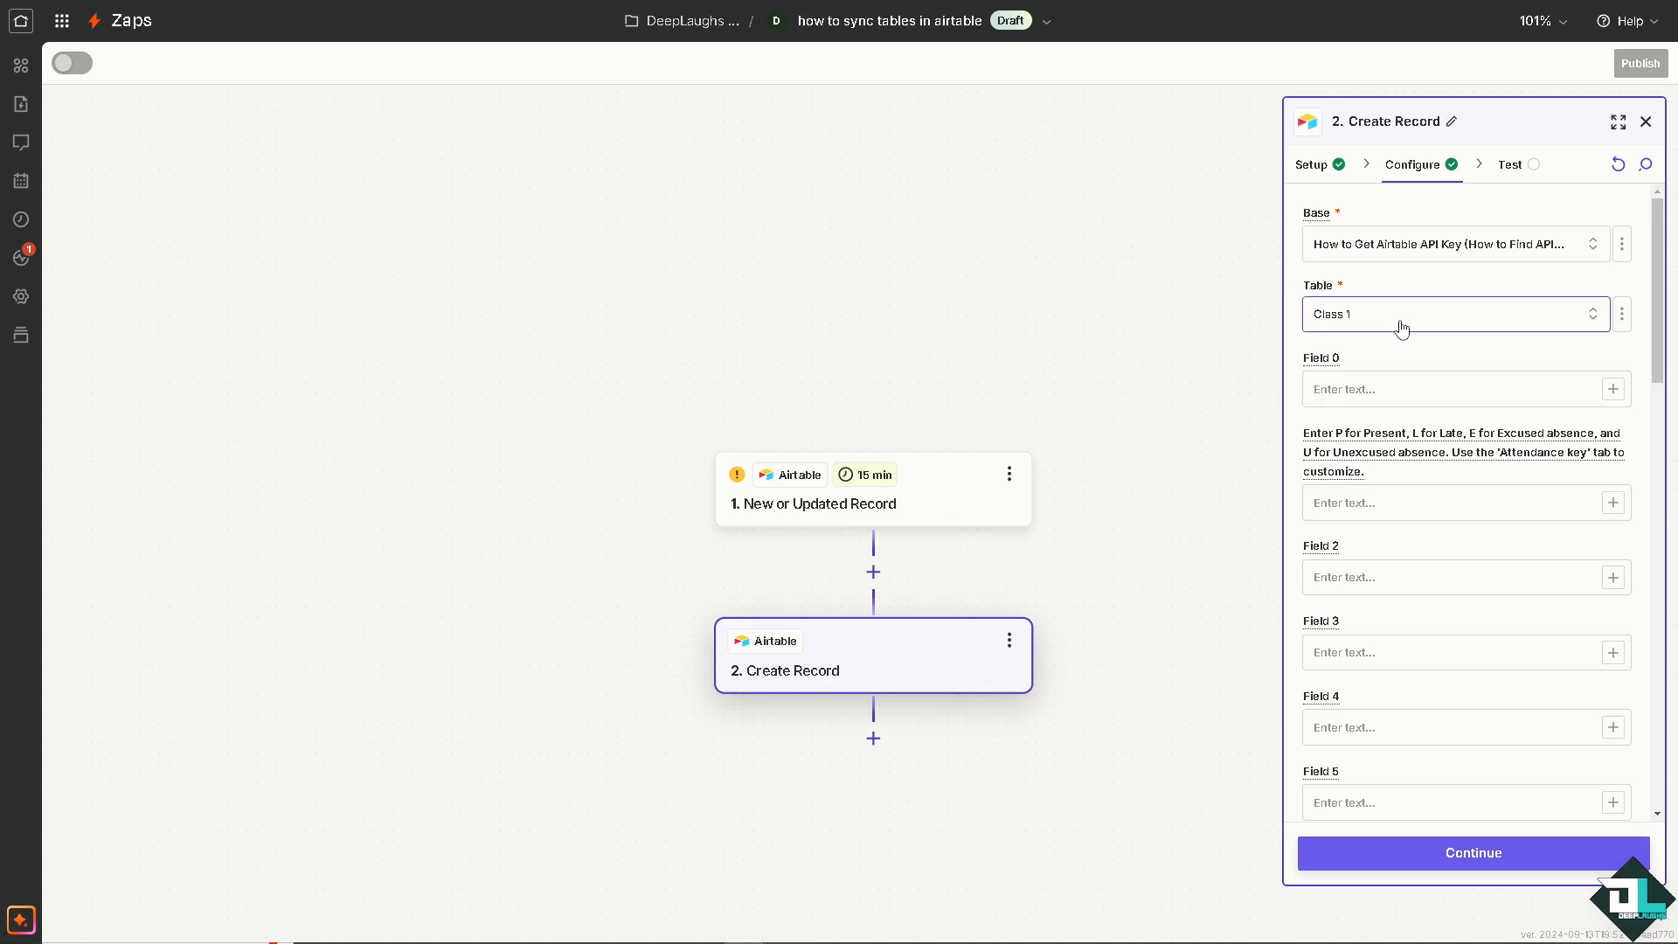
# Step: Enter "how to sync tables in airtable" in Field 0 and in the attendance code field of the new record
pyautogui.click(1420, 398)
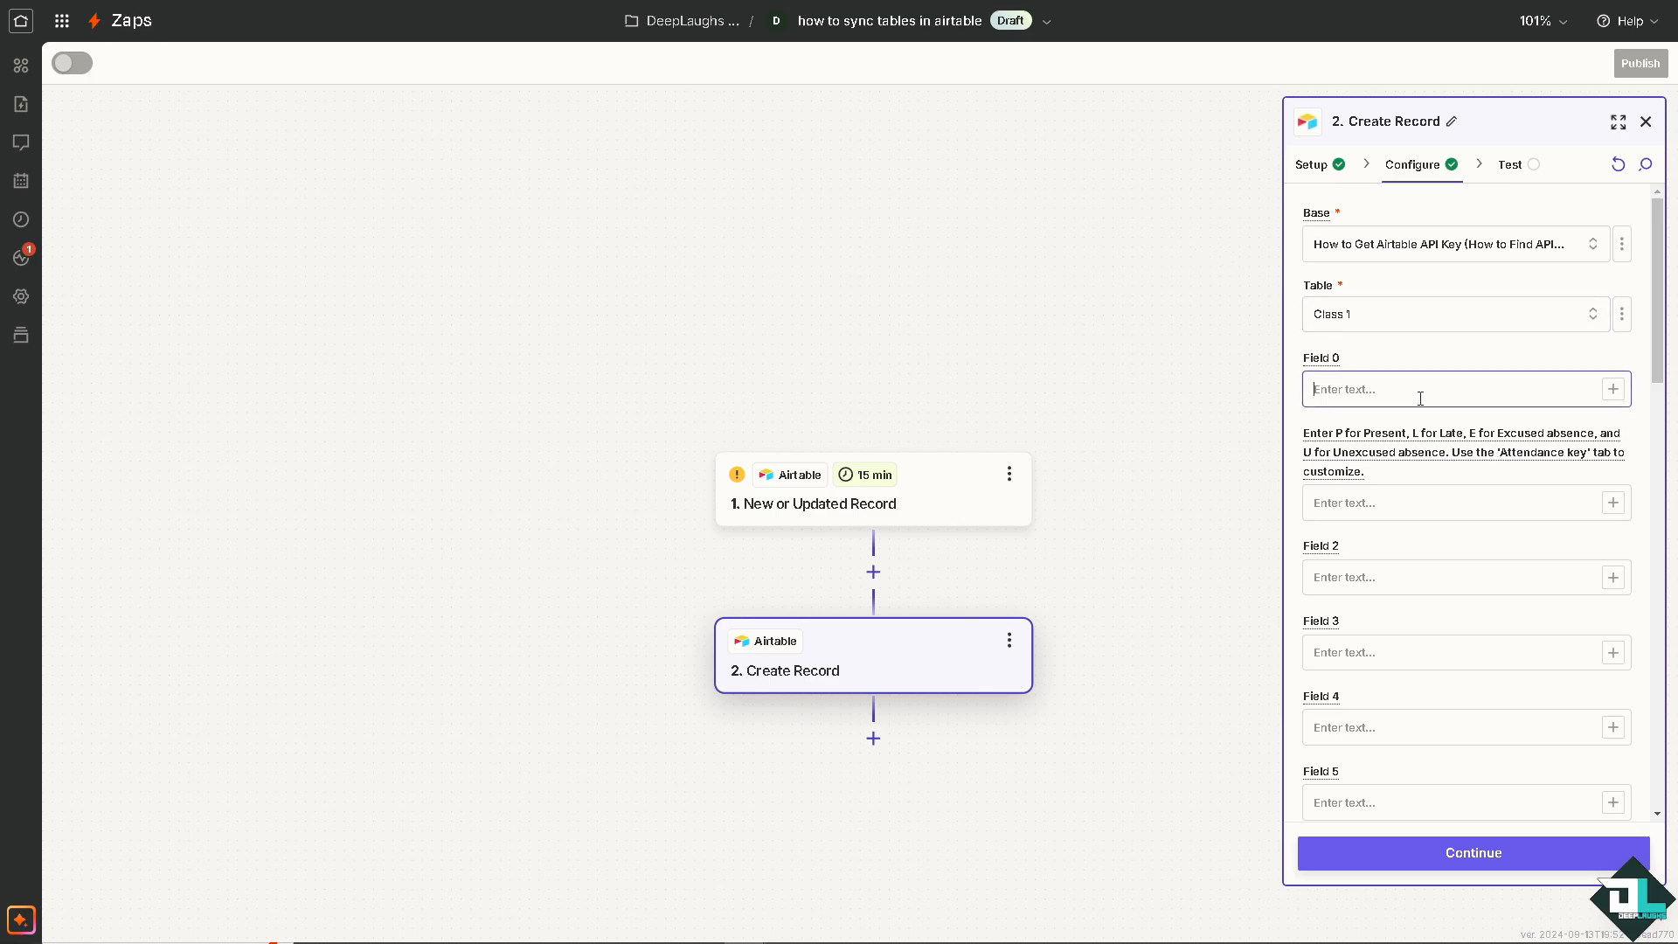
pyautogui.write('how to sync tables in airtable')
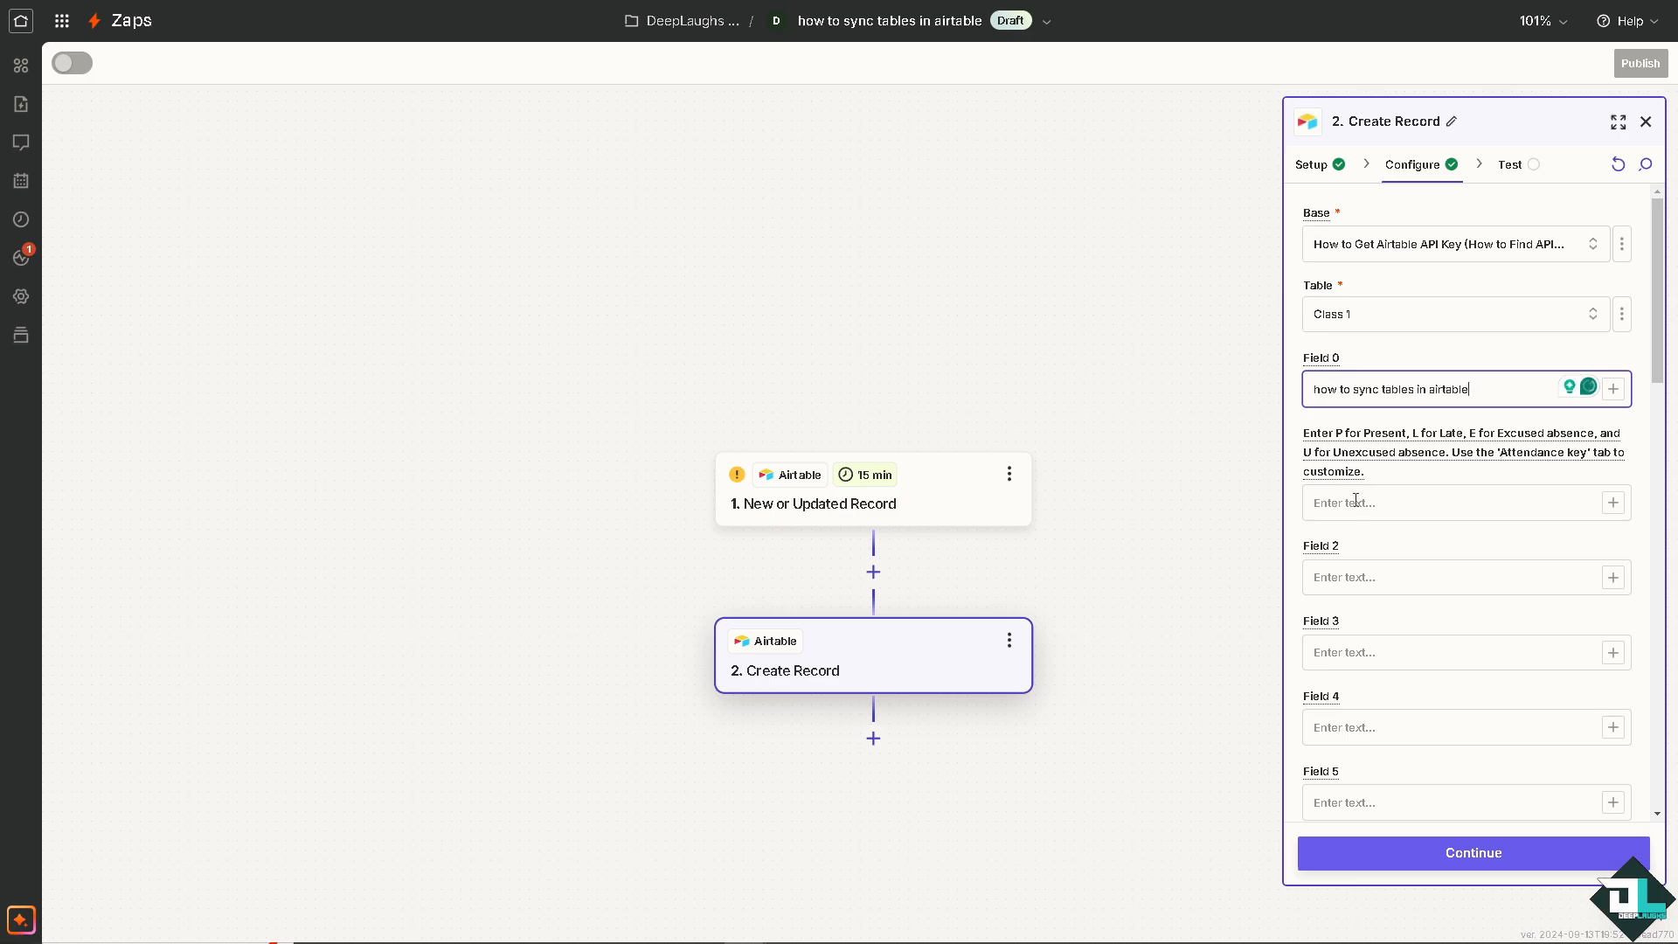
pyautogui.click(1326, 503)
pyautogui.write('how to sync tables in airtable')
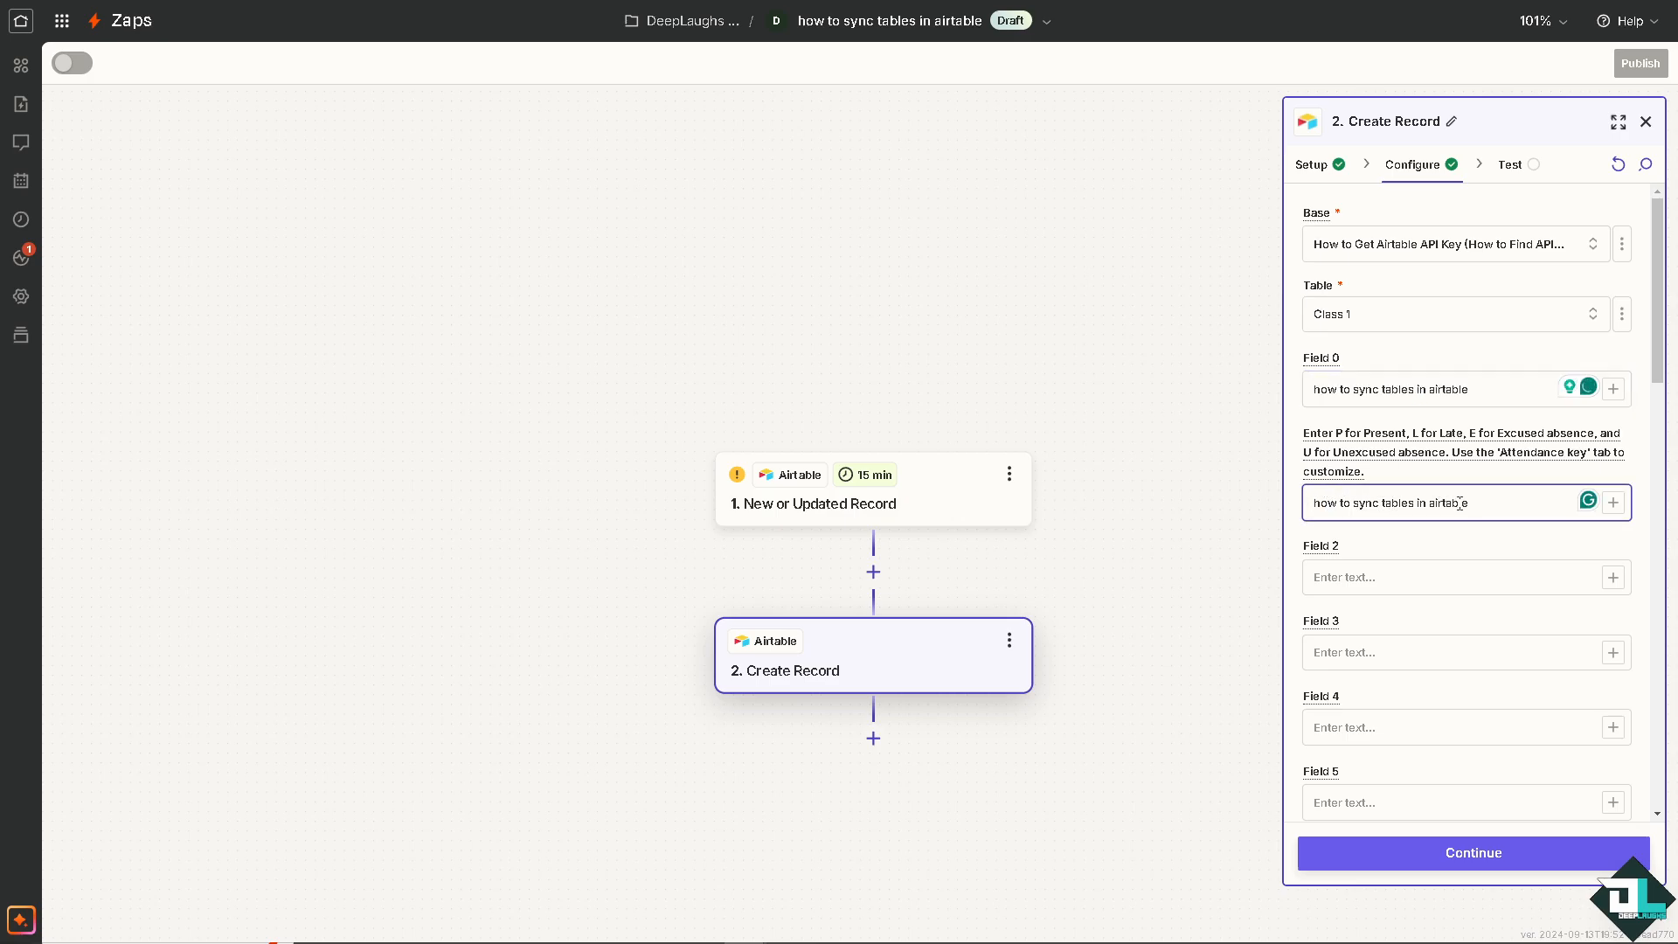
# Step: Fill Fields 2 to 5 with the same text, "how to sync tables in airtable", and test the Create Record step
pyautogui.click(1407, 572)
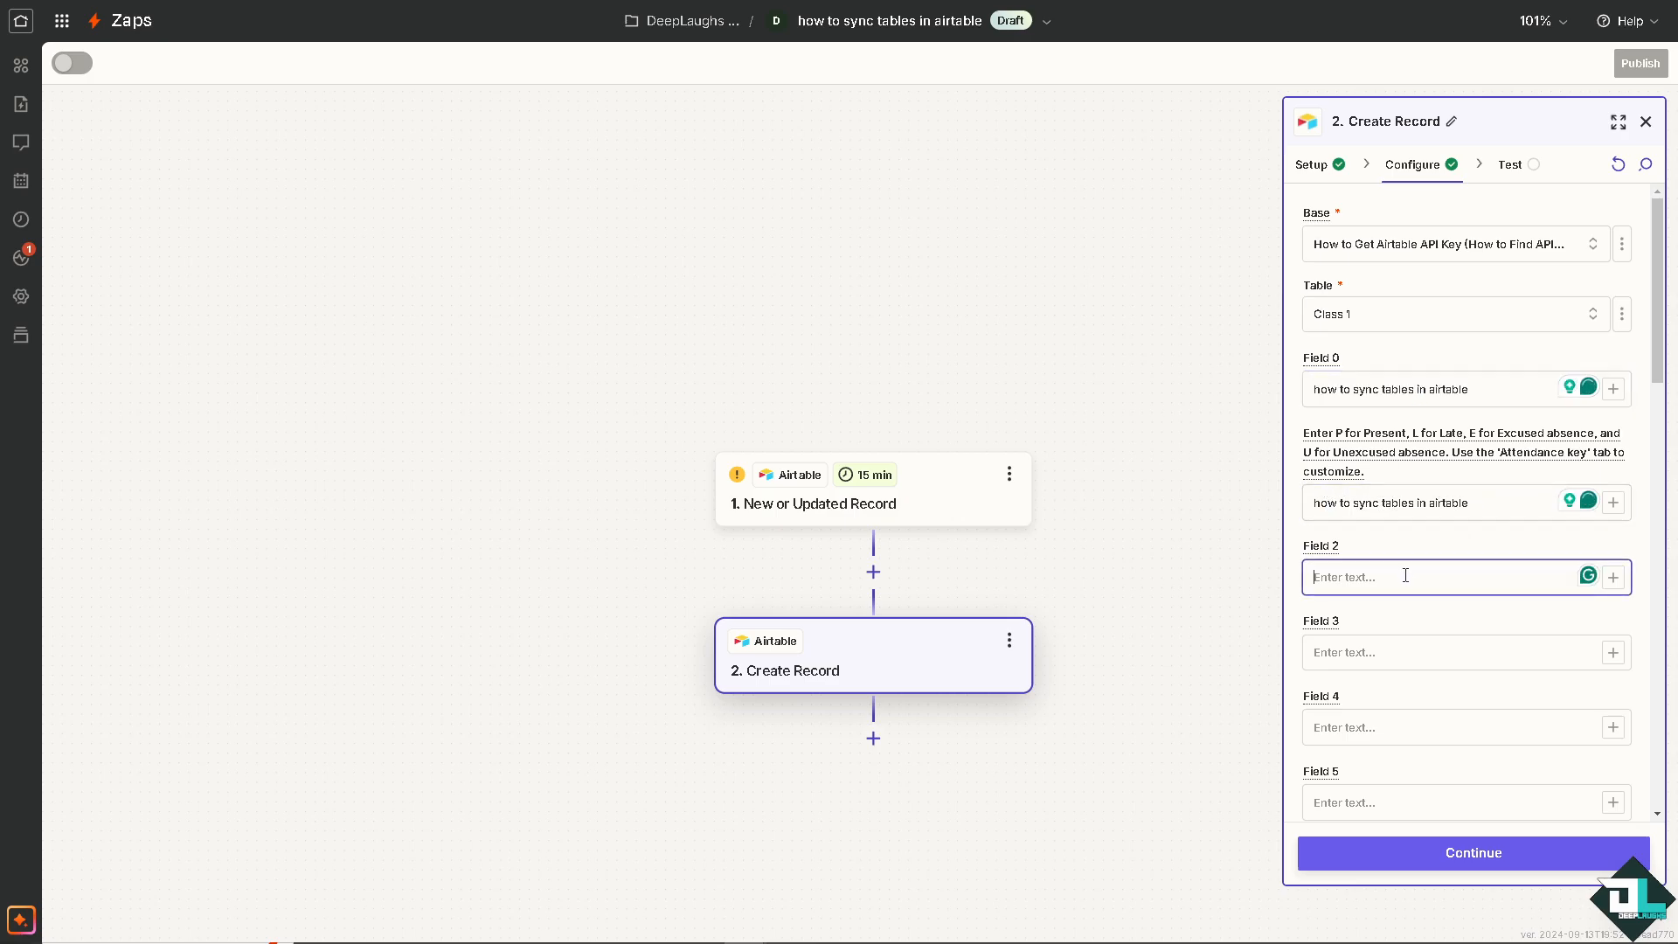
pyautogui.click(1412, 652)
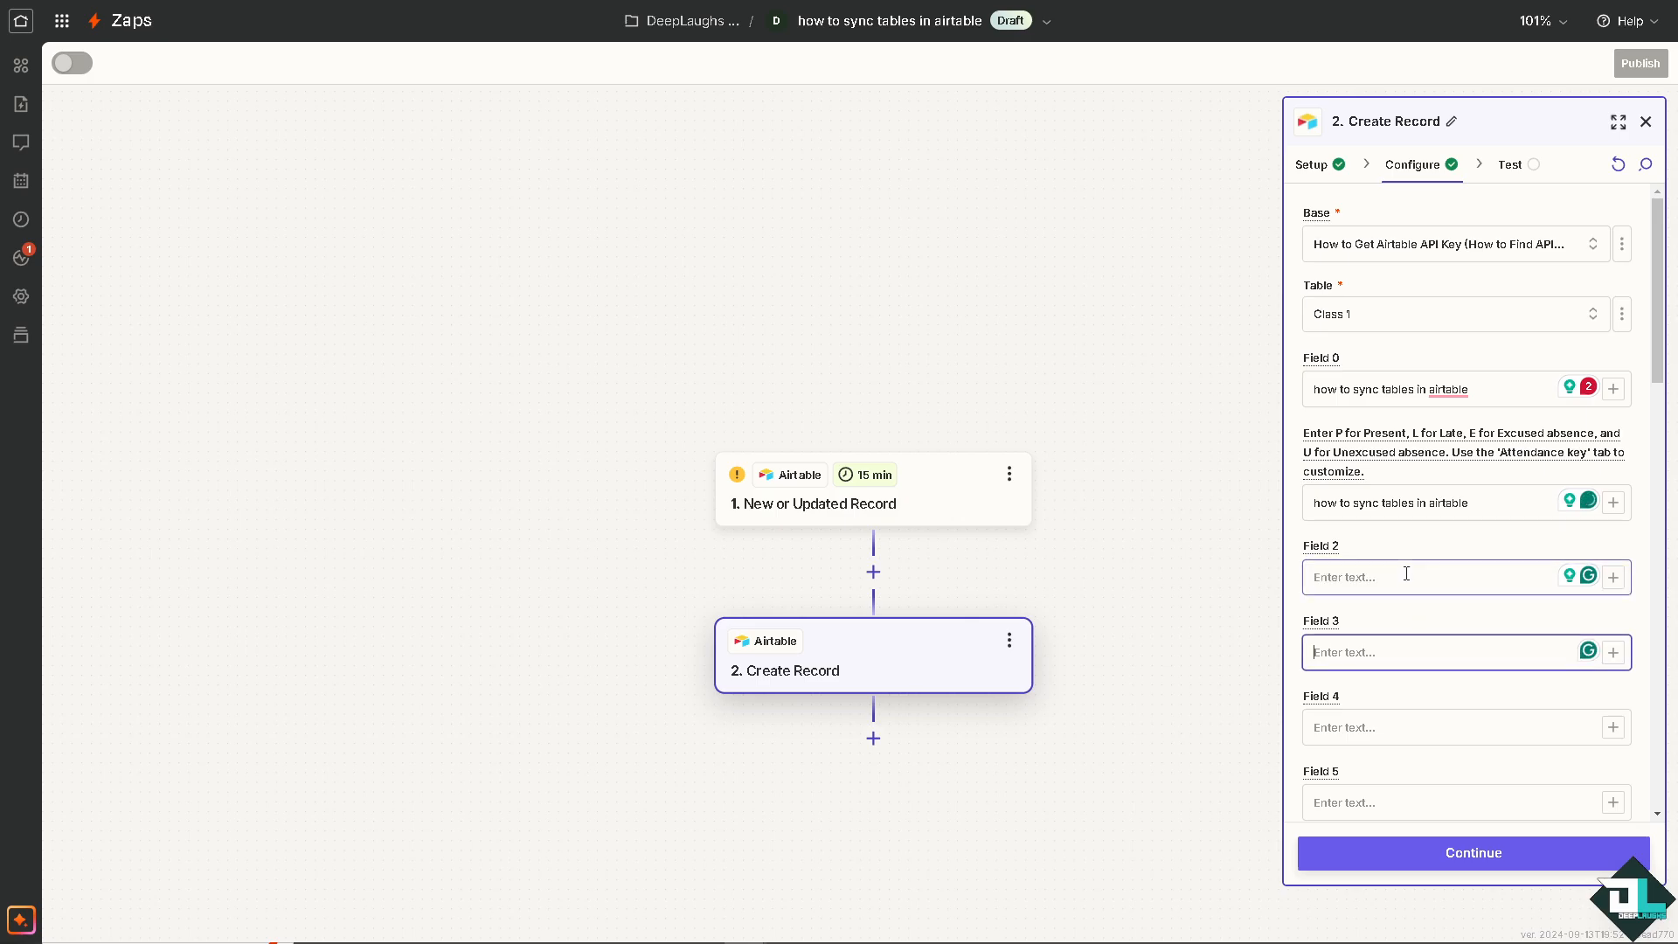
pyautogui.click(1404, 582)
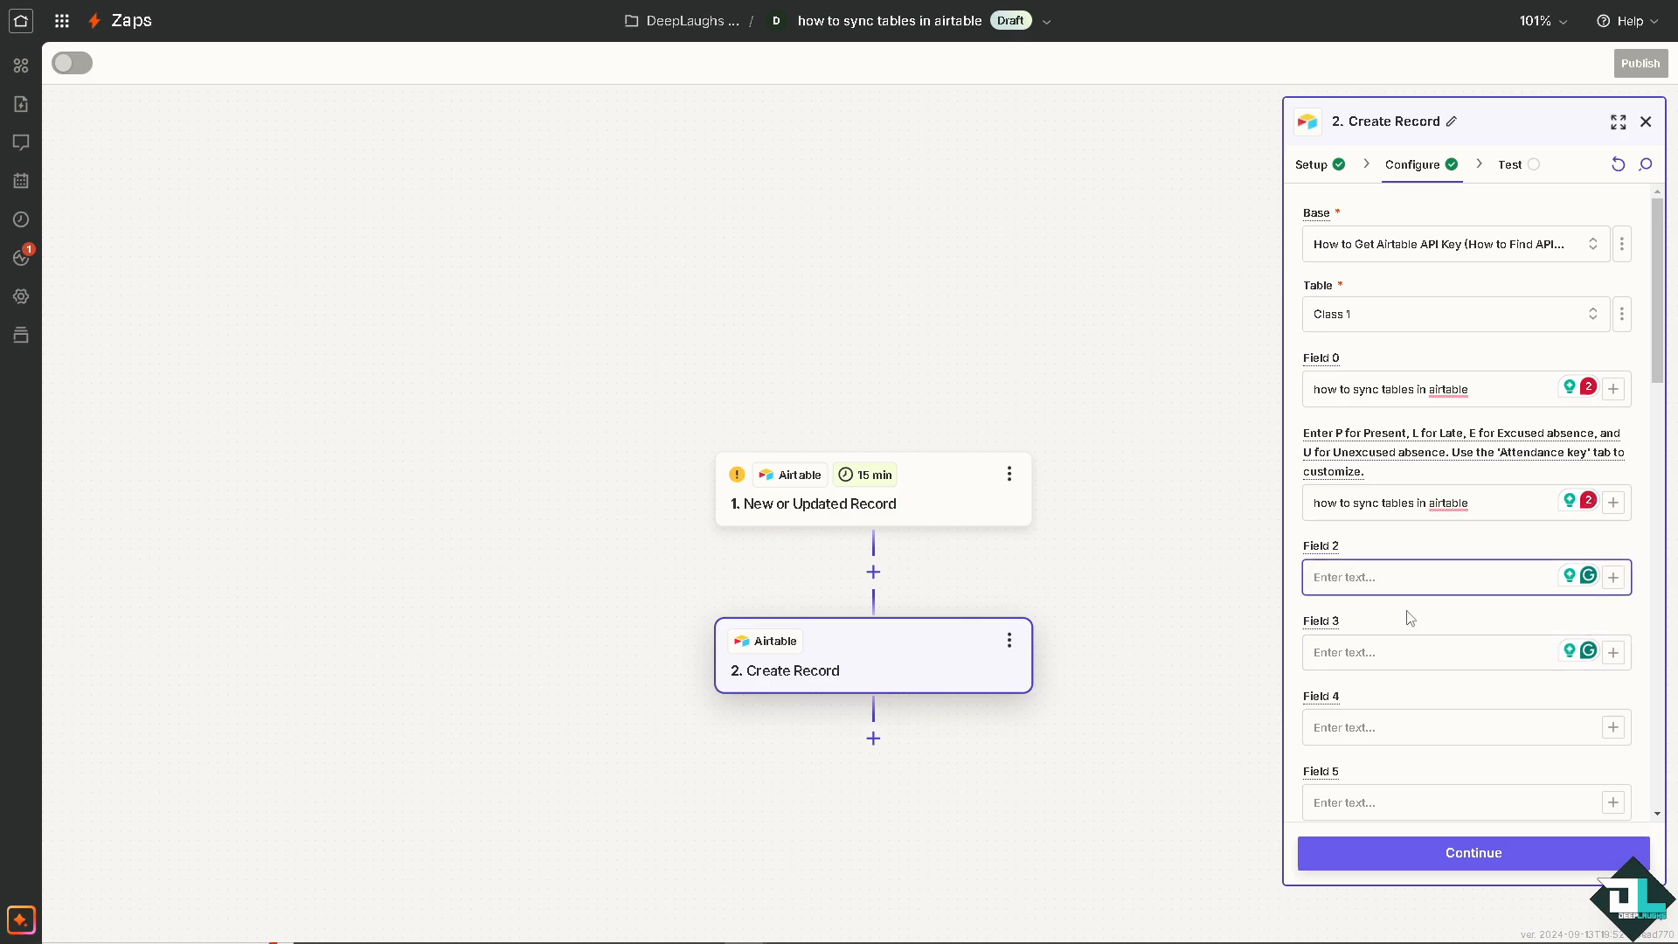
pyautogui.click(1434, 503)
pyautogui.hotkey('ctrl', 'a')
pyautogui.hotkey('ctrl', 'c')
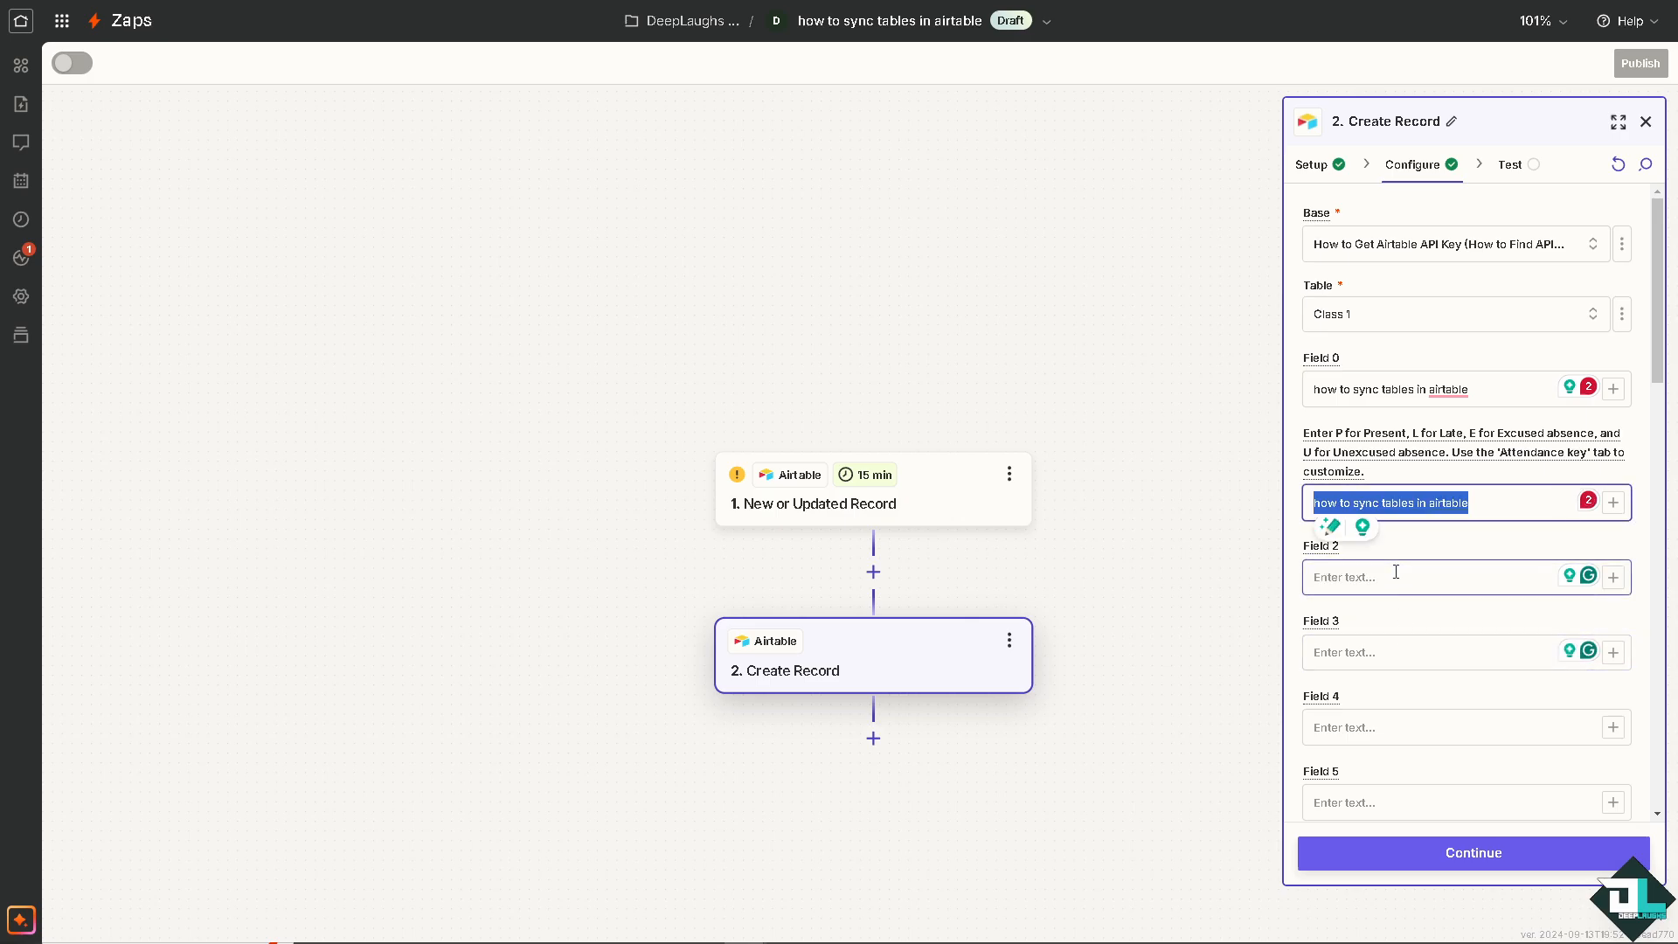
pyautogui.click(1393, 574)
pyautogui.hotkey('ctrl', 'v')
pyautogui.click(1383, 648)
pyautogui.hotkey('ctrl', 'v')
pyautogui.click(1386, 724)
pyautogui.hotkey('ctrl', 'v')
pyautogui.click(1383, 801)
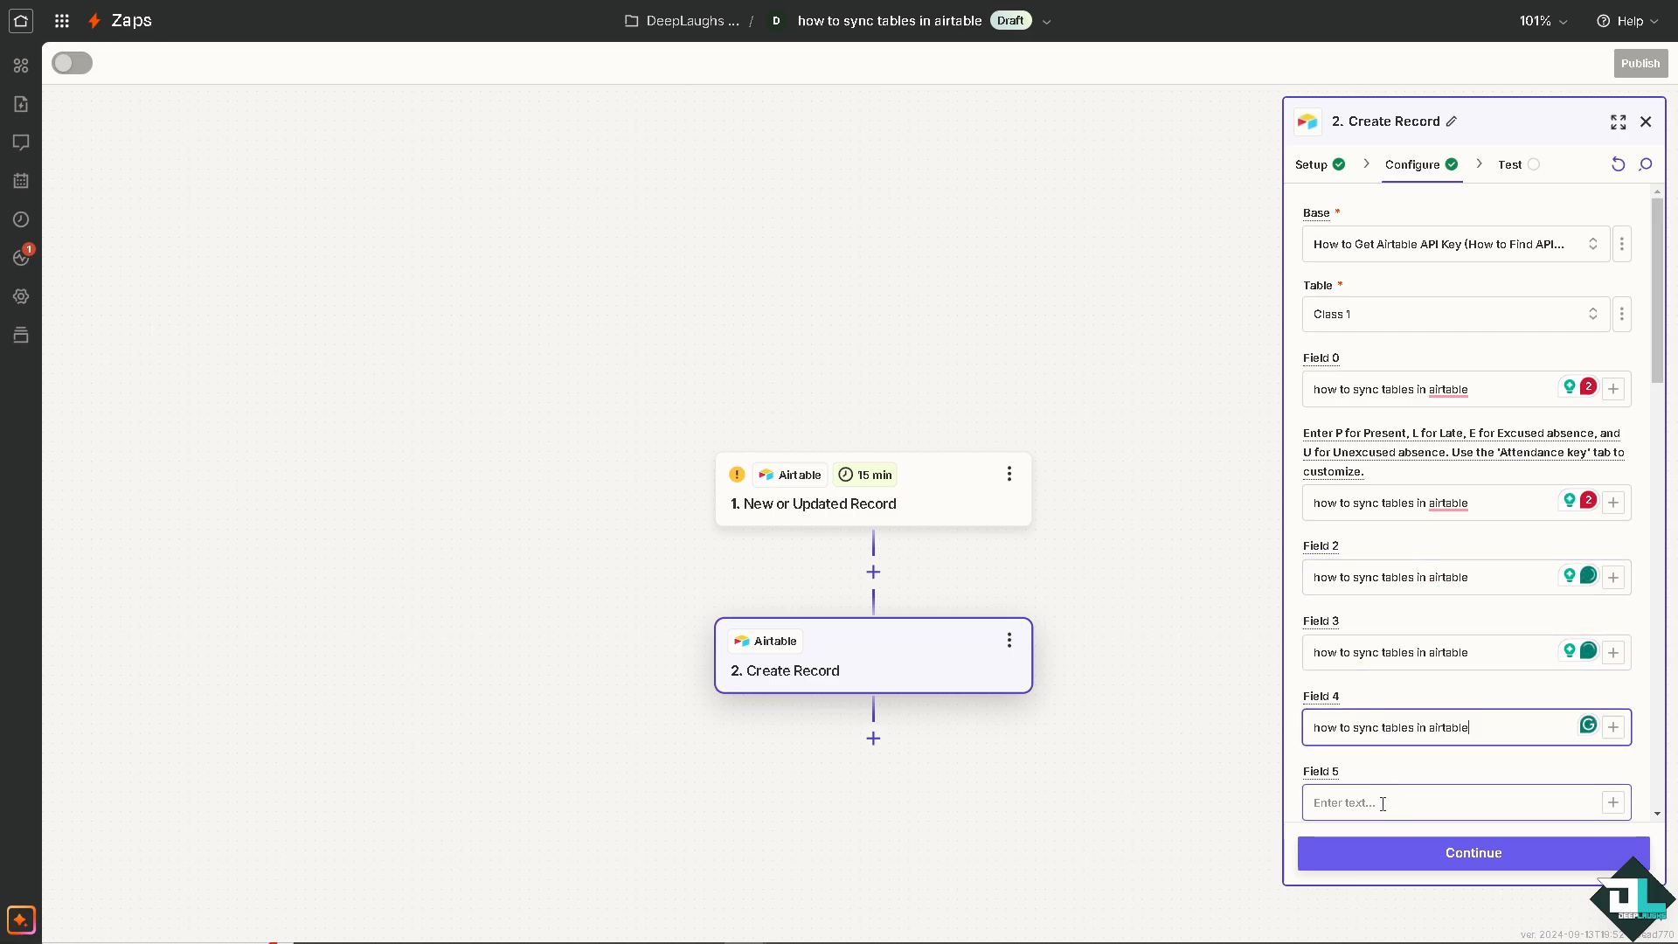
pyautogui.hotkey('ctrl', 'v')
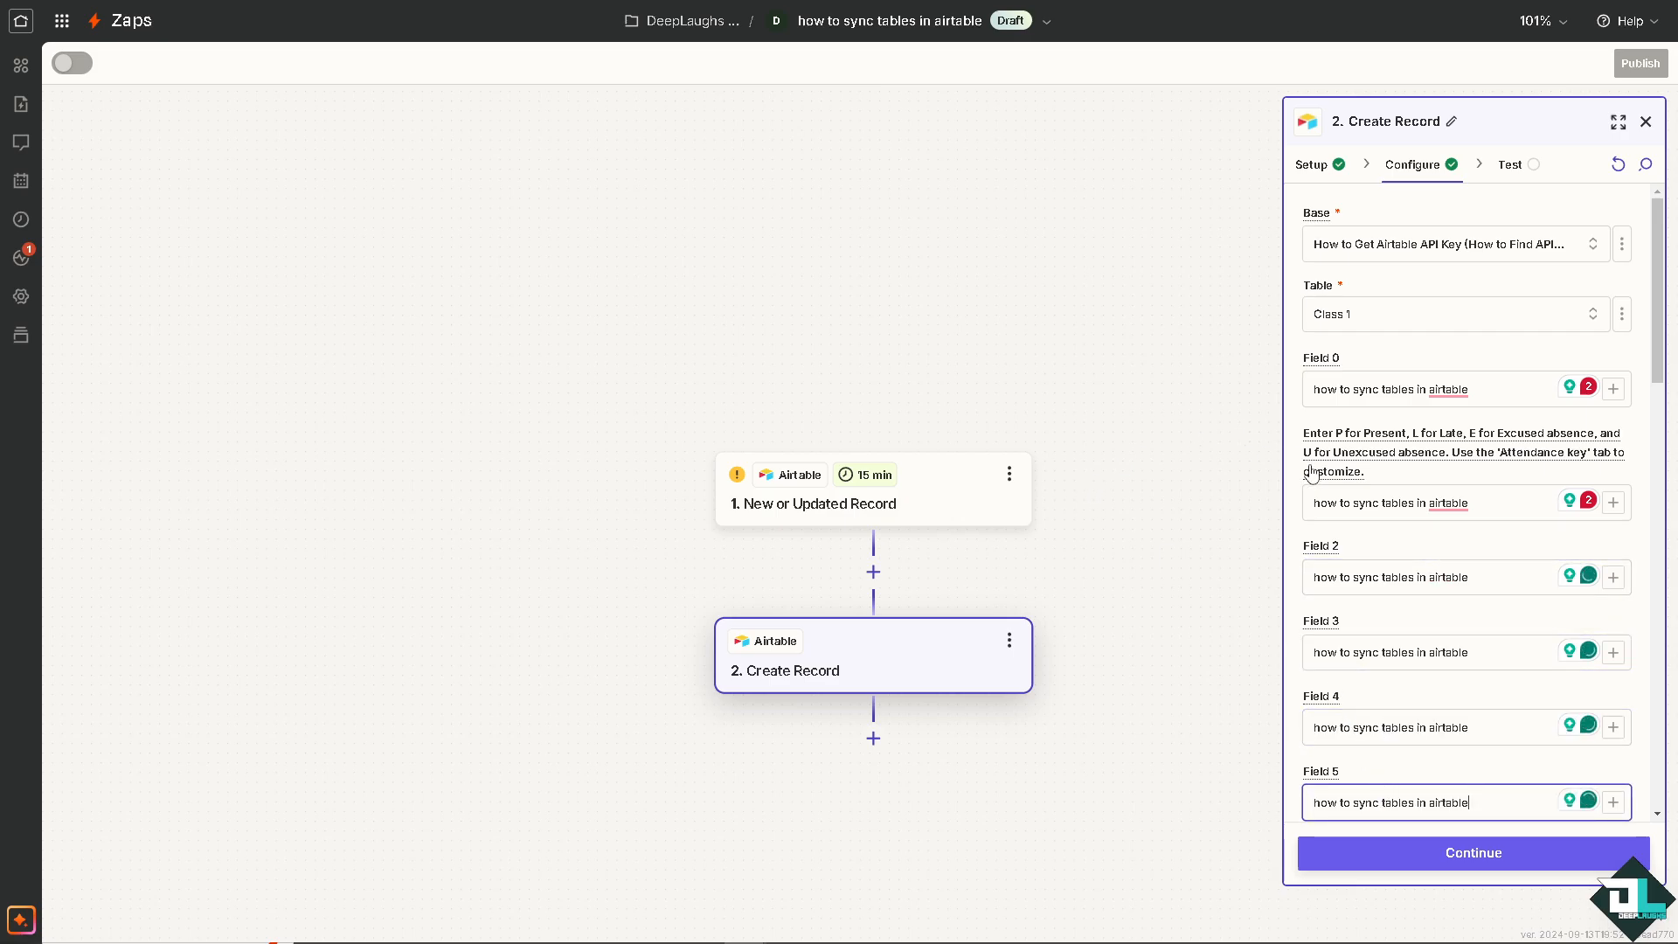
pyautogui.click(1424, 856)
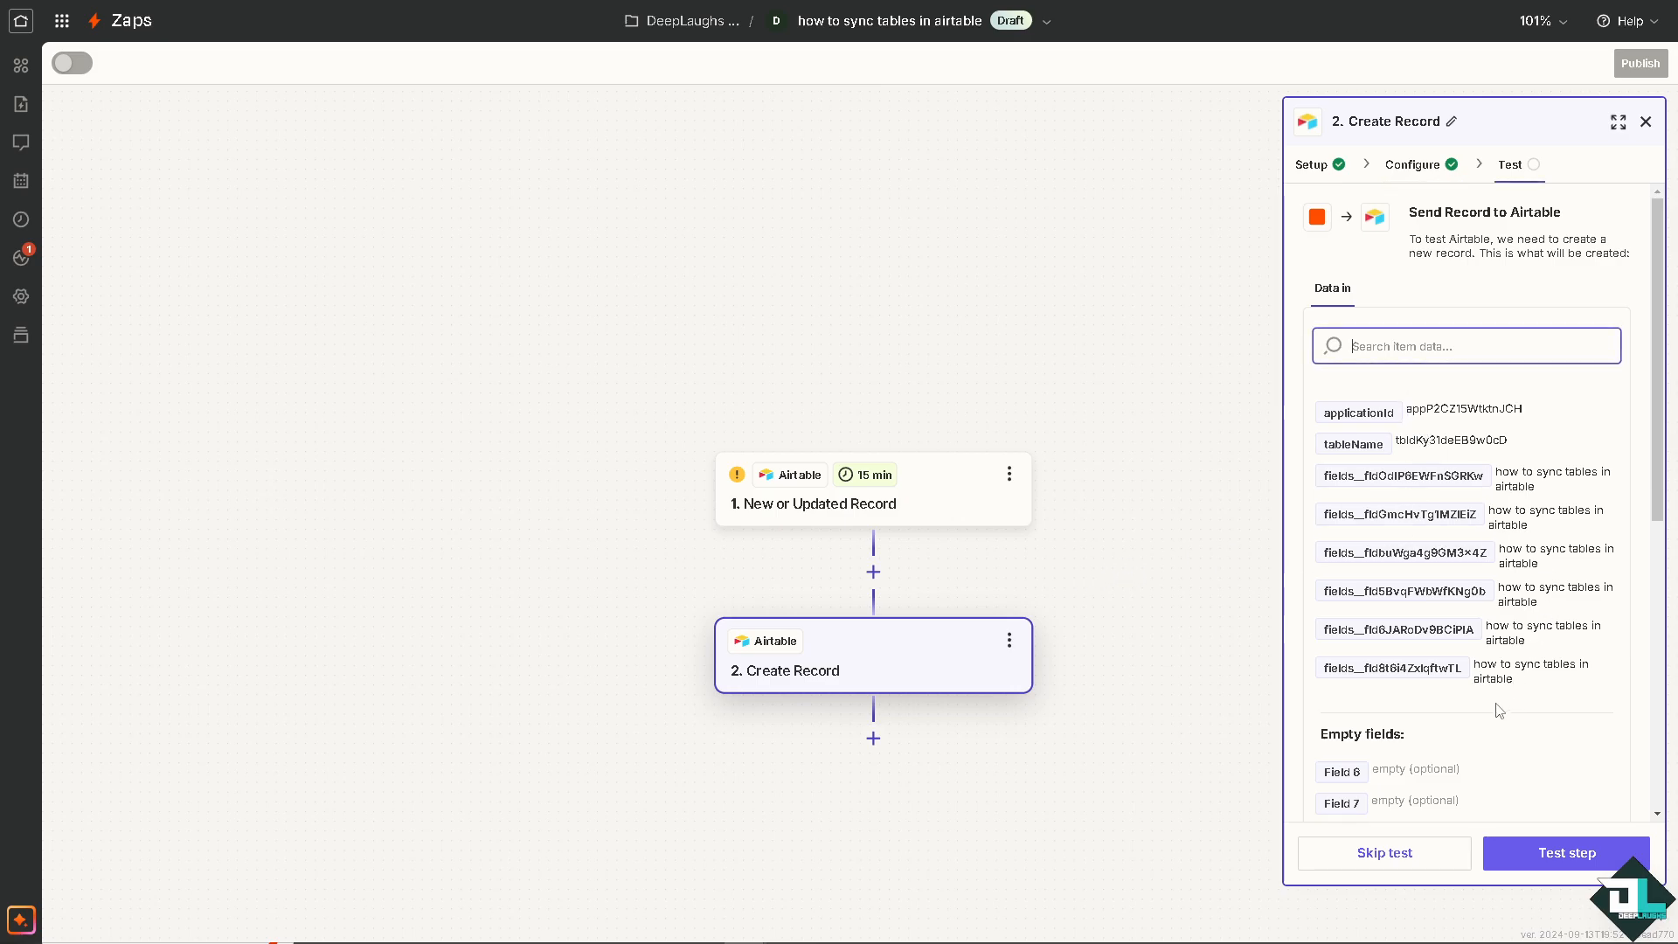
pyautogui.click(1559, 865)
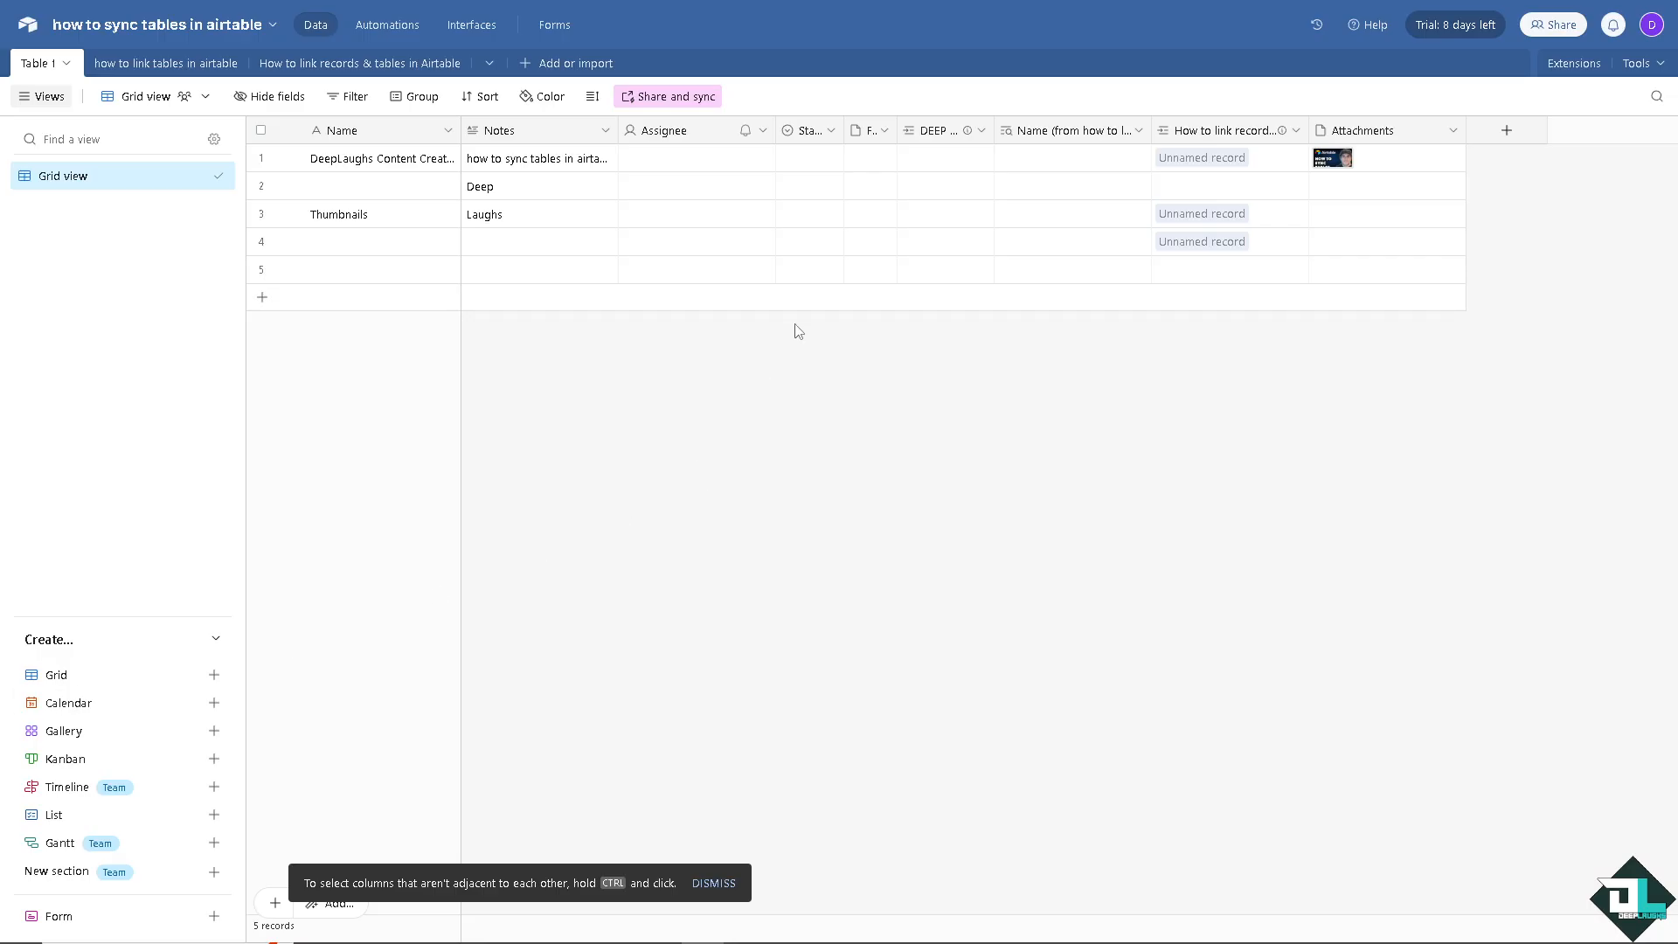
# Step: Enable showing all fields in expanded records in the link settings of Table 1's shared Grid view
pyautogui.click(680, 104)
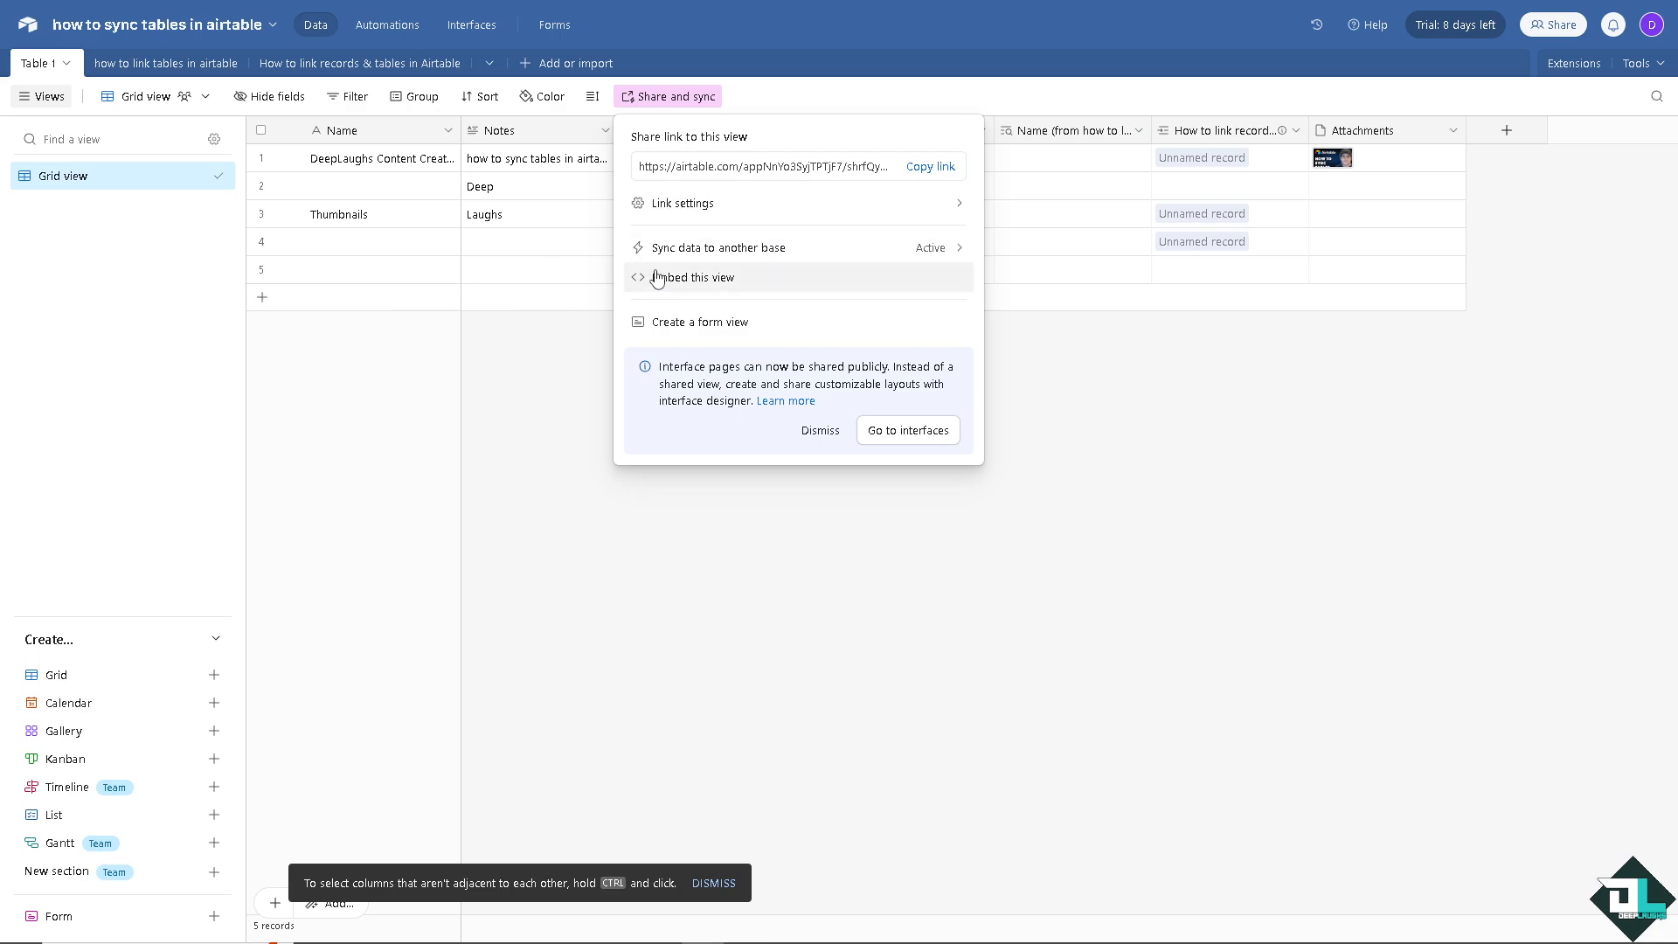
pyautogui.click(780, 204)
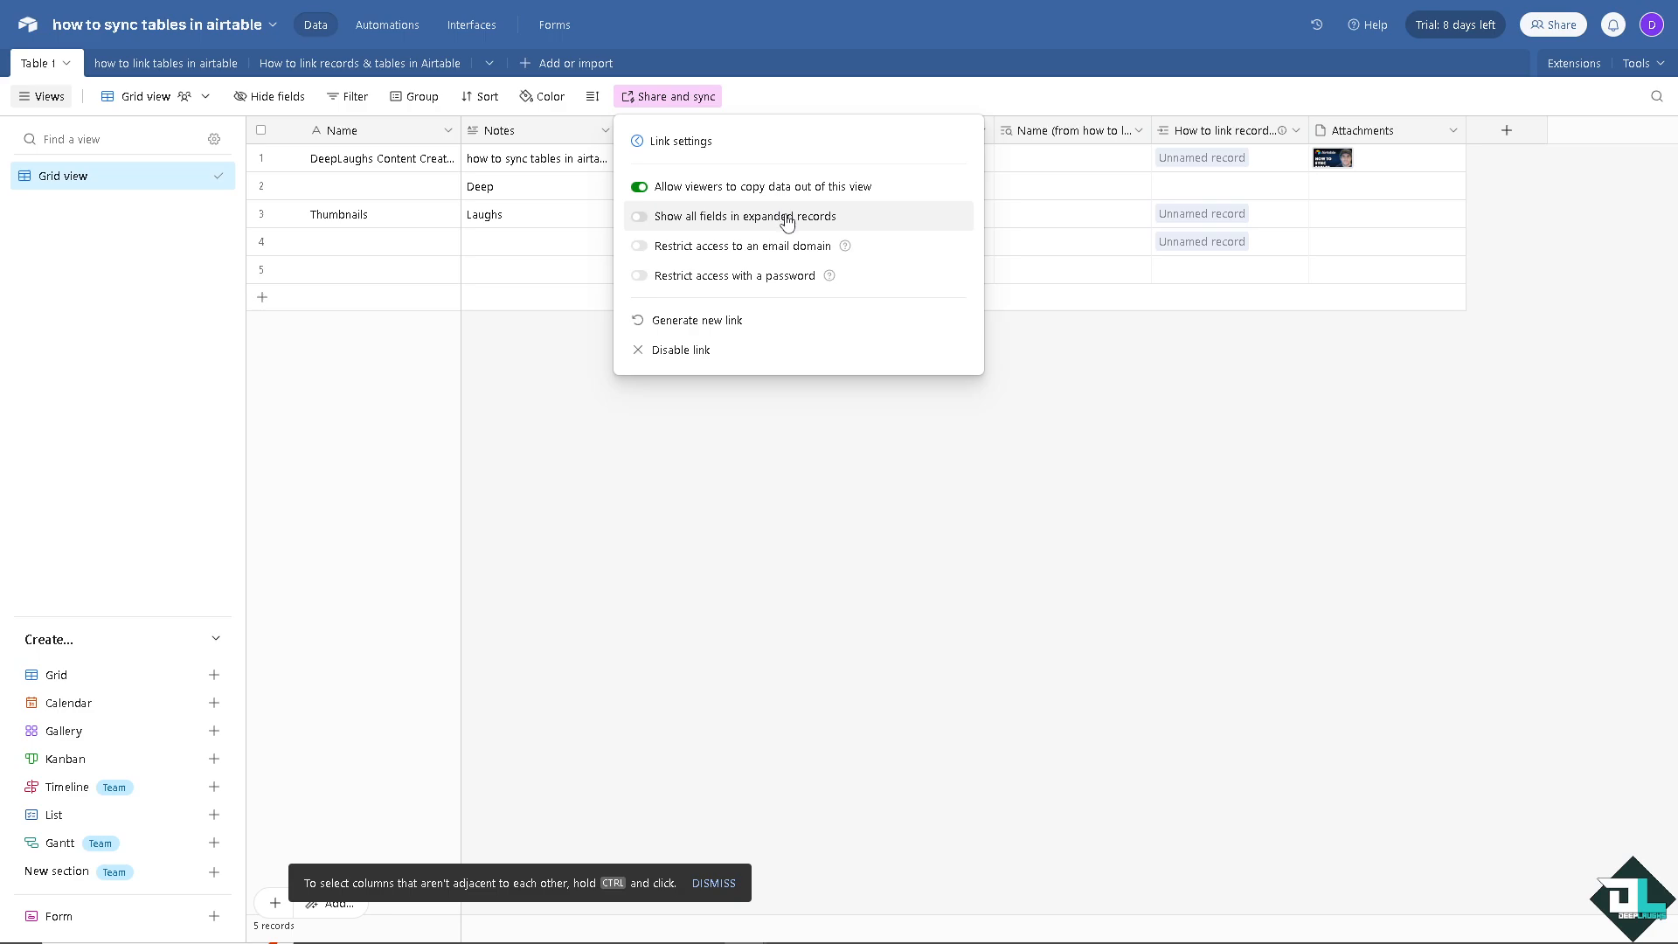
pyautogui.click(638, 217)
pyautogui.click(979, 530)
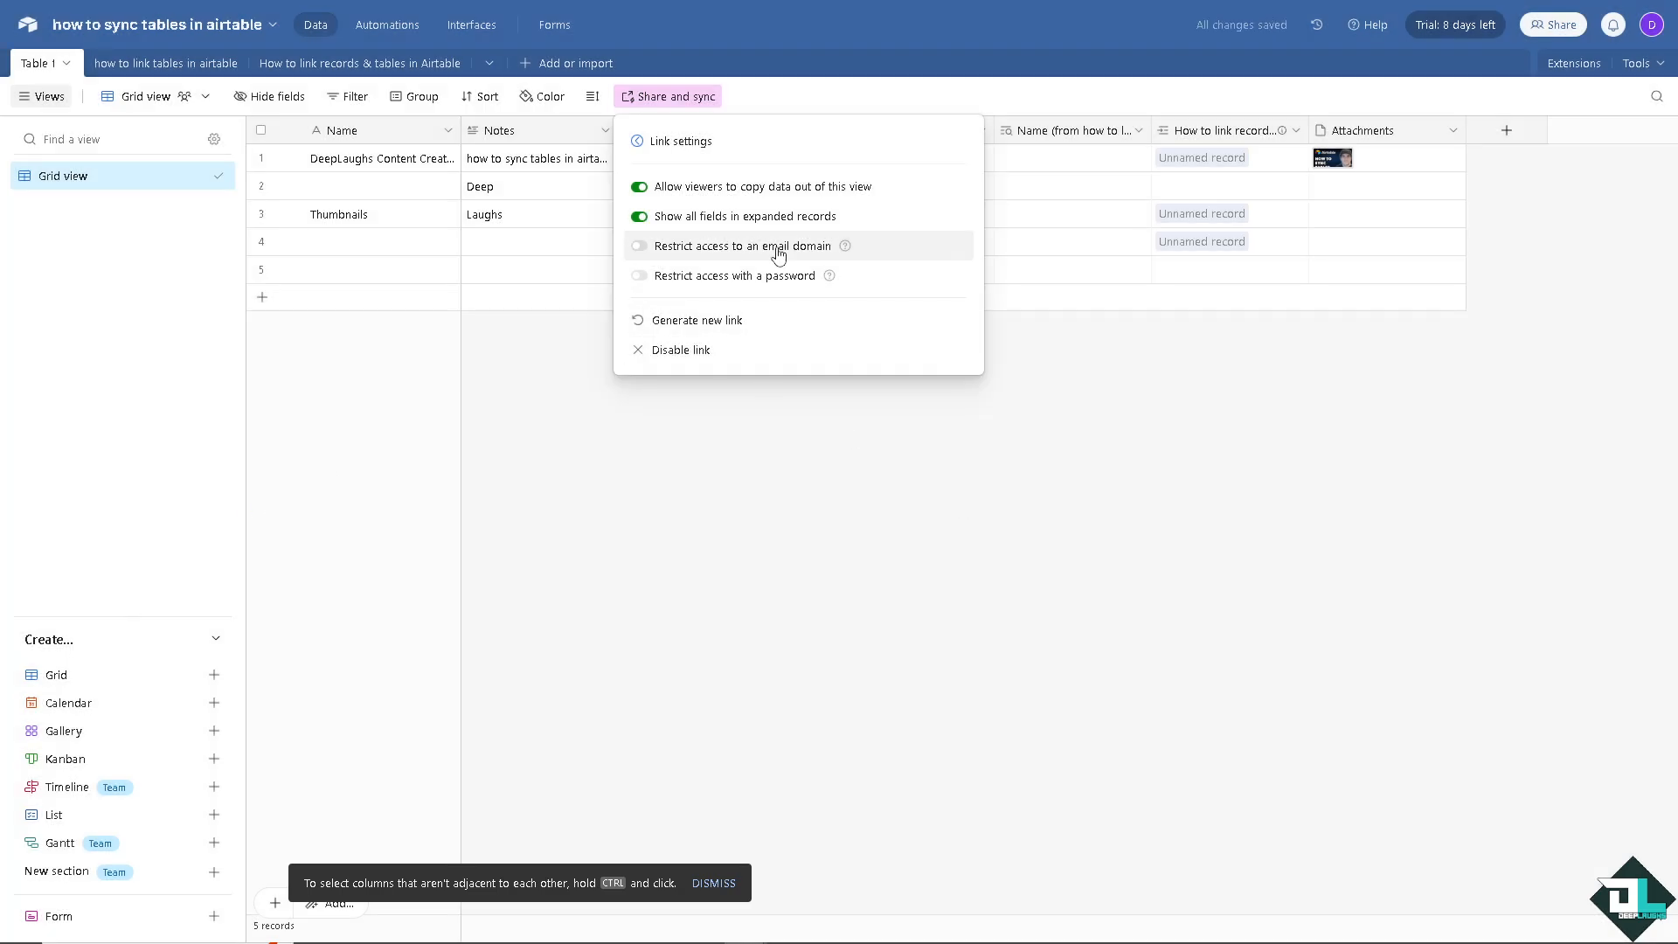
# Step: Try to restrict access to the shared view link to an email domain, and return to the sharing options
pyautogui.click(642, 249)
pyautogui.click(900, 586)
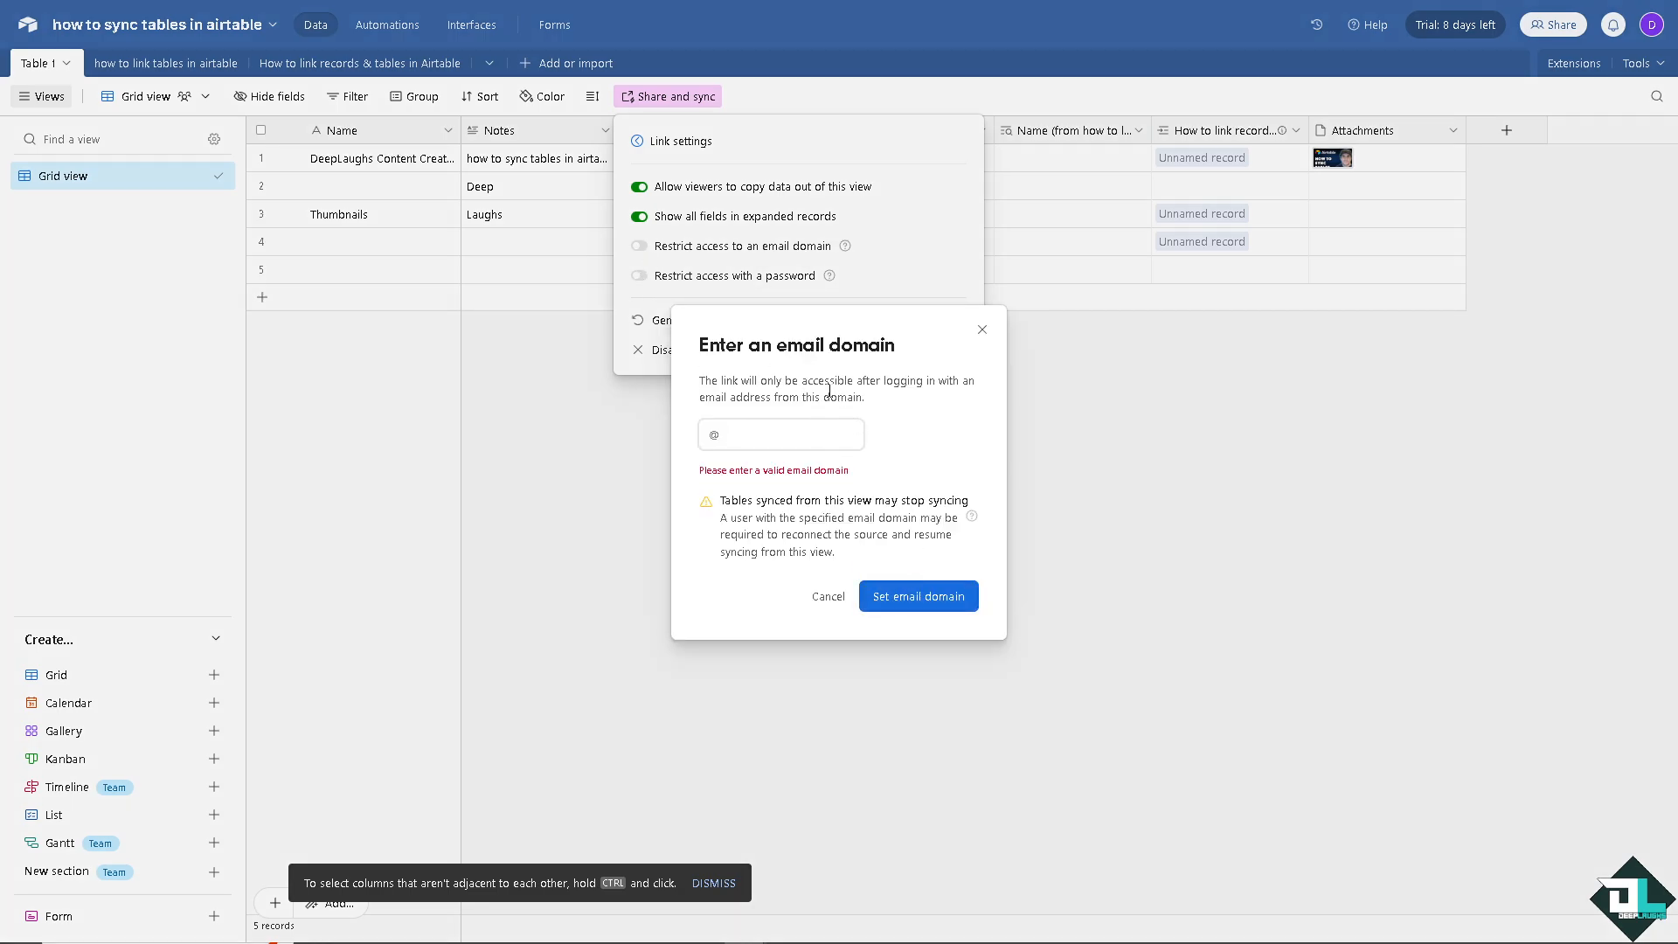
pyautogui.click(981, 329)
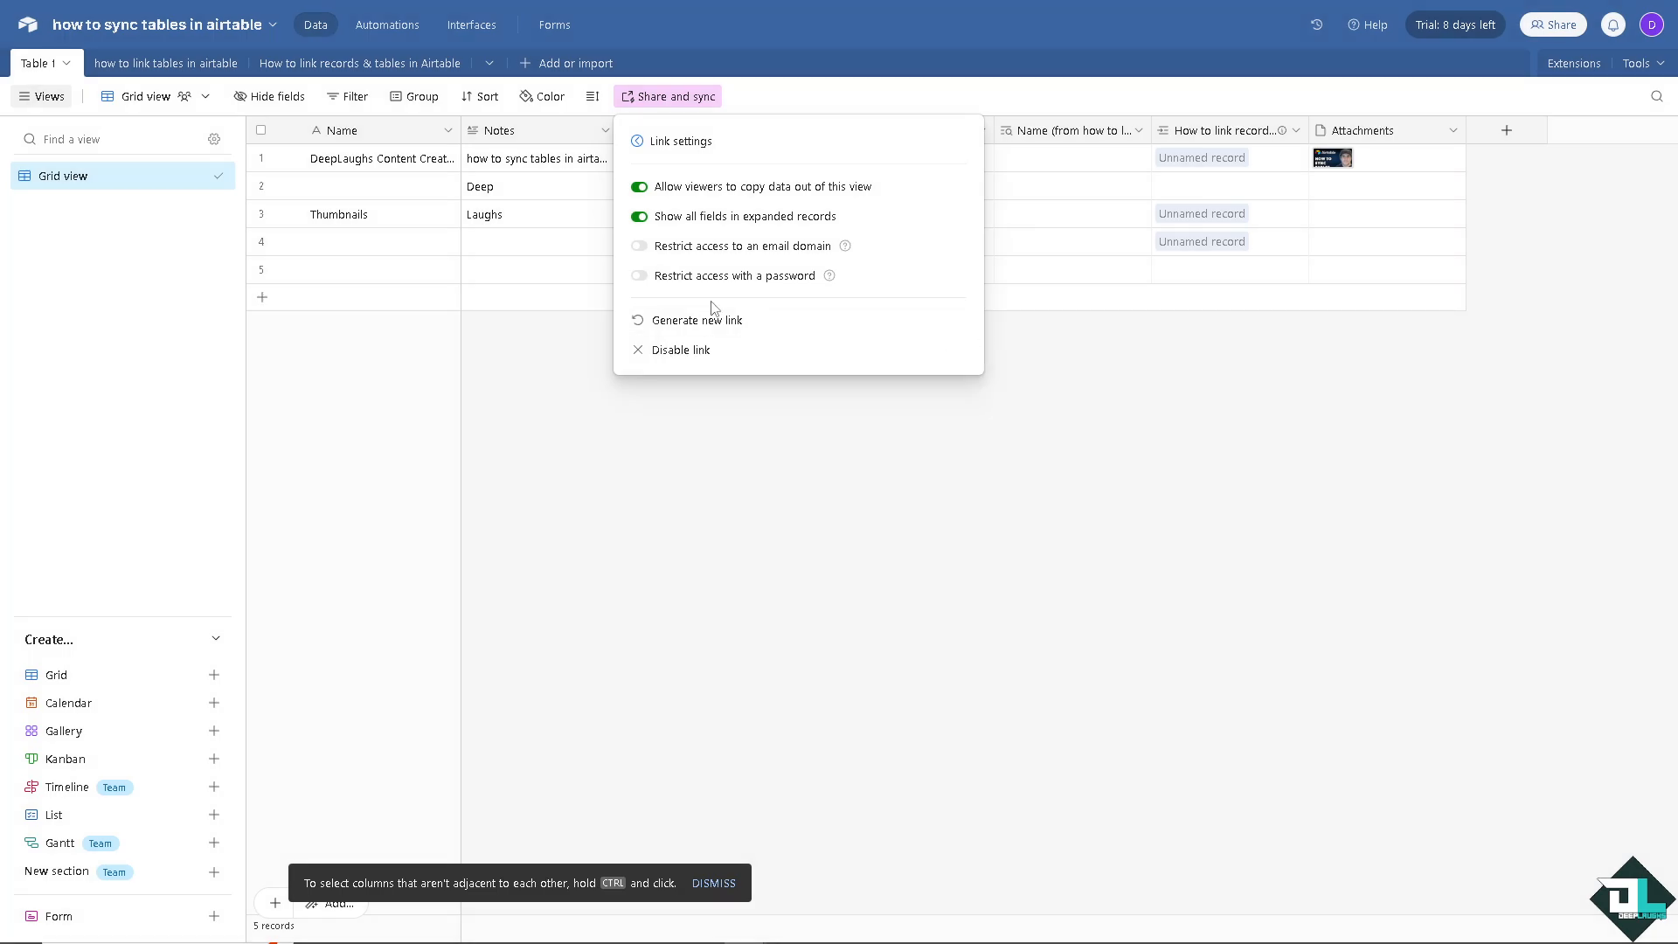
pyautogui.click(638, 141)
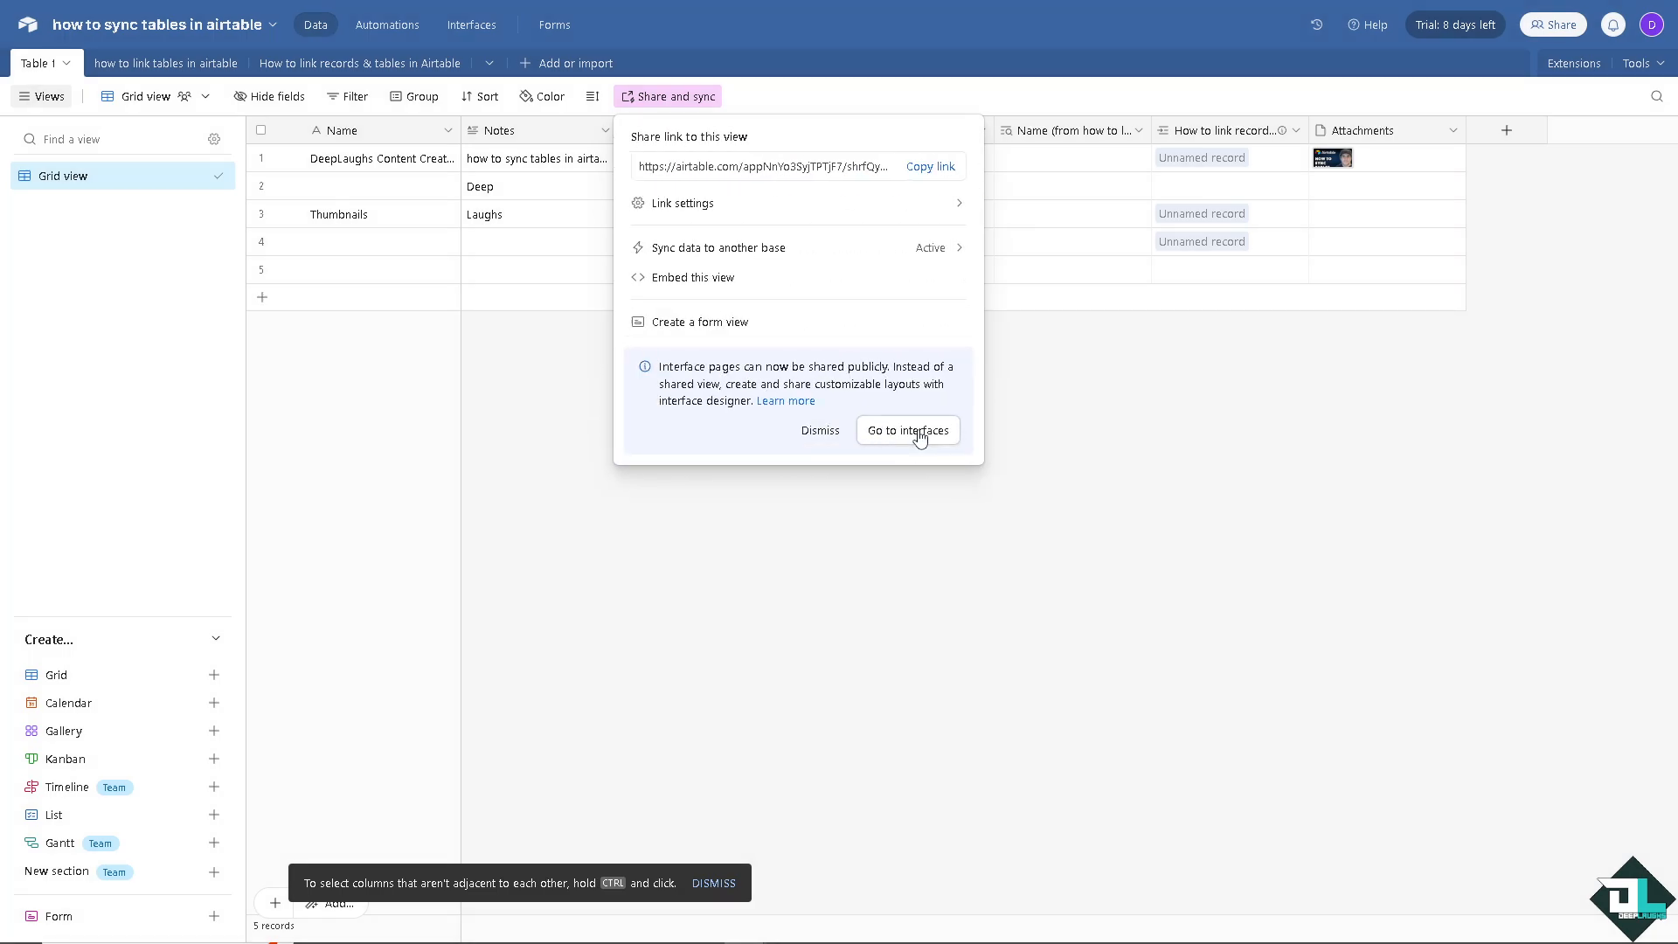